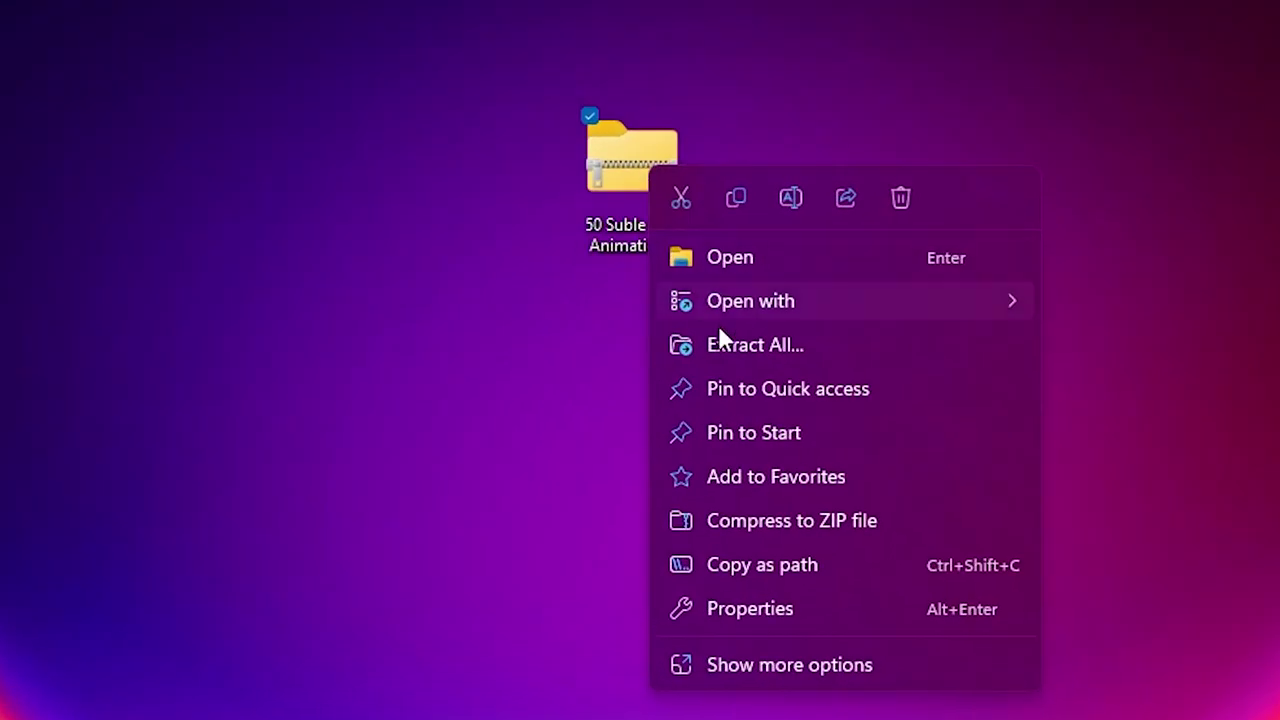
Extract All on the zipped animation pack into a folder on the desktop.
{"action": "left_click", "coordinate": [731, 343]}
{"action": "left_click", "coordinate": [883, 641]}
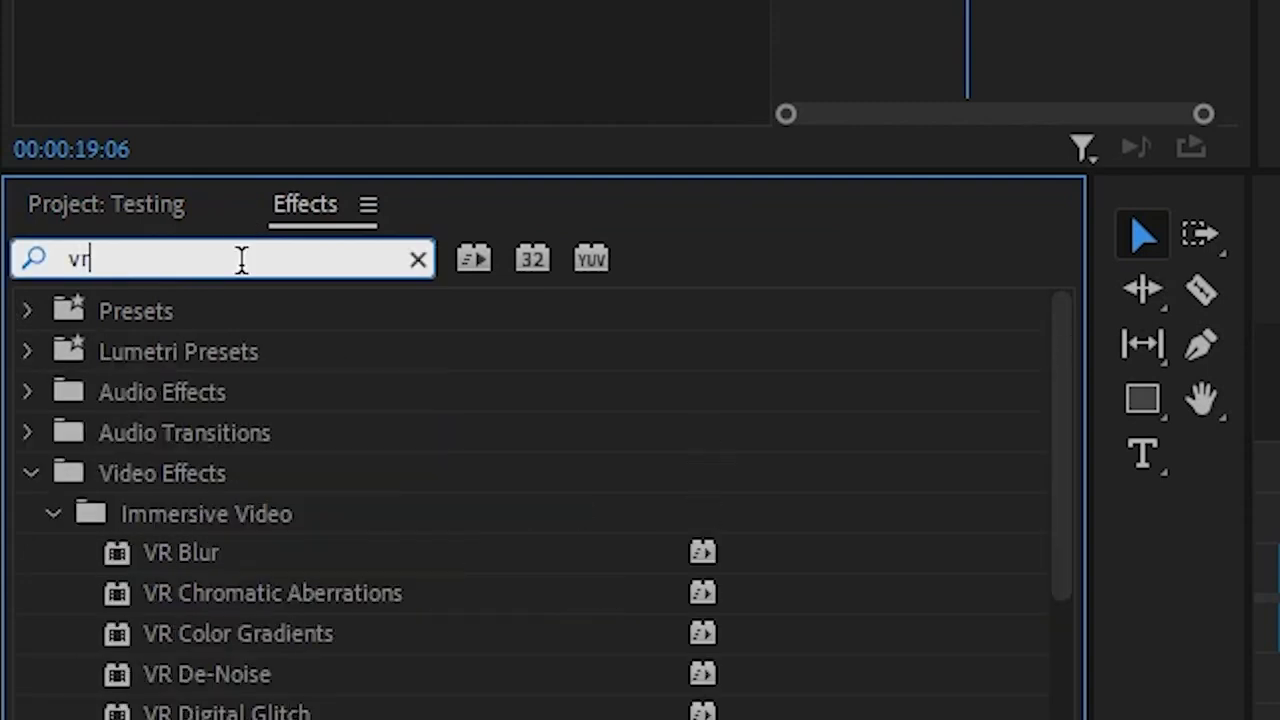
Select VR Chromatic Aberrations under Immersive Video in the 'vr' effects results.
{"action": "left_click", "coordinate": [207, 604]}
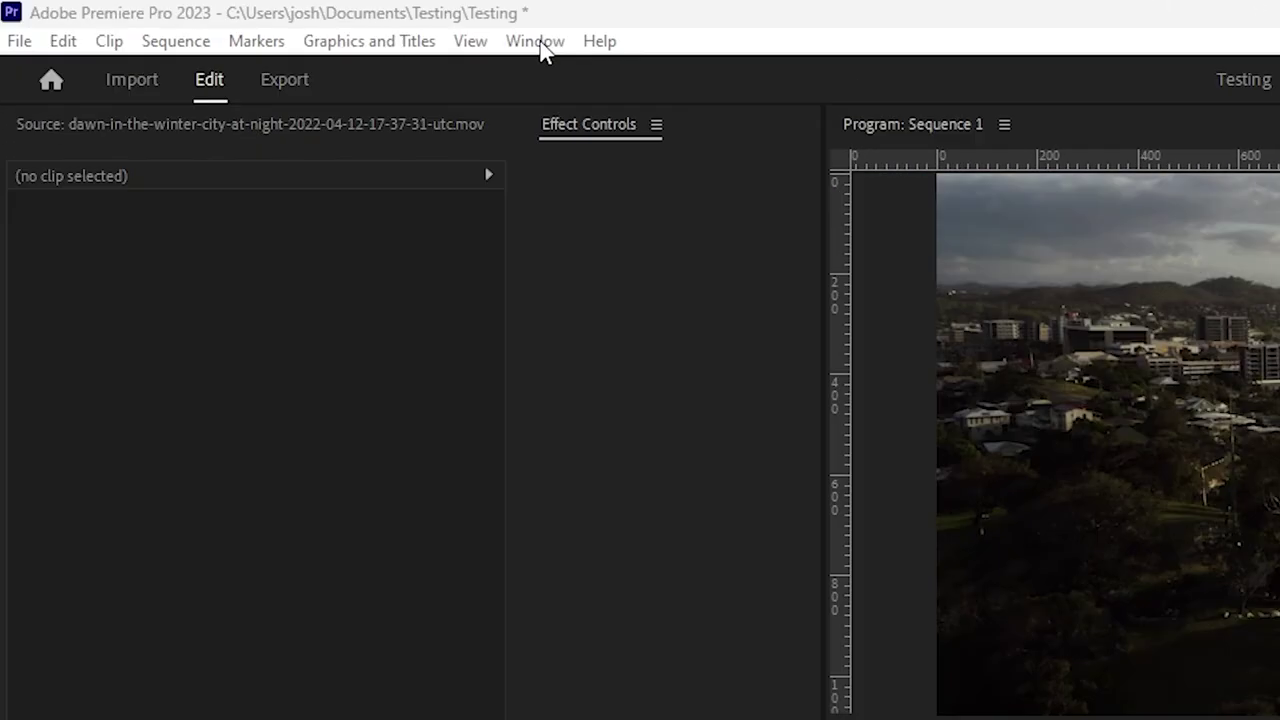
Add the Type writer text 3 template from Essential Graphics to V2 above the drone clip.
{"action": "left_click", "coordinate": [535, 41]}
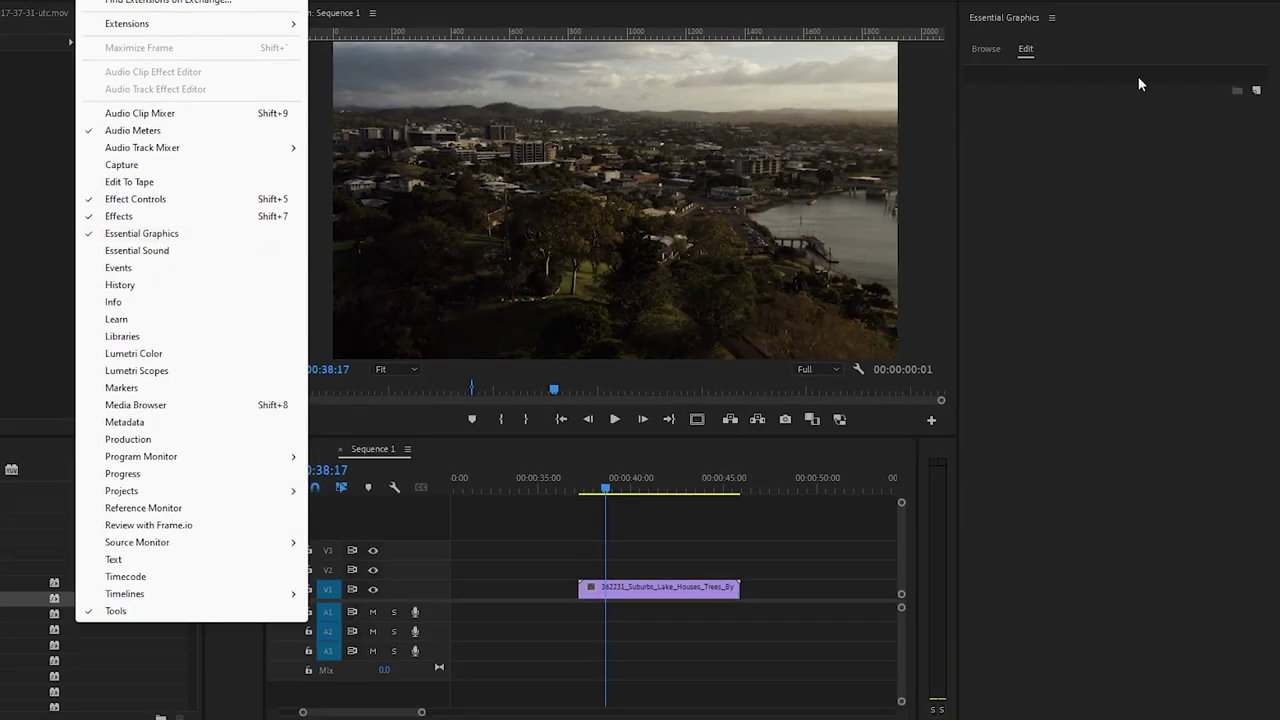
{"action": "left_click", "coordinate": [993, 50]}
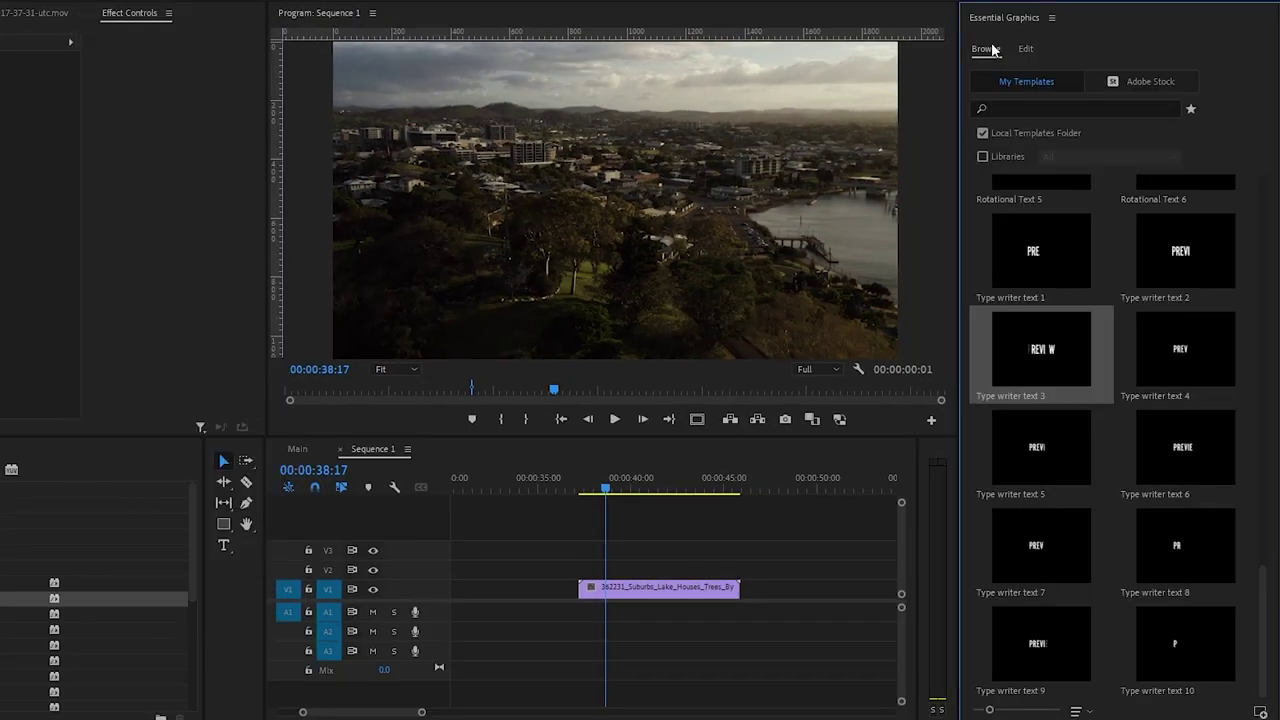
{"action": "left_click_drag", "start_coordinate": [1026, 545], "coordinate": [631, 571]}
Set the PREVIEW title's font to Alfarn and apply VR Chromatic Aberrations to it.
{"action": "left_click", "coordinate": [1252, 168]}
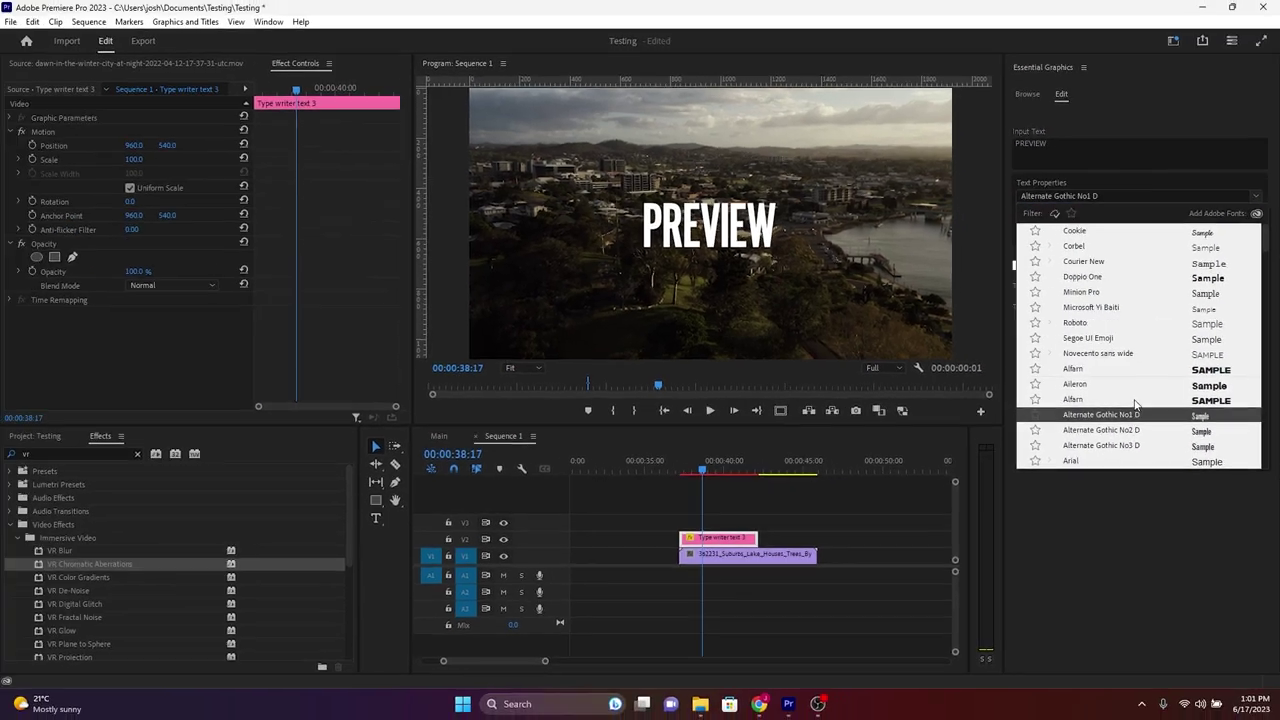
{"action": "left_click", "coordinate": [1117, 406]}
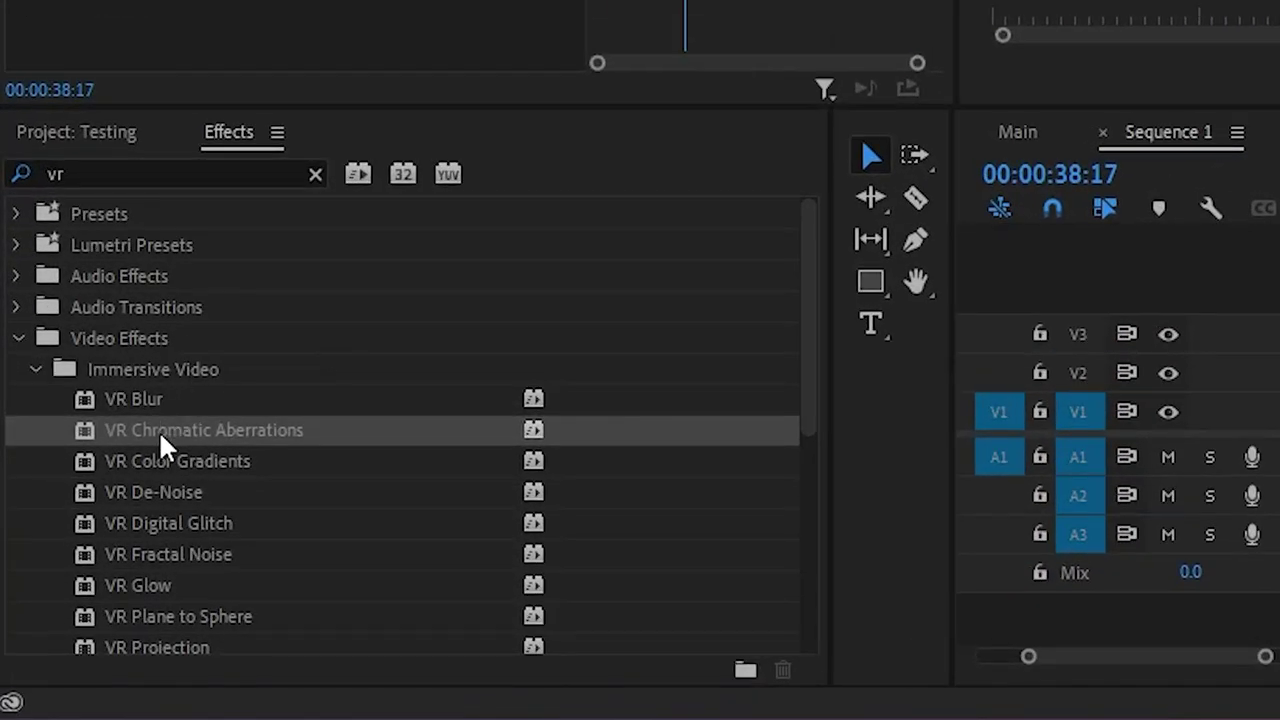
{"action": "left_click_drag", "start_coordinate": [159, 430], "coordinate": [1279, 376]}
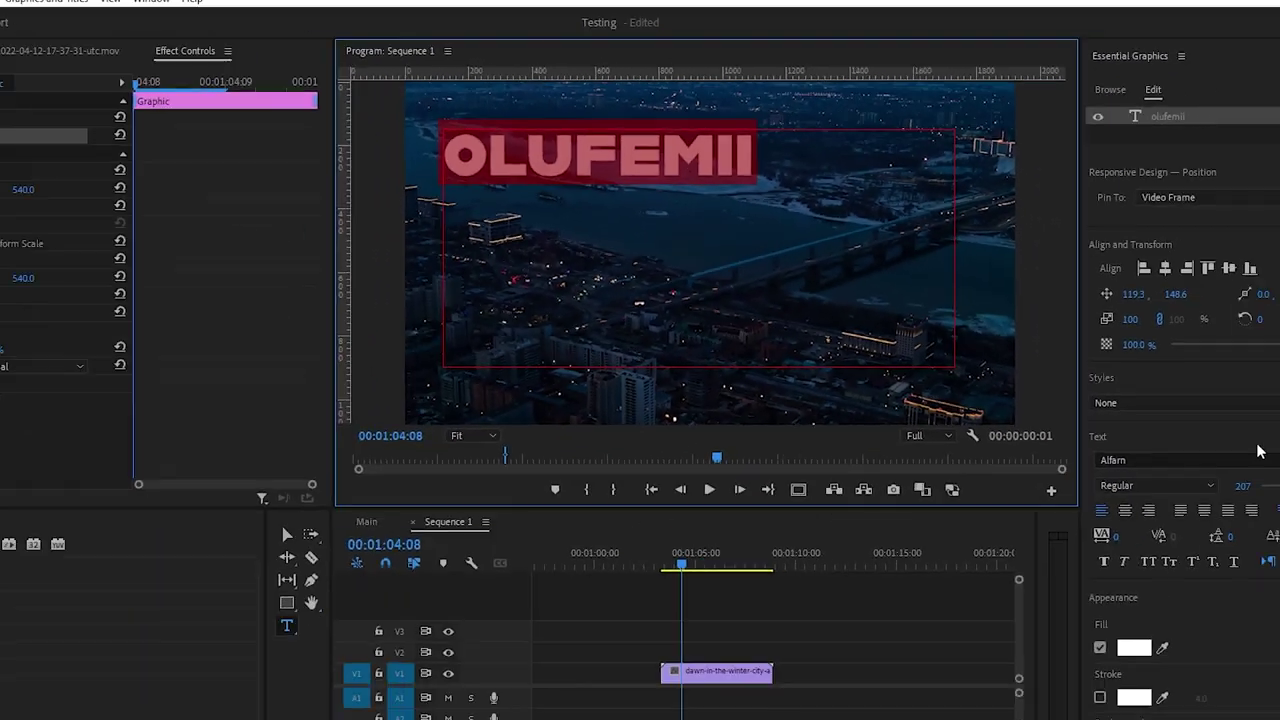
Finish the OLUFEMII text and apply Alpha Glow, found by searching 'glow', to the title clip.
{"action": "key", "text": "Escape"}
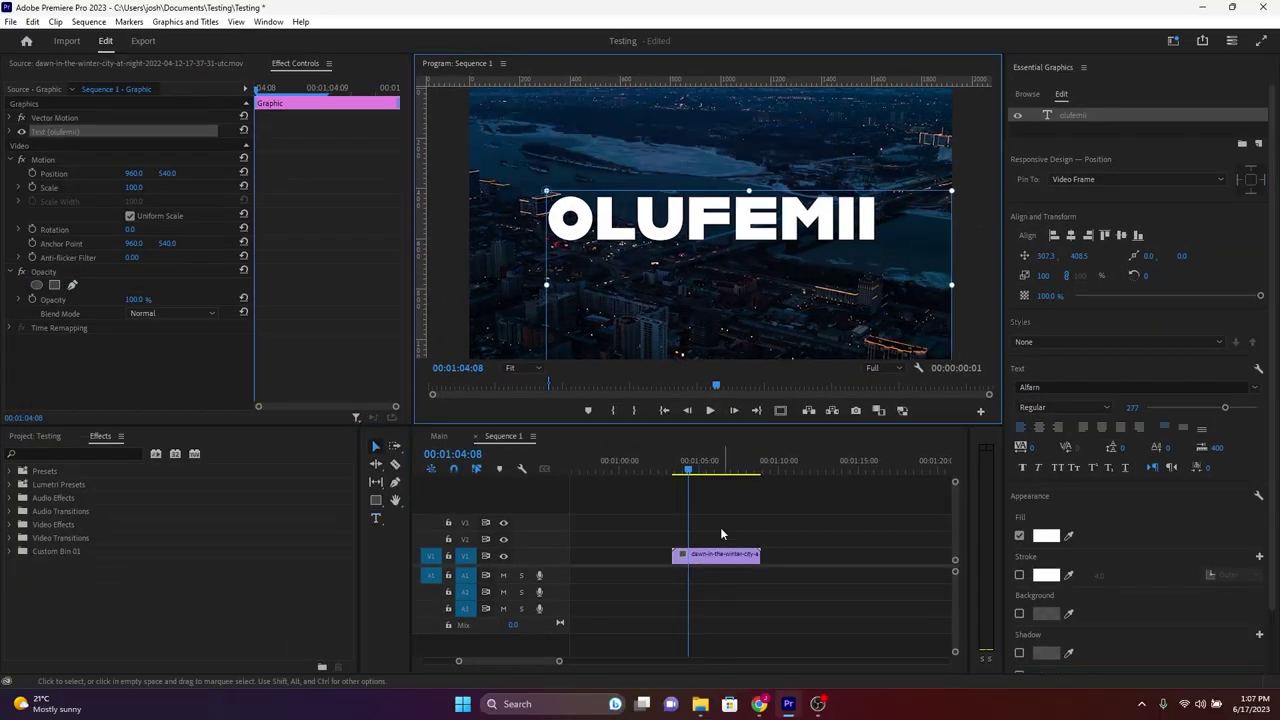
{"action": "left_click", "coordinate": [104, 454]}
{"action": "type", "text": "glow"}
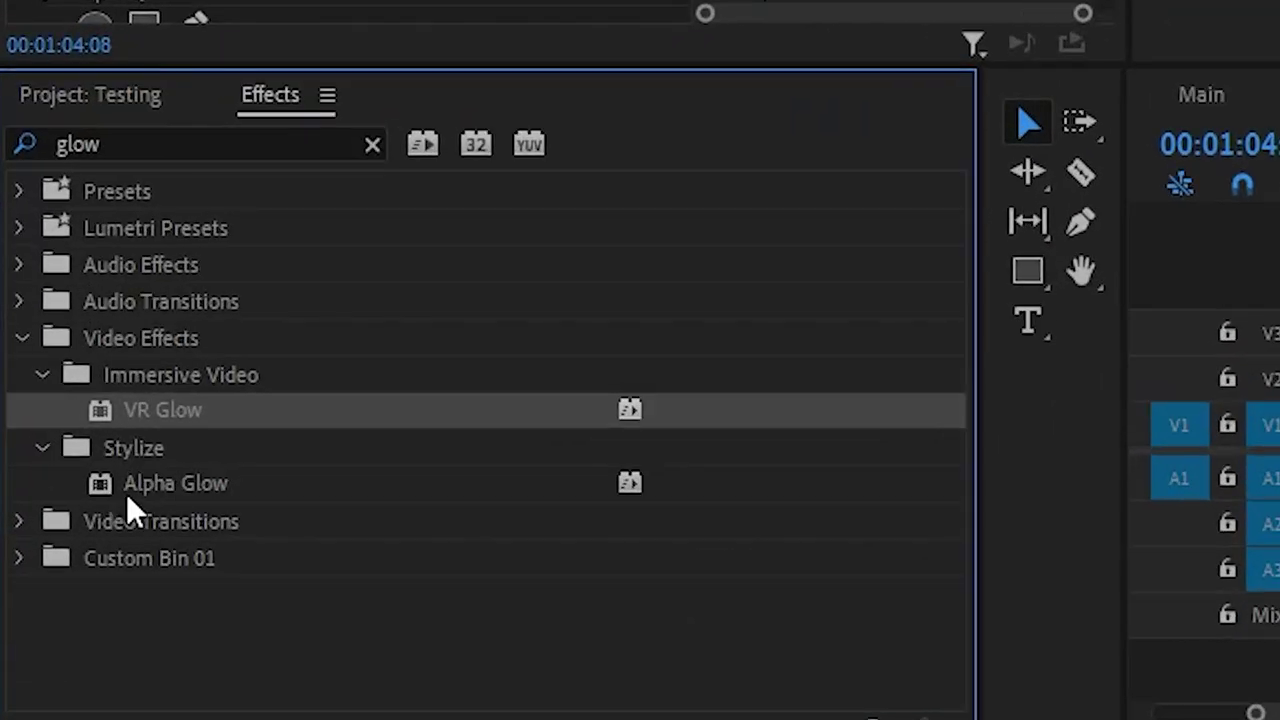
{"action": "left_click", "coordinate": [49, 578]}
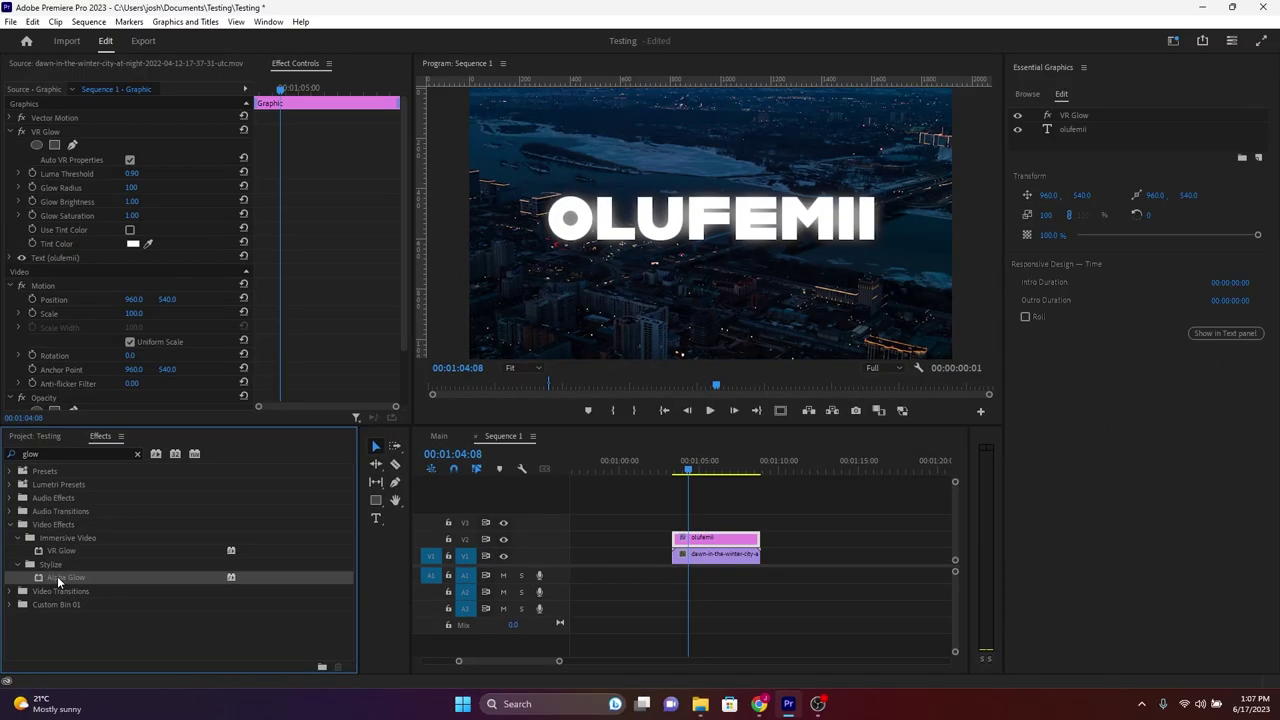
{"action": "left_click_drag", "start_coordinate": [57, 576], "coordinate": [606, 522]}
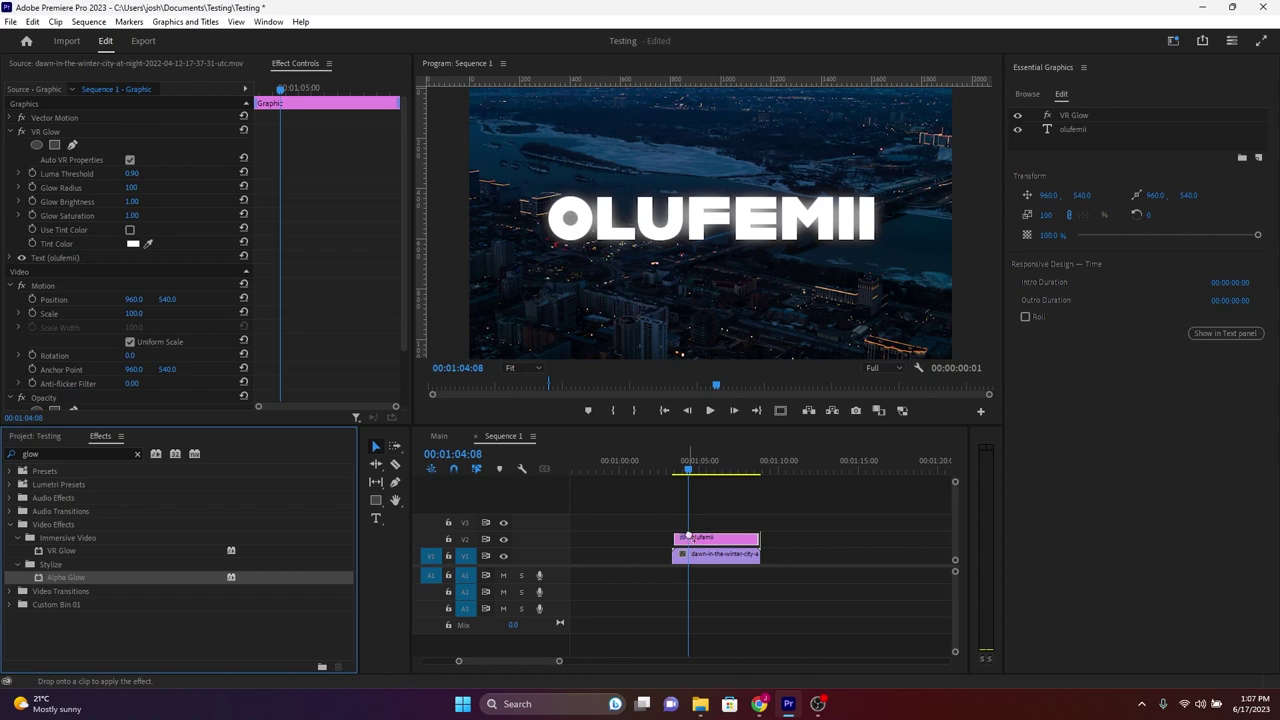
{"action": "left_click_drag", "start_coordinate": [701, 542], "coordinate": [701, 542]}
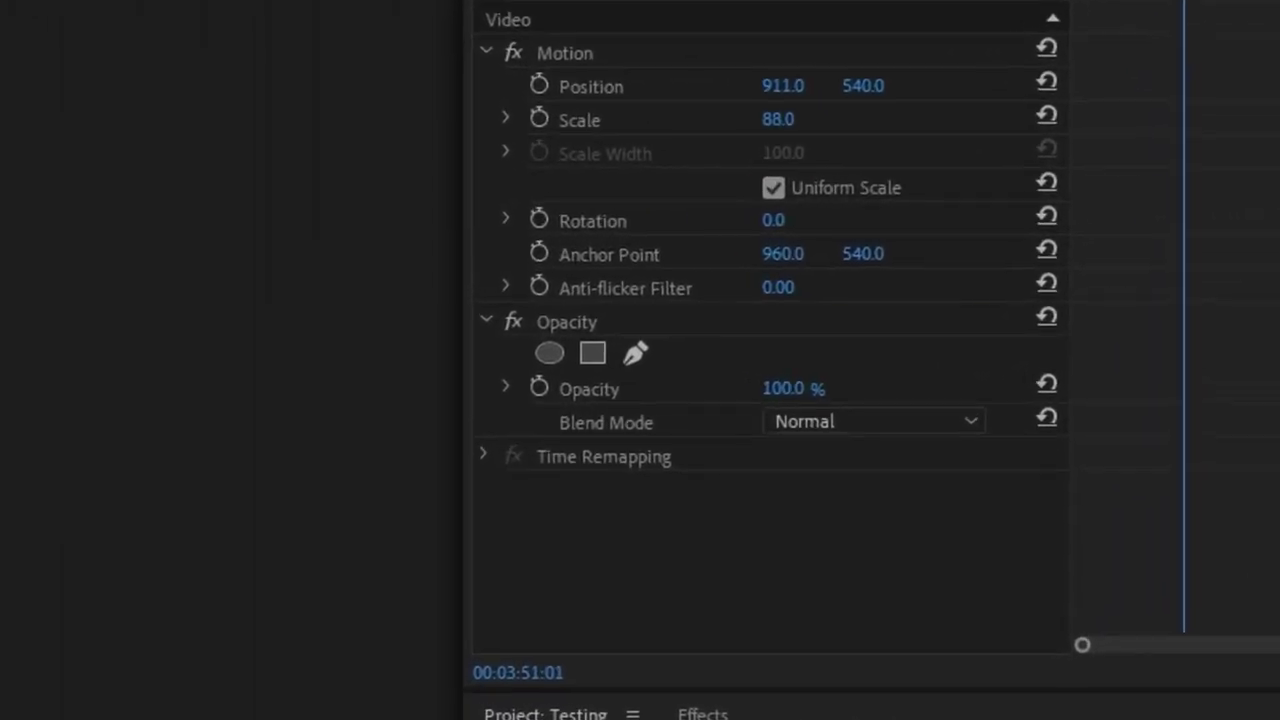
Draw a freeform opacity mask on OLUFEMII and keyframe its path to follow the skater, revealing the letters.
{"action": "left_click", "coordinate": [633, 350]}
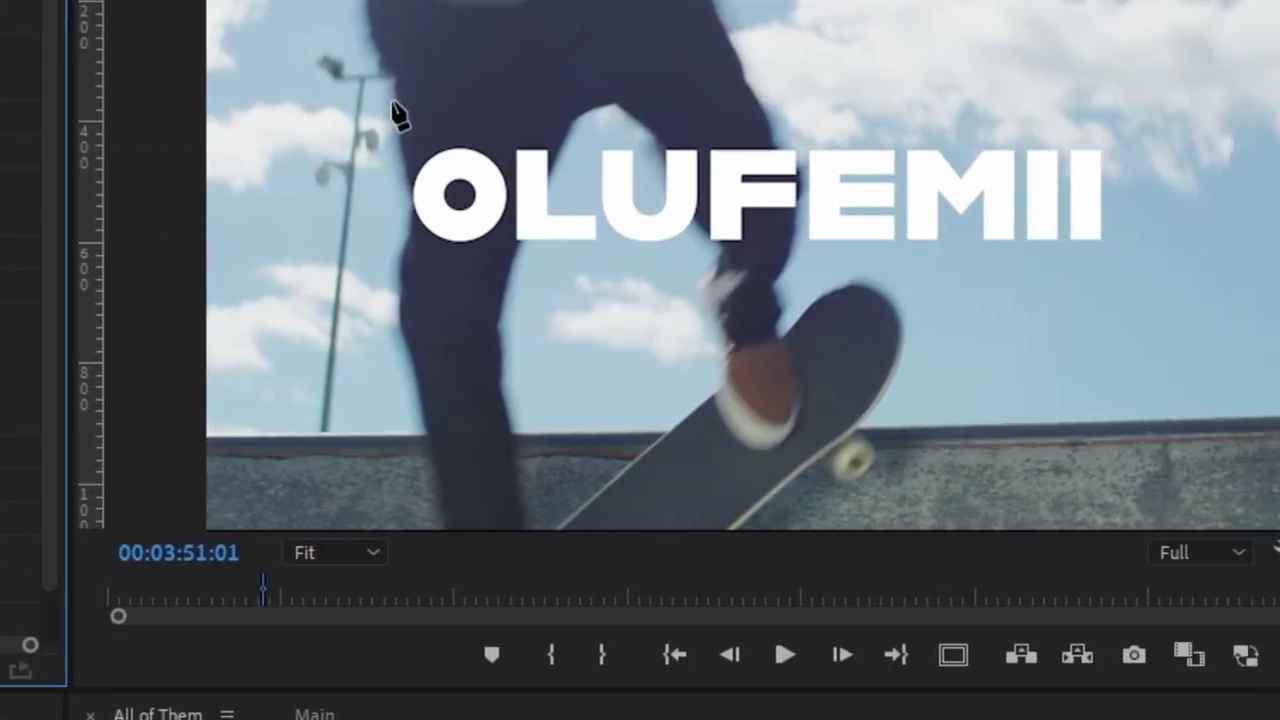
{"action": "left_click", "coordinate": [392, 102]}
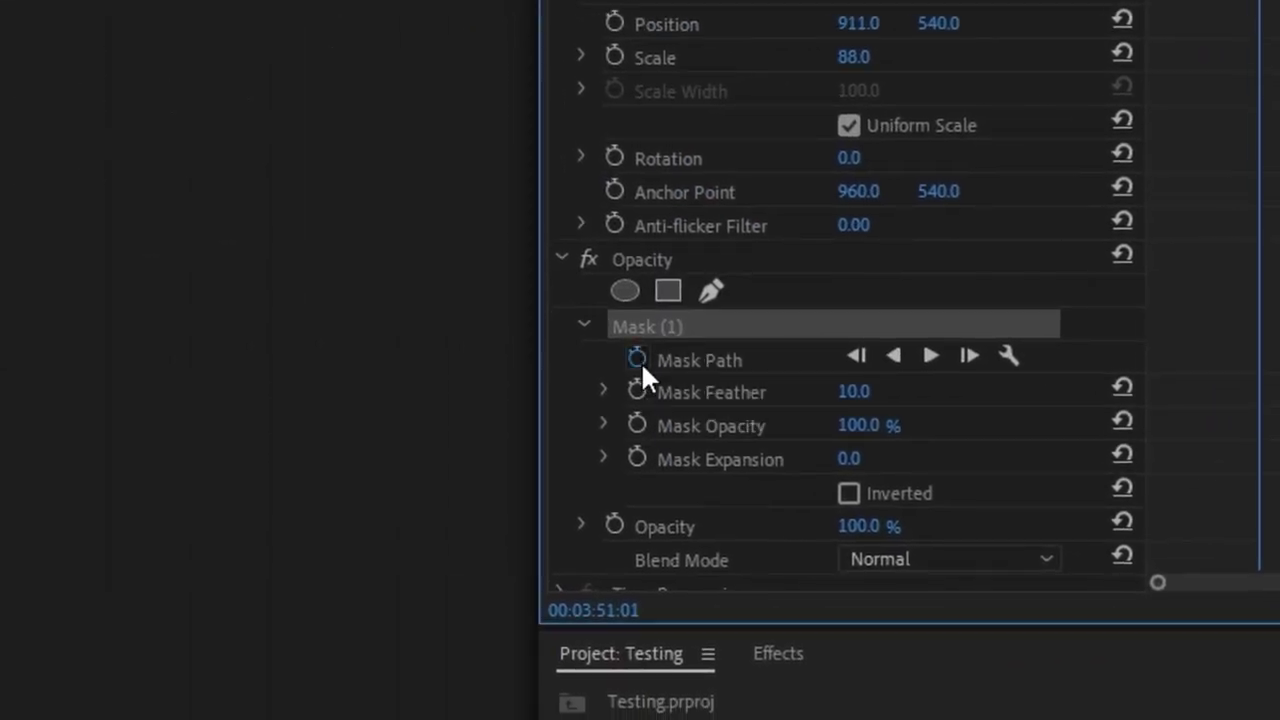
{"action": "left_click", "coordinate": [640, 360]}
{"action": "key", "text": "Right"}
{"action": "key", "text": "Right"}
{"action": "key", "text": "Right"}
{"action": "key", "text": "Right"}
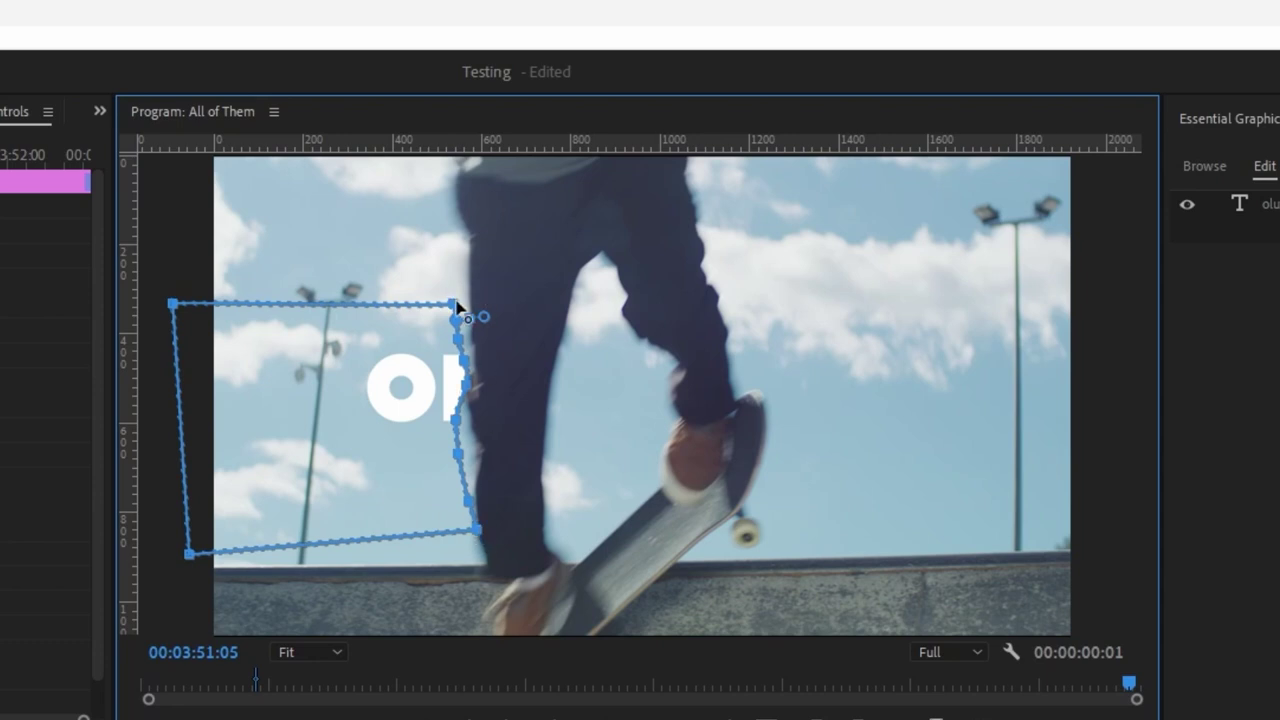
{"action": "left_click_drag", "start_coordinate": [455, 302], "coordinate": [463, 299]}
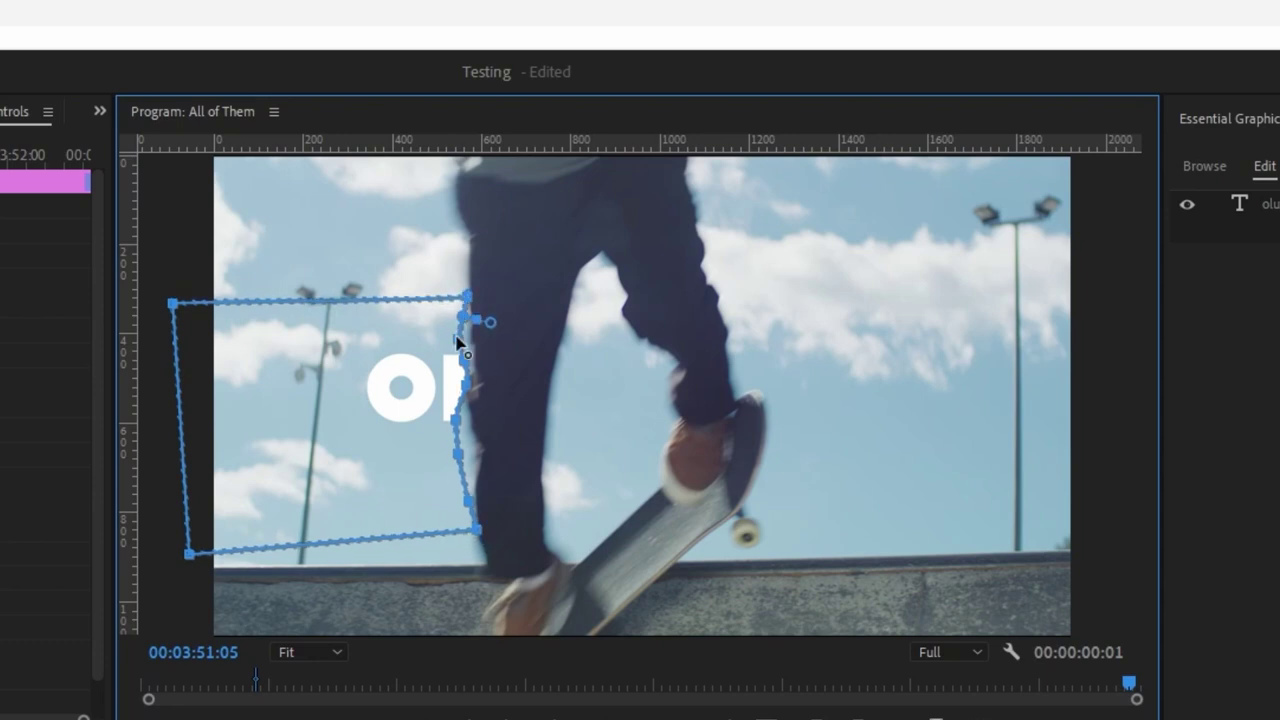
{"action": "key", "text": "Right"}
{"action": "key", "text": "Right"}
{"action": "key", "text": "Right"}
{"action": "left_click_drag", "start_coordinate": [509, 423], "coordinate": [544, 413]}
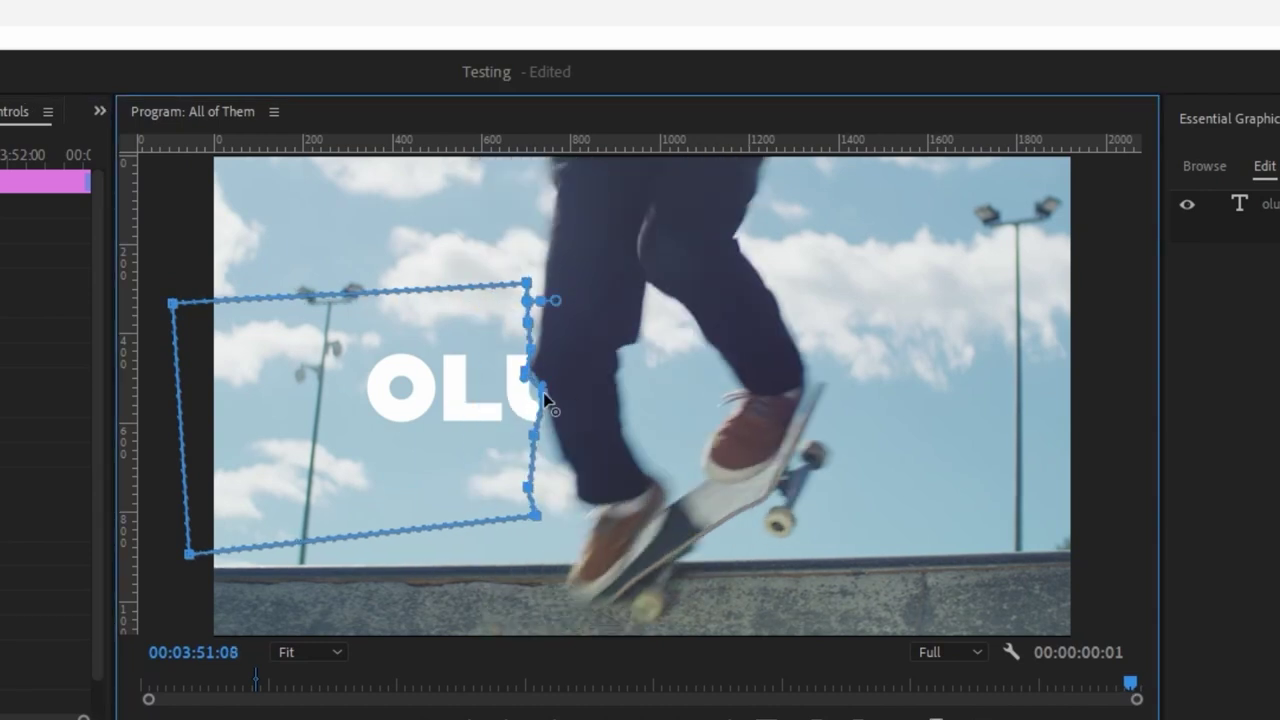
{"action": "key", "text": "Right"}
{"action": "key", "text": "Right"}
{"action": "key", "text": "Right"}
{"action": "key", "text": "Right"}
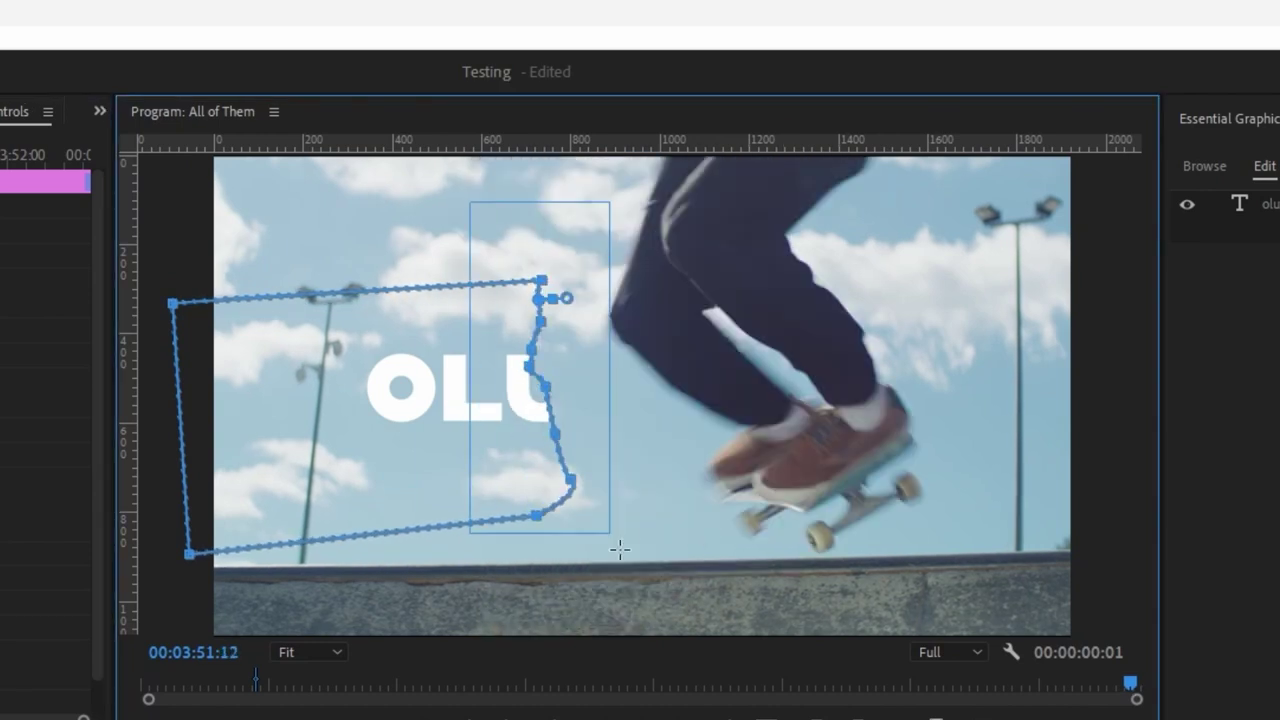
{"action": "left_click_drag", "start_coordinate": [545, 285], "coordinate": [652, 374]}
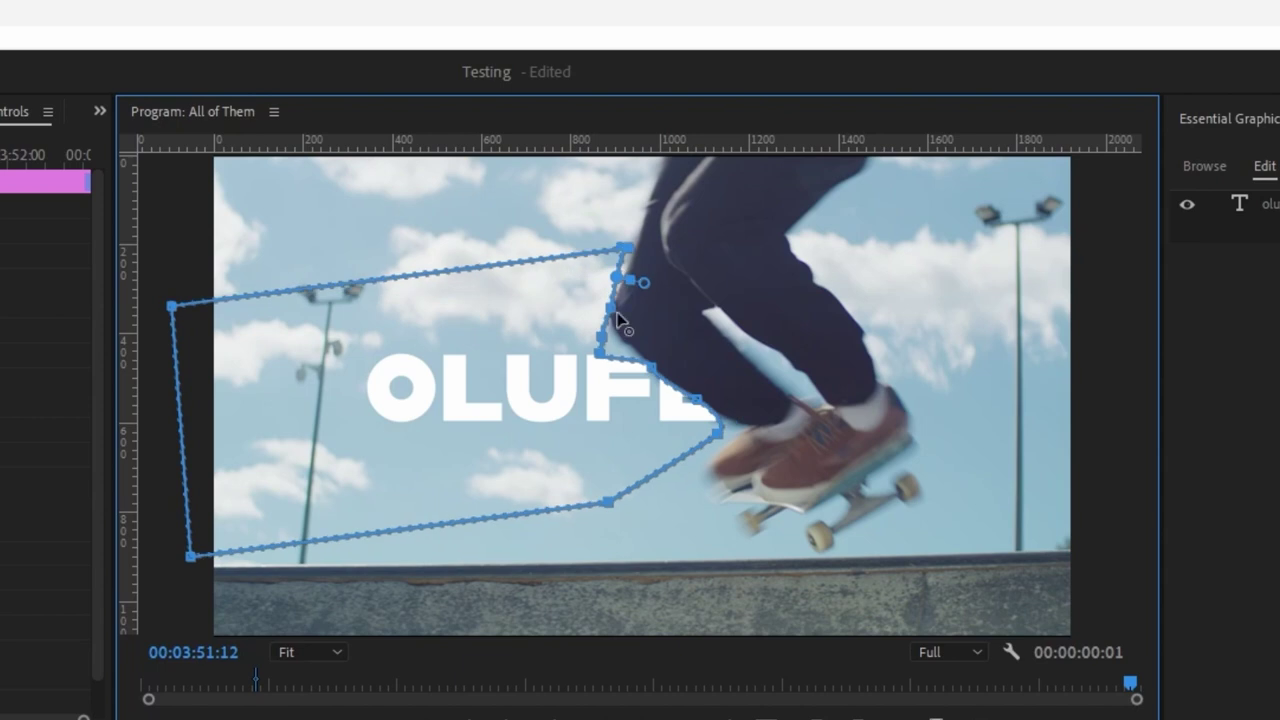
{"action": "key", "text": "space"}
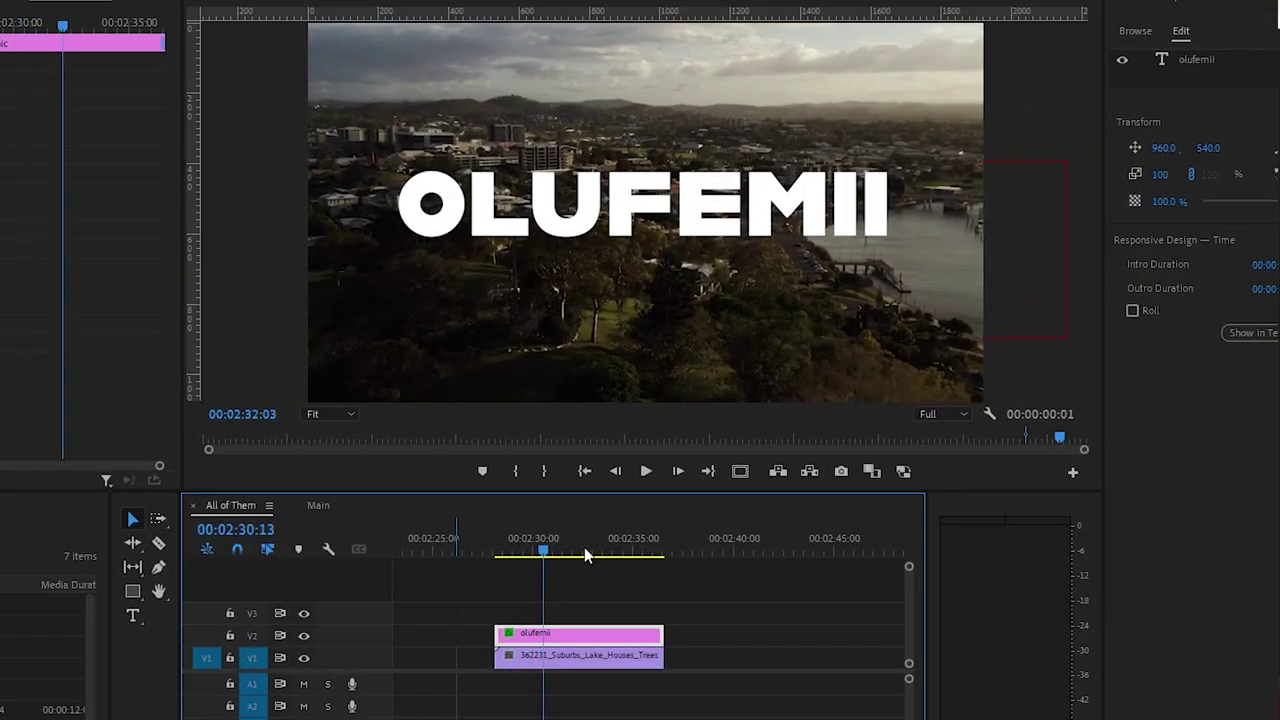
Search 'wave warp' and apply Wave Warp to the OLUFEMII title clip.
{"action": "left_click_drag", "start_coordinate": [547, 565], "coordinate": [566, 560]}
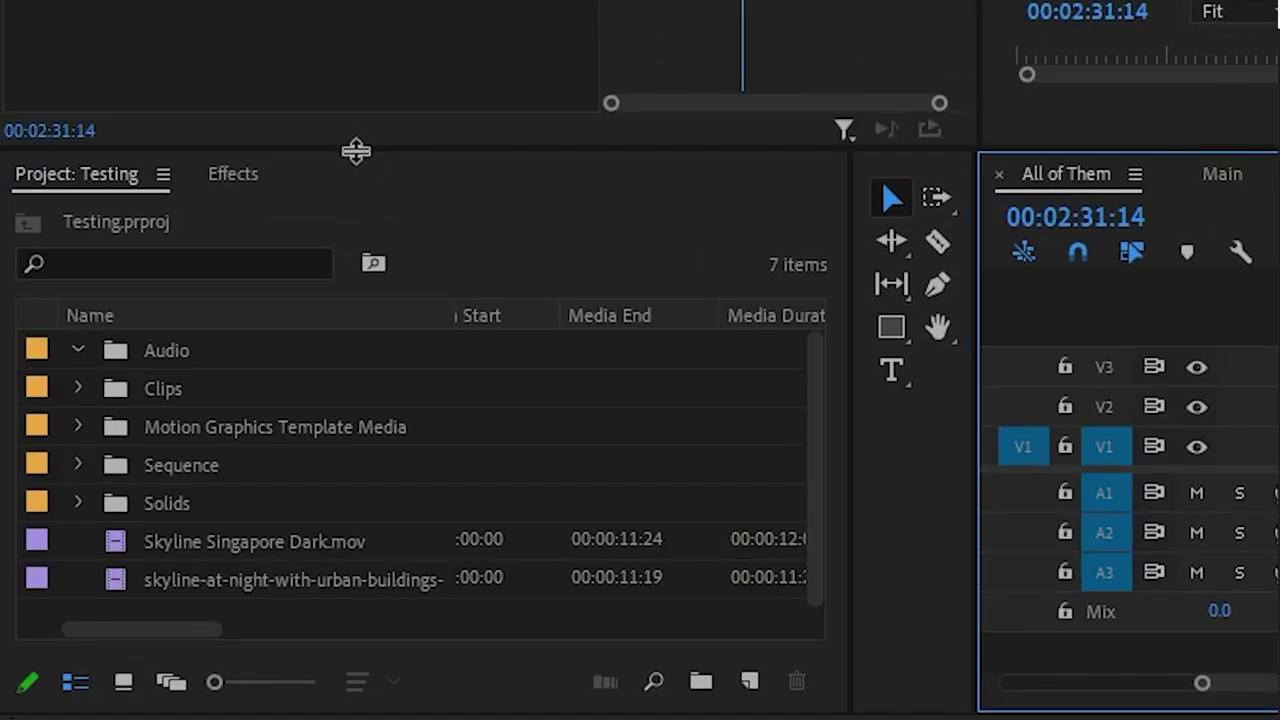
{"action": "left_click", "coordinate": [240, 175]}
{"action": "left_click", "coordinate": [194, 213]}
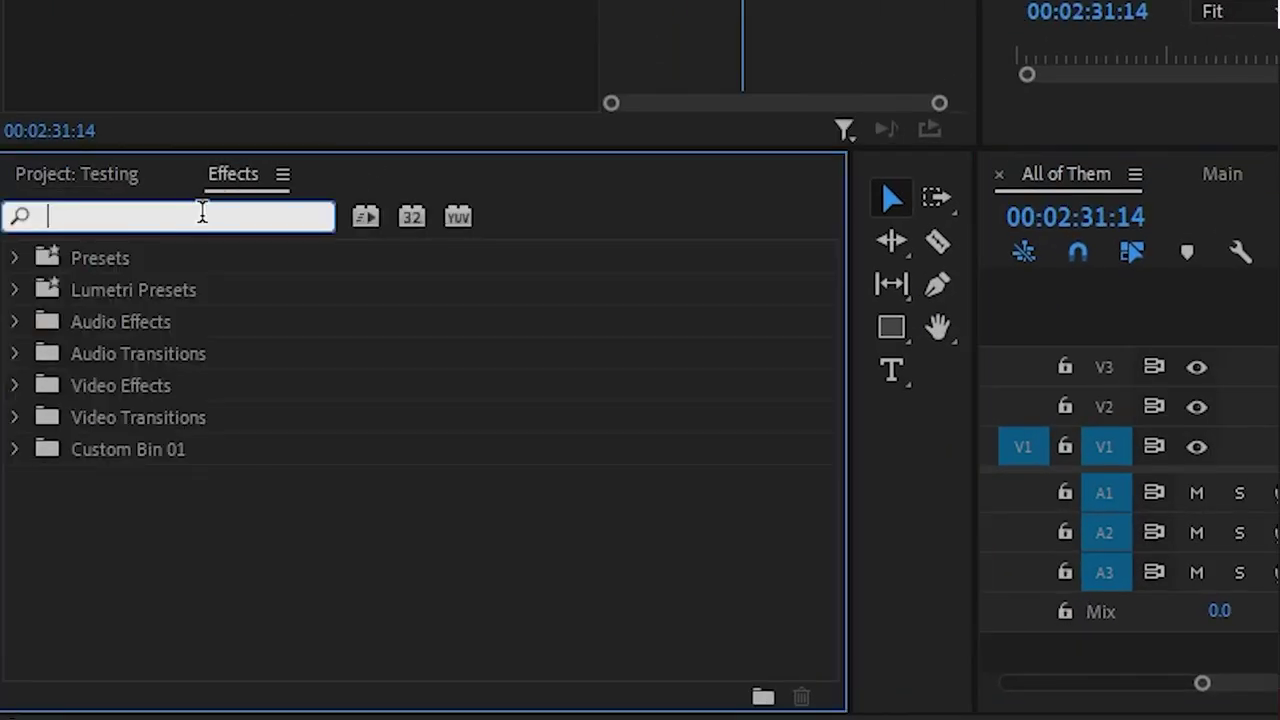
{"action": "type", "text": "wave warp"}
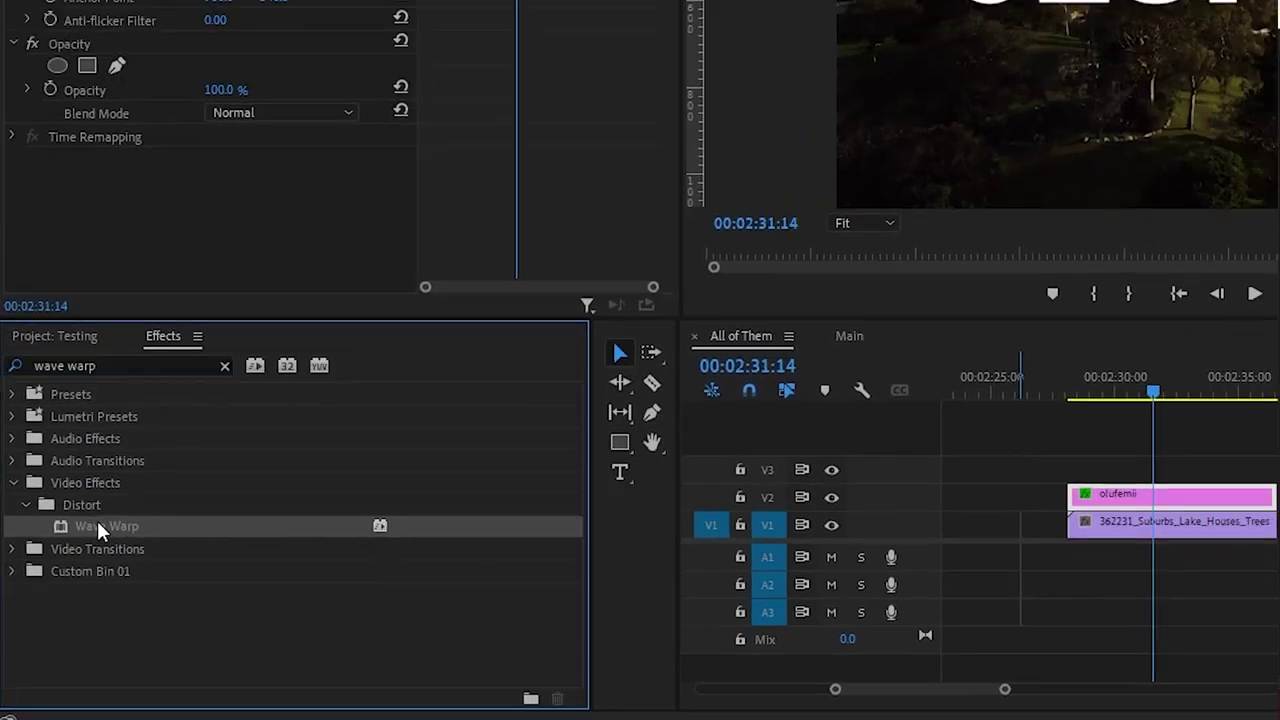
{"action": "left_click_drag", "start_coordinate": [137, 531], "coordinate": [826, 565]}
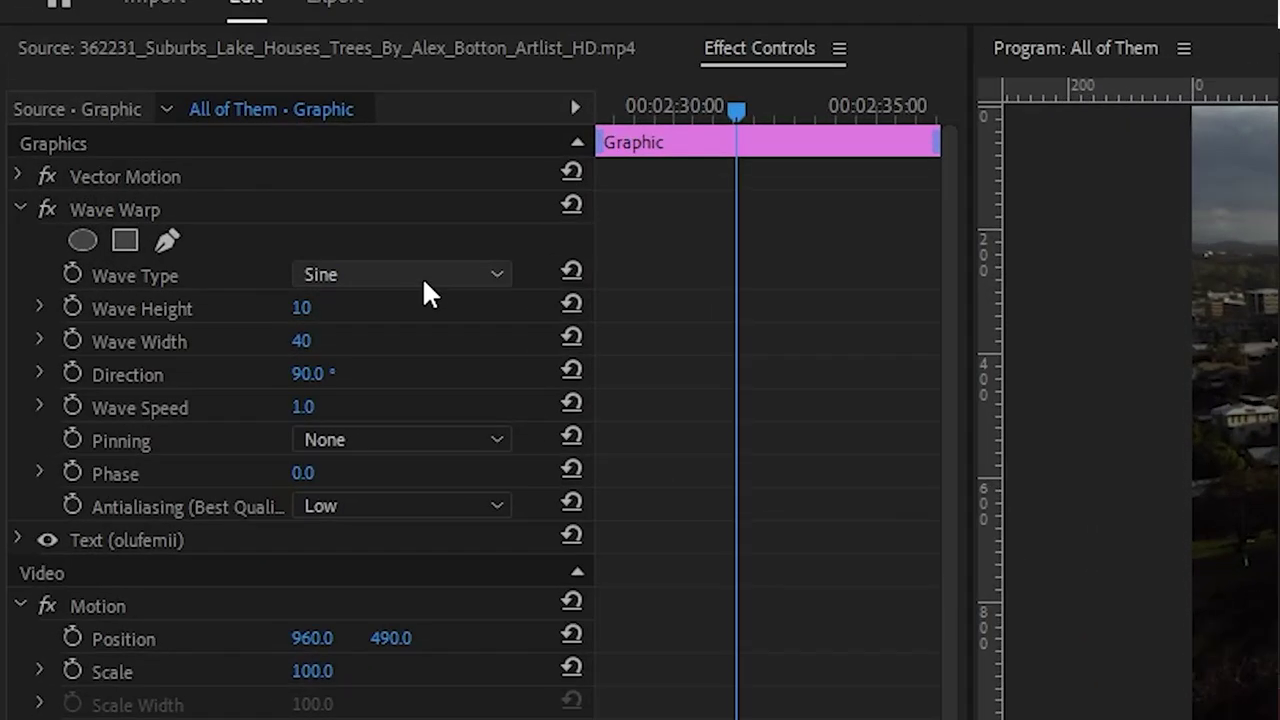
Leave the wave type unchanged, set Wave Height to 8, and start editing Wave Speed.
{"action": "left_click", "coordinate": [213, 92]}
{"action": "key", "text": "Escape"}
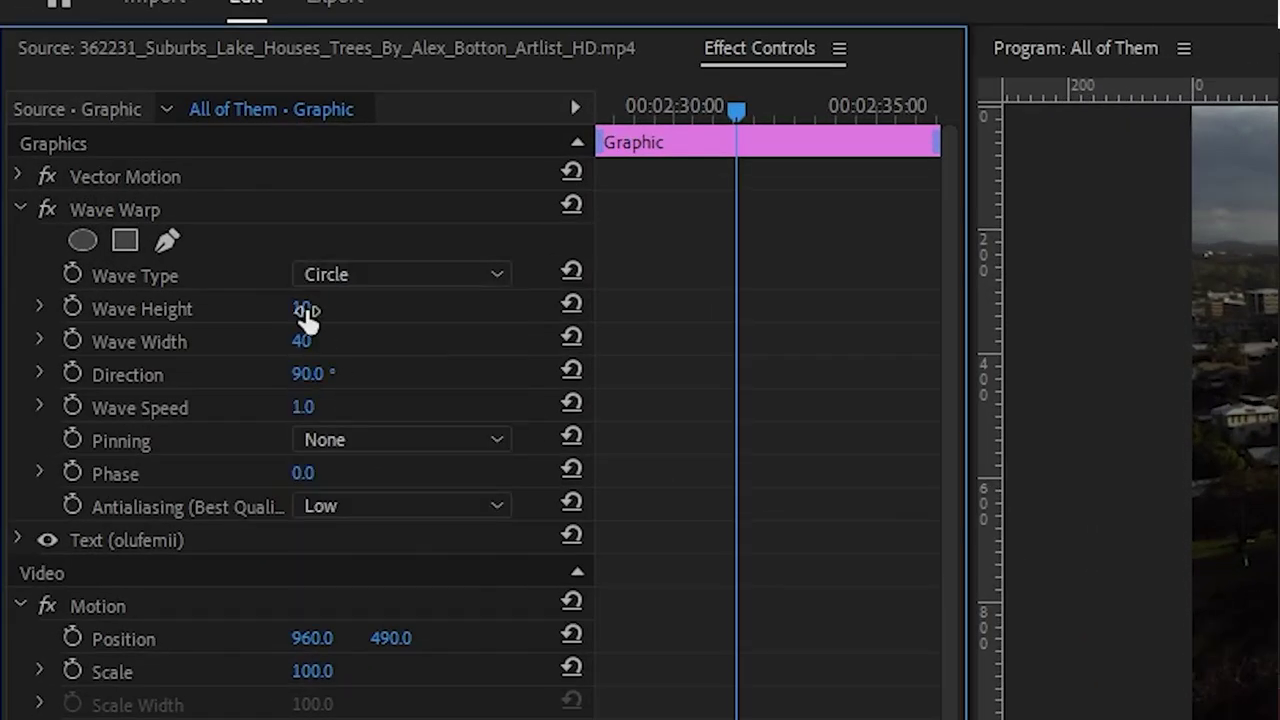
{"action": "type", "text": "8"}
{"action": "key", "text": "Return"}
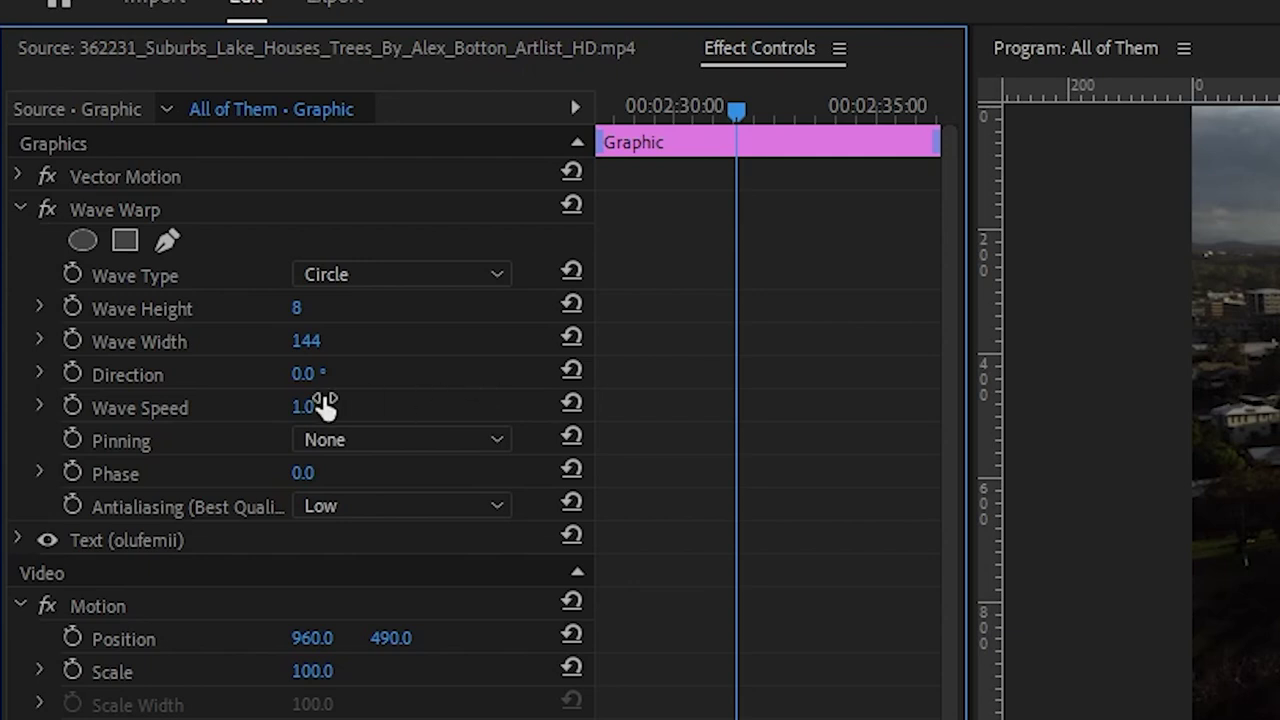
{"action": "left_click", "coordinate": [310, 406]}
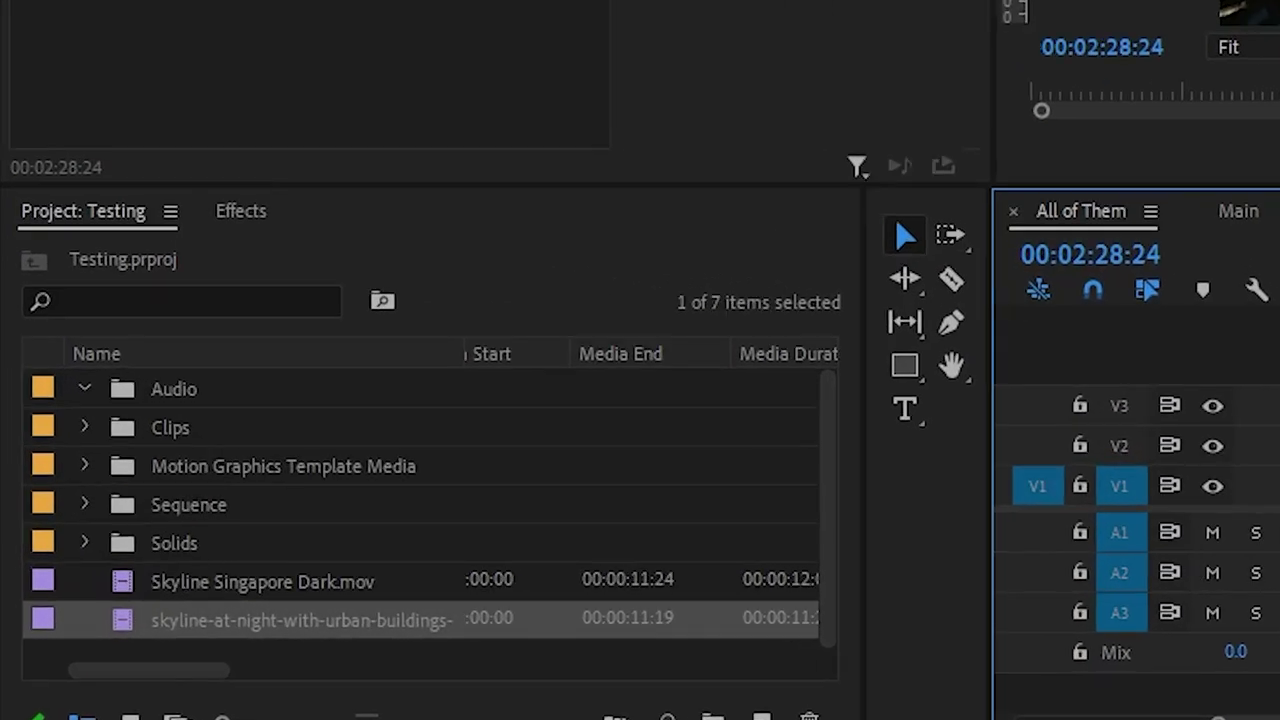
Drag Wave Warp from a 'wave war' search onto the OLUFEMII clip and set Wave Type to Noise.
{"action": "left_click", "coordinate": [103, 451]}
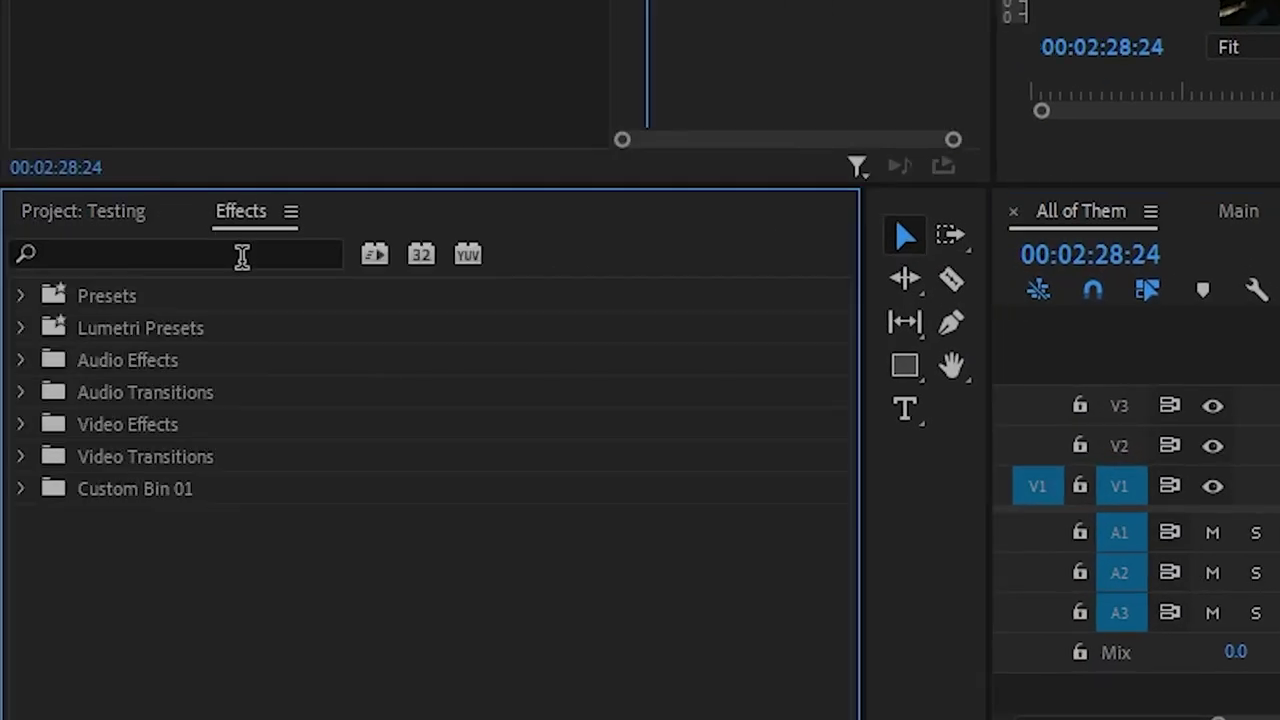
{"action": "left_click", "coordinate": [242, 257]}
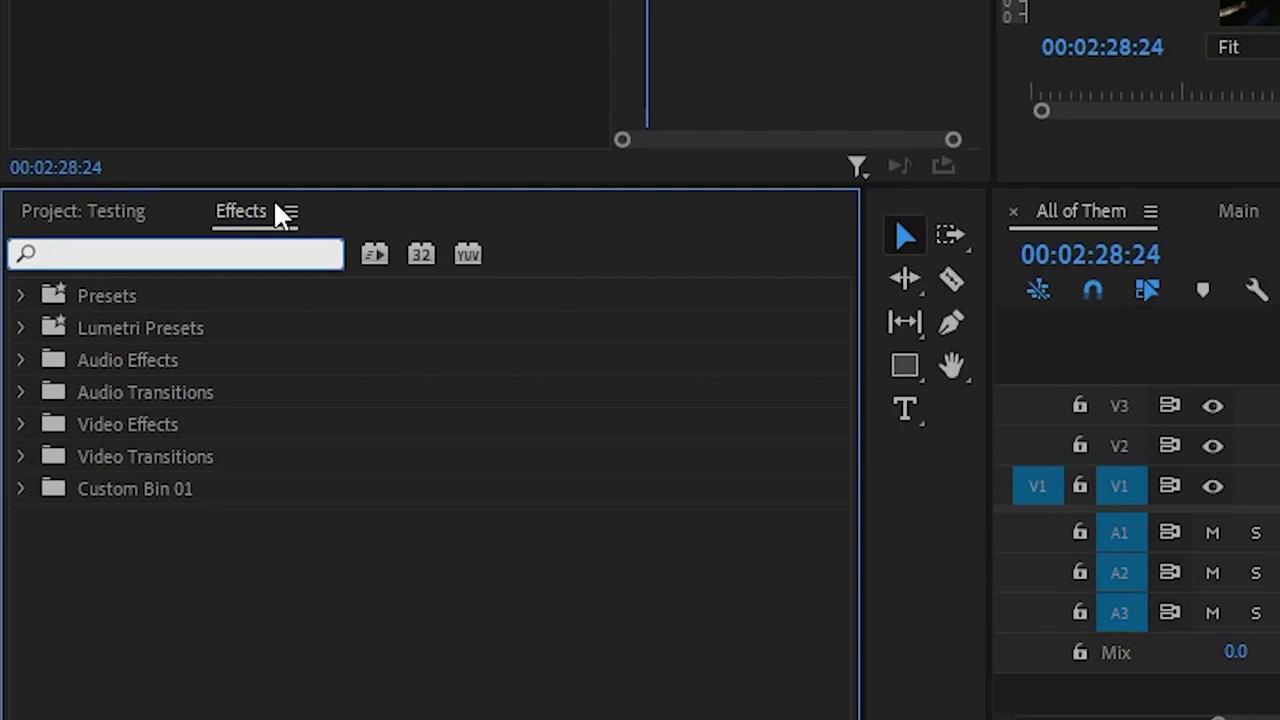
{"action": "type", "text": "wave war"}
{"action": "left_click_drag", "start_coordinate": [159, 486], "coordinate": [1279, 445]}
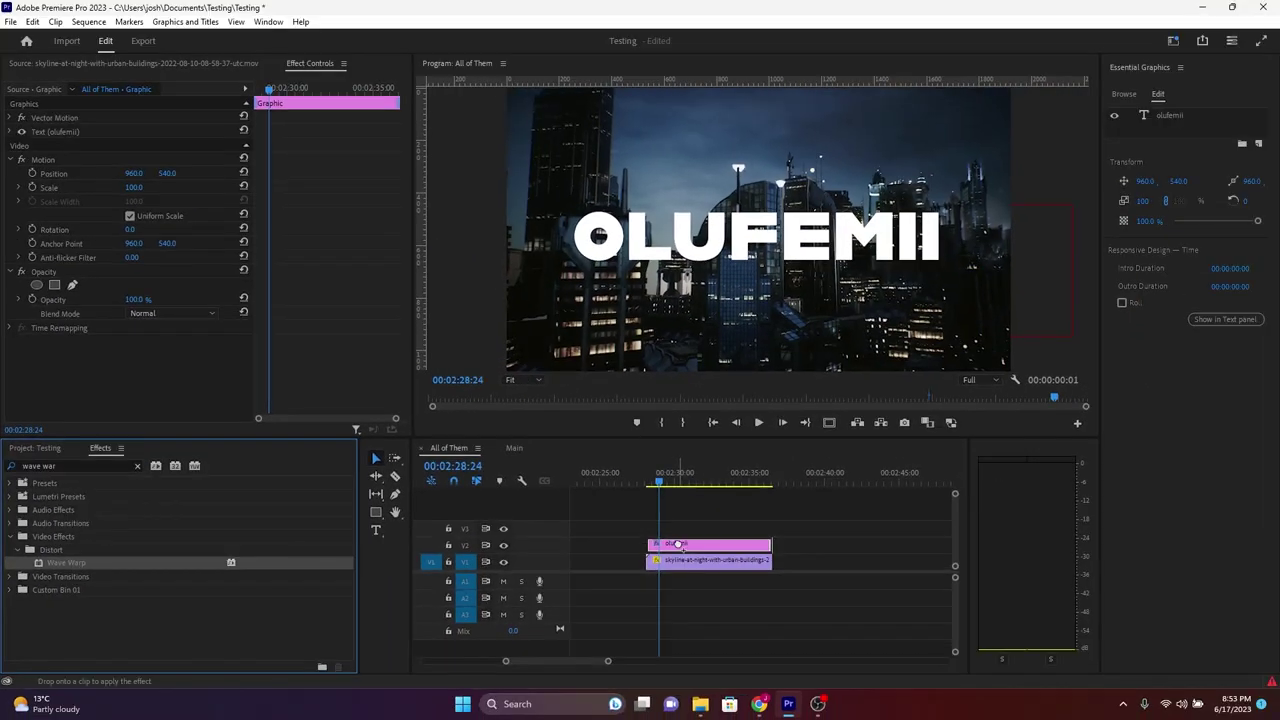
{"action": "left_click_drag", "start_coordinate": [678, 544], "coordinate": [678, 544]}
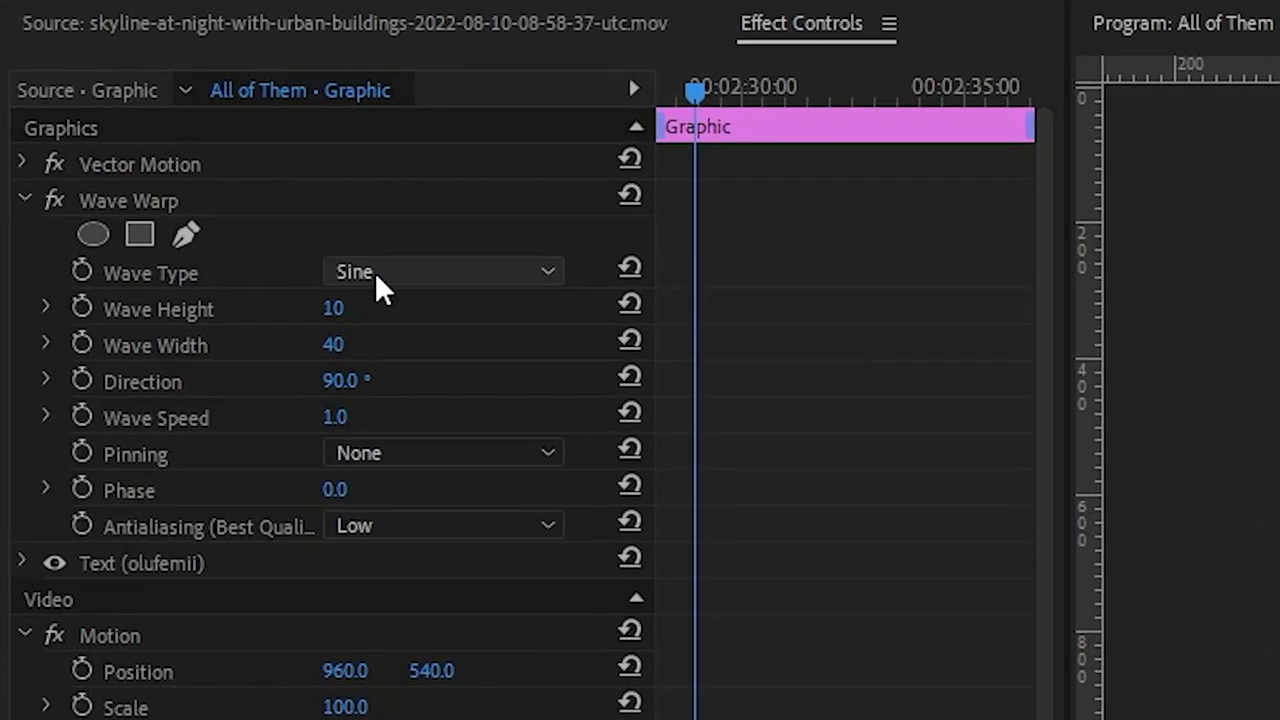
{"action": "left_click", "coordinate": [375, 272]}
{"action": "left_click", "coordinate": [380, 566]}
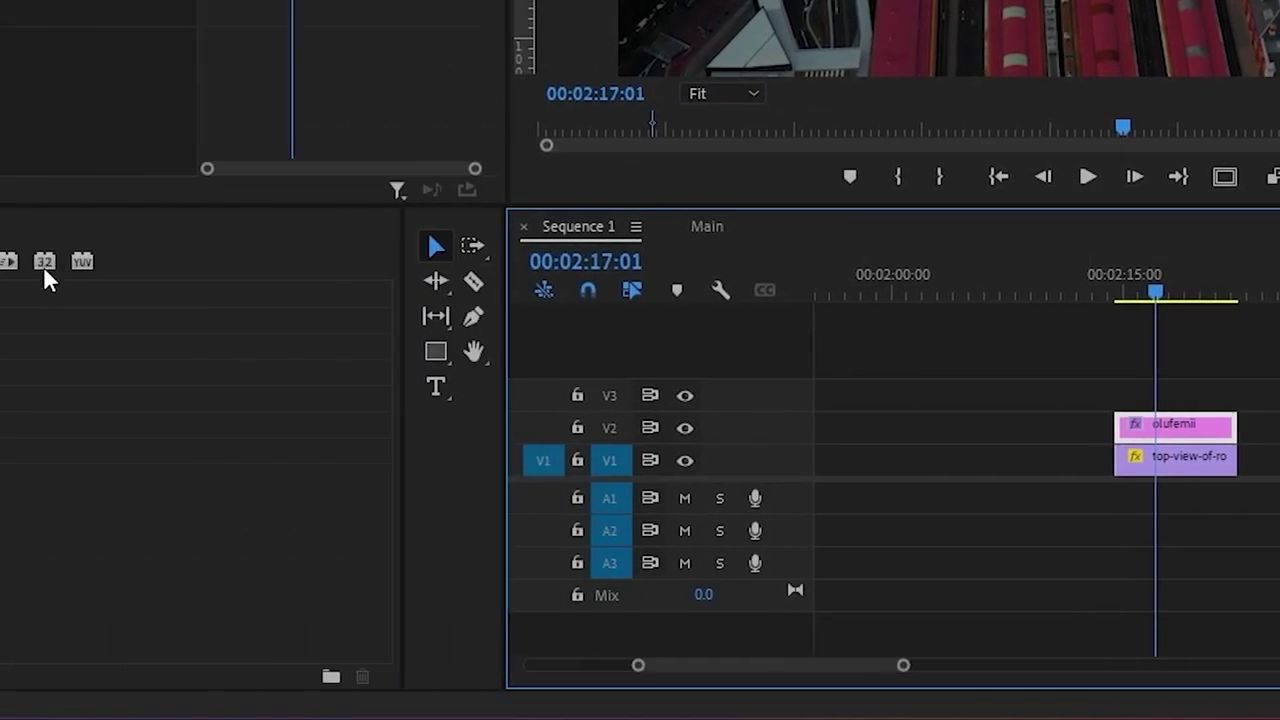
Apply Mosaic to the title clip and keyframe Horizontal and Vertical Blocks at 500.
{"action": "left_click", "coordinate": [228, 262]}
{"action": "type", "text": "mosai"}
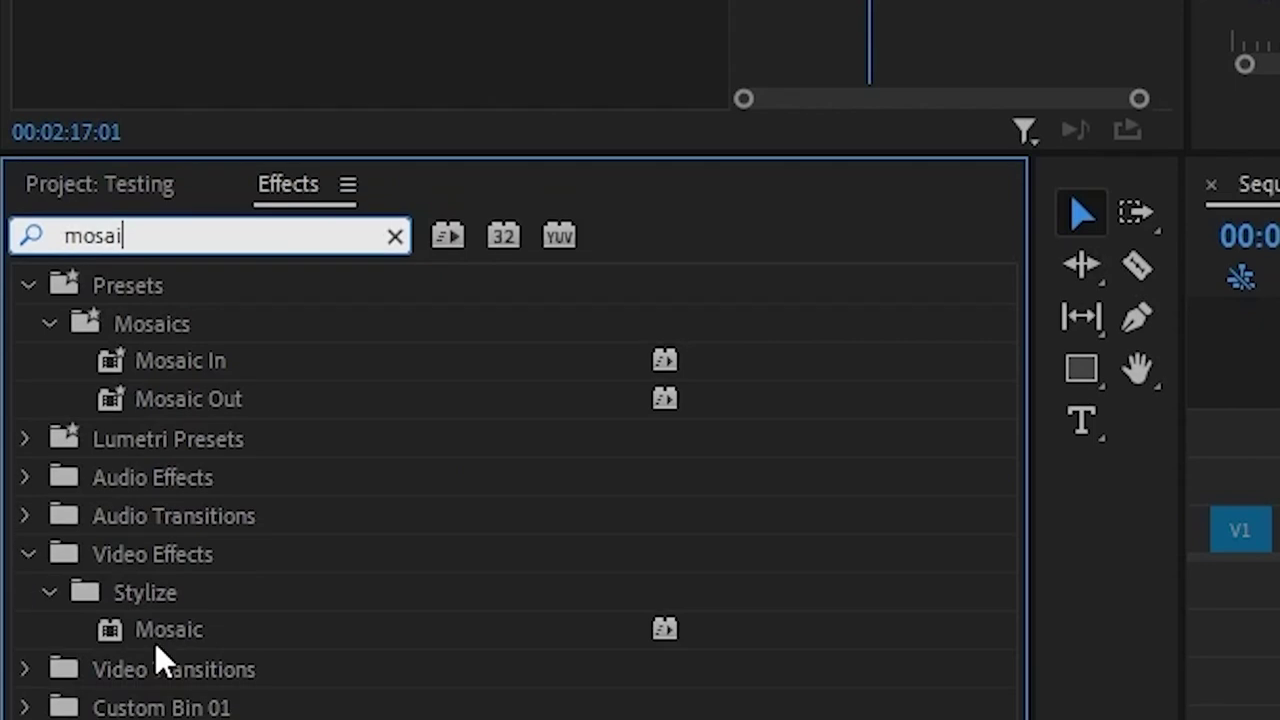
{"action": "left_click_drag", "start_coordinate": [151, 606], "coordinate": [757, 542]}
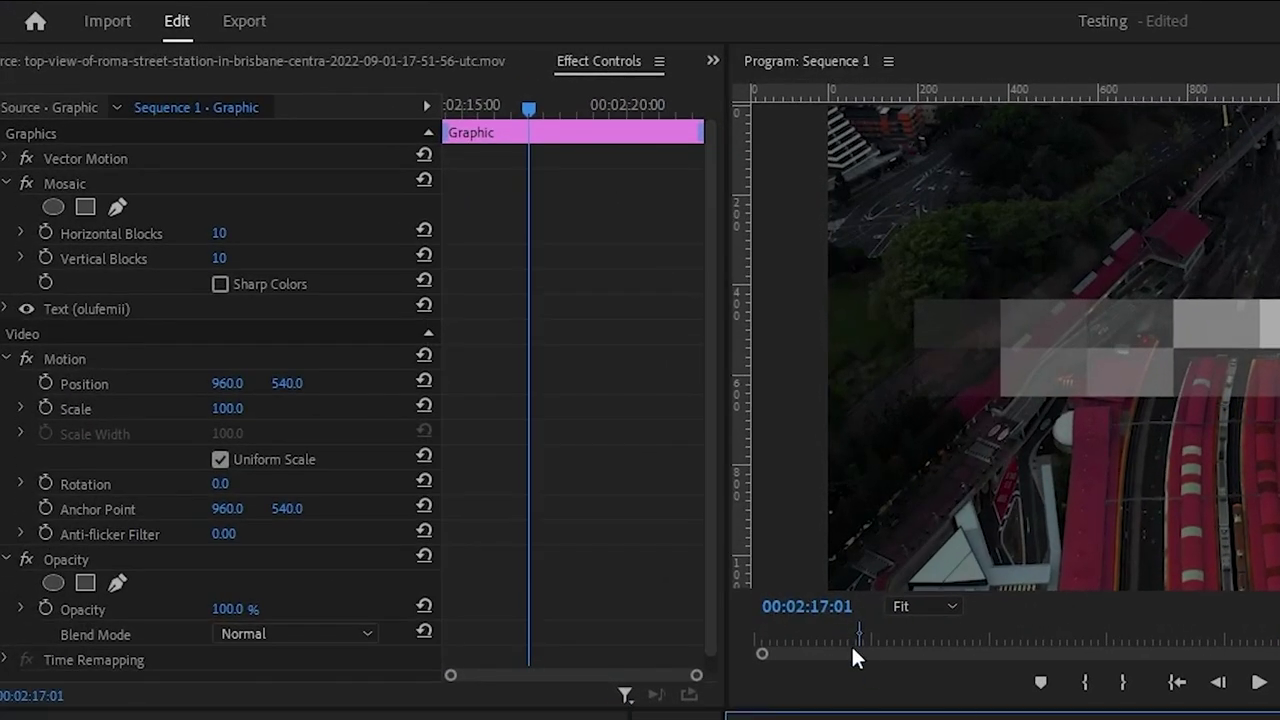
{"action": "left_click", "coordinate": [45, 232]}
{"action": "left_click", "coordinate": [45, 257]}
{"action": "left_click", "coordinate": [220, 232]}
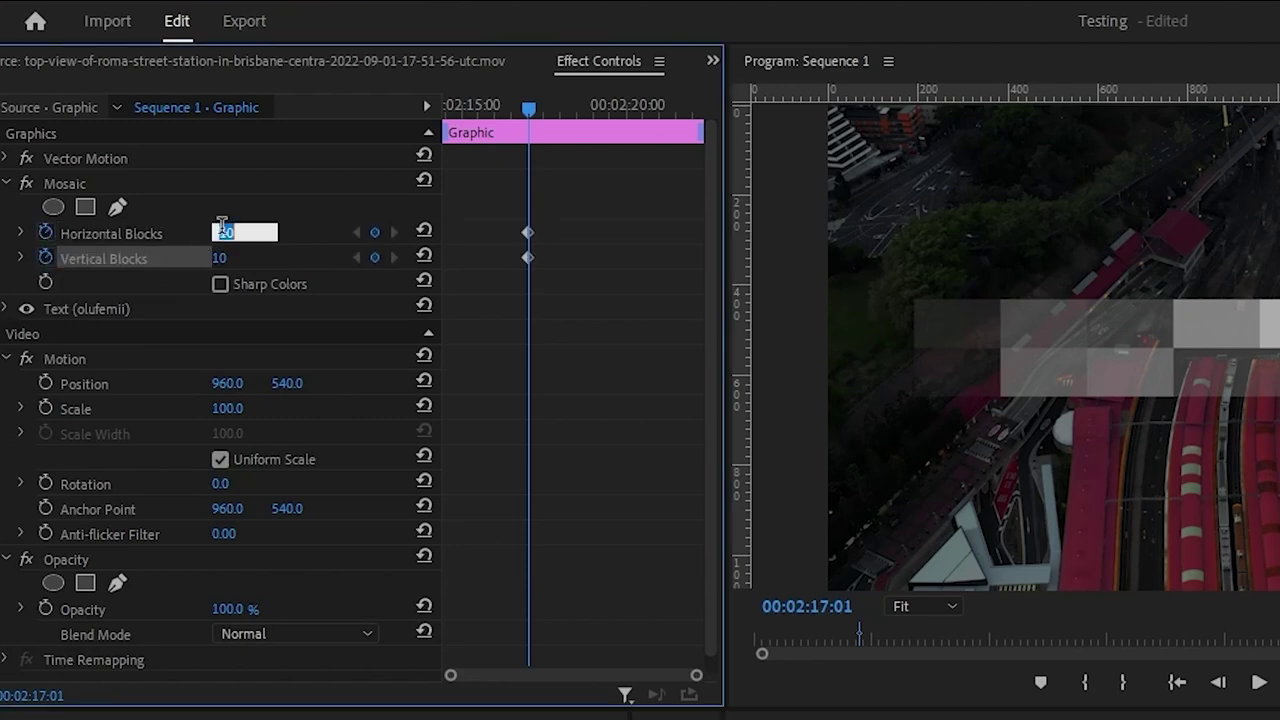
{"action": "left_click", "coordinate": [230, 257]}
{"action": "type", "text": "500"}
{"action": "key", "text": "Return"}
At 02:15:21 set both block counts to 10, then shift all four keyframes earlier.
{"action": "left_click_drag", "start_coordinate": [528, 106], "coordinate": [490, 130]}
{"action": "left_click", "coordinate": [375, 232]}
{"action": "left_click", "coordinate": [375, 257]}
{"action": "left_click", "coordinate": [222, 232]}
{"action": "type", "text": "10"}
{"action": "left_click", "coordinate": [234, 257]}
{"action": "type", "text": "10"}
{"action": "key", "text": "Return"}
{"action": "left_click_drag", "start_coordinate": [553, 211], "coordinate": [449, 258]}
{"action": "left_click_drag", "start_coordinate": [478, 101], "coordinate": [393, 119]}
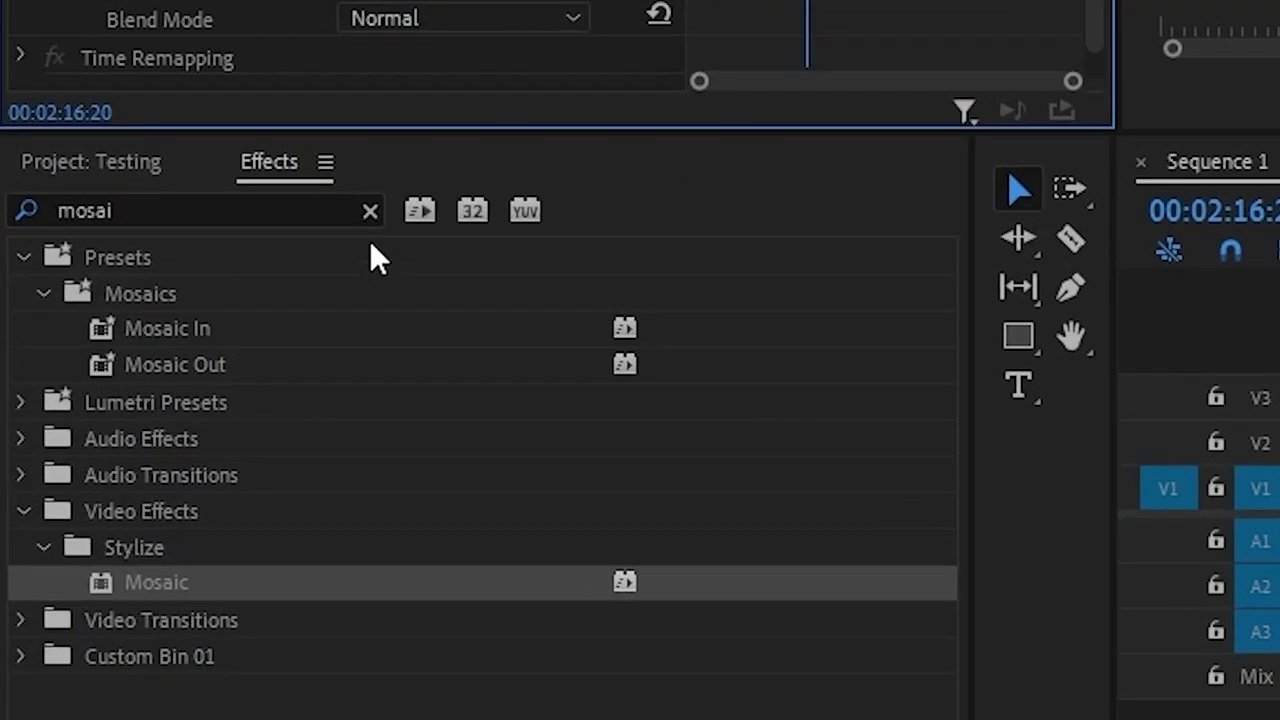
Clear the Mosaic search, search 'beve', and drag Bevel Edges Thin onto the OLUFEMII clip.
{"action": "left_click", "coordinate": [137, 453]}
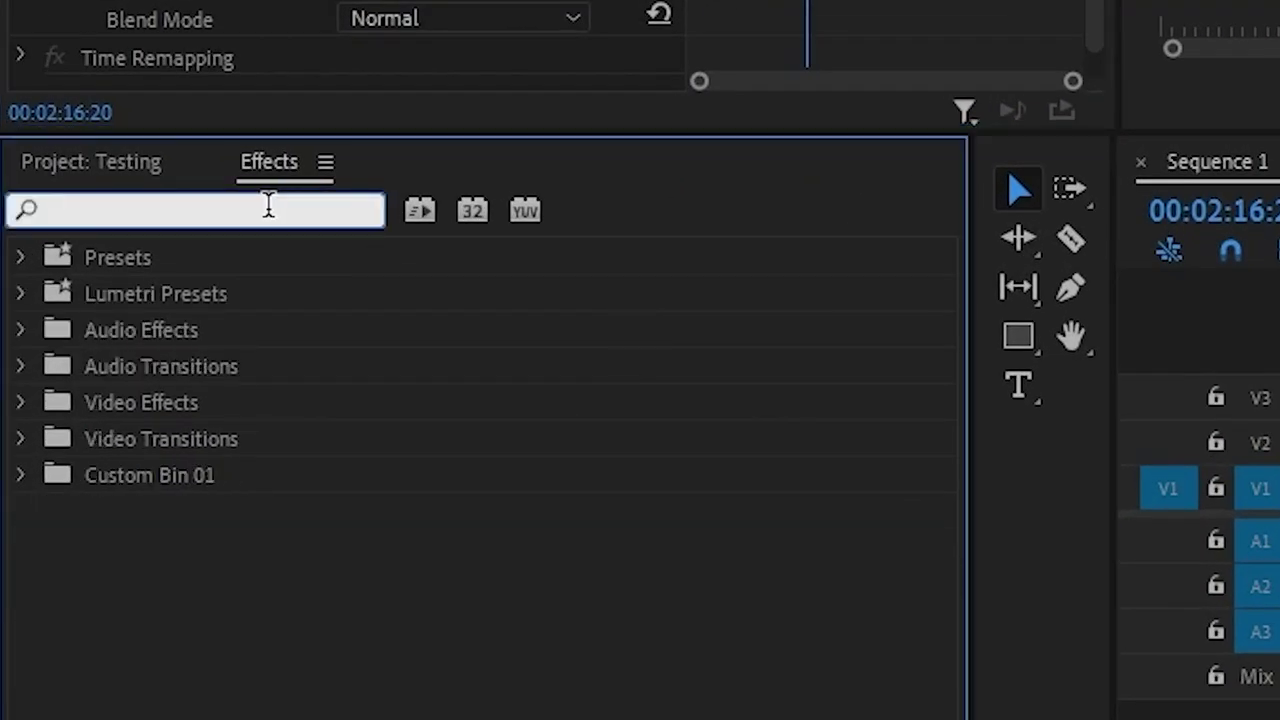
{"action": "type", "text": "bevel"}
{"action": "left_click_drag", "start_coordinate": [163, 372], "coordinate": [1279, 459]}
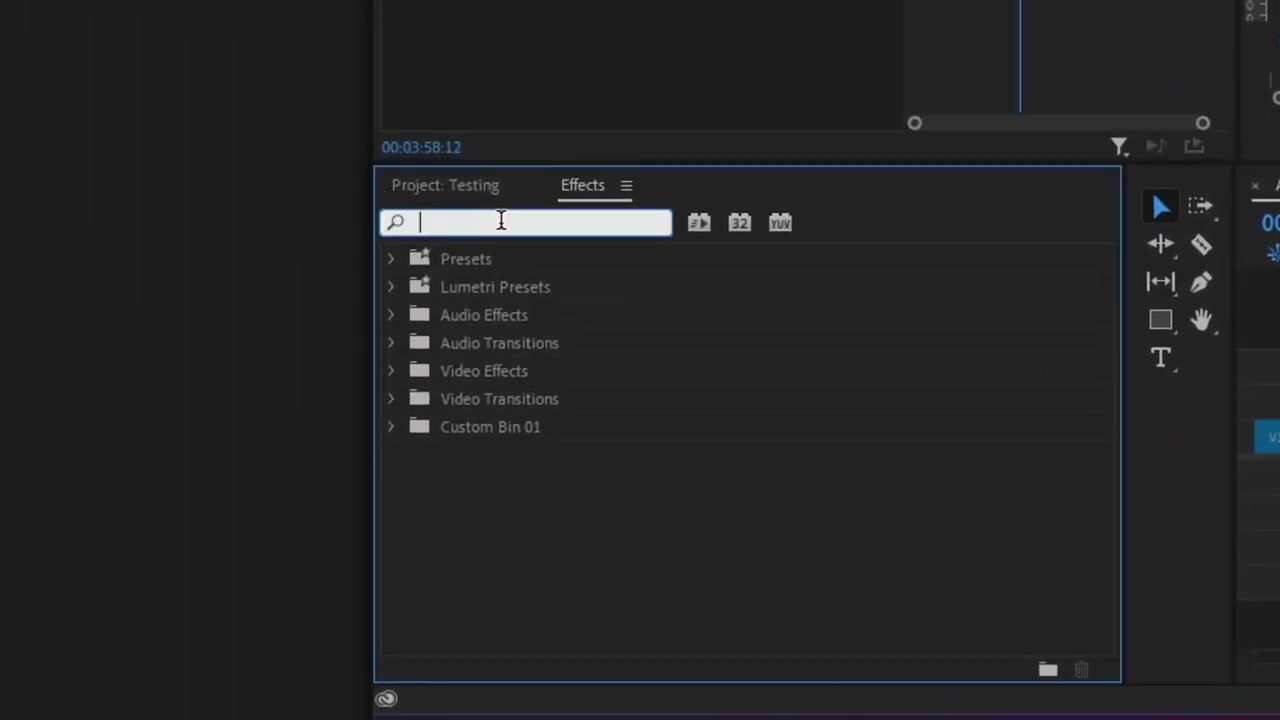
Search 'basi' and drag Basic 3D onto the OLUFEMII title clip.
{"action": "type", "text": "basic"}
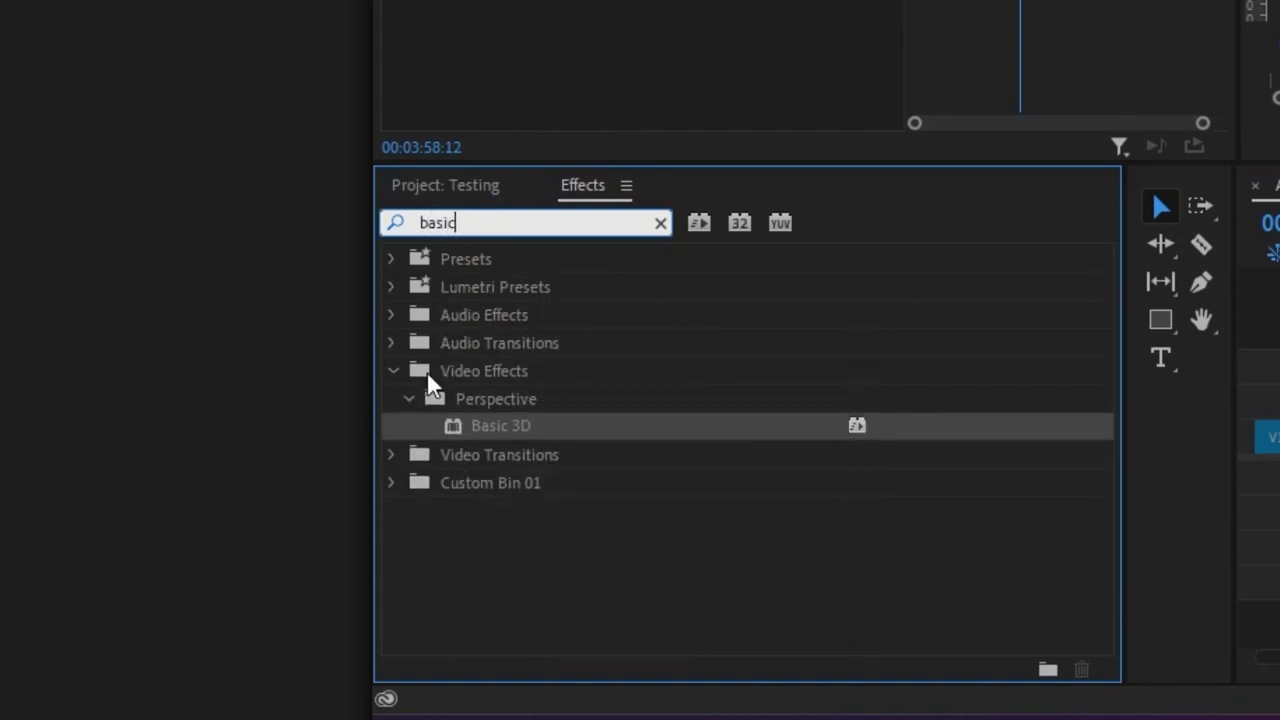
{"action": "left_click_drag", "start_coordinate": [488, 430], "coordinate": [679, 380]}
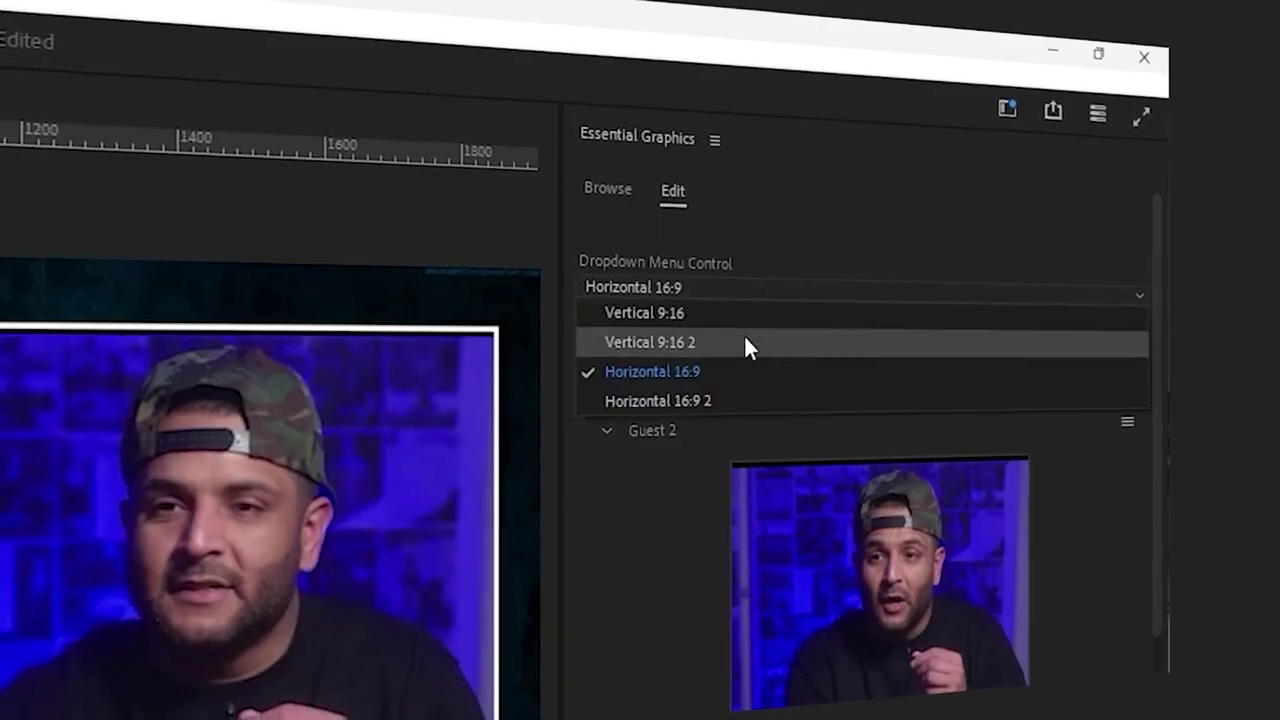
Choose Vertical 9:16 2 in the template's Dropdown Menu Control.
{"action": "left_click", "coordinate": [744, 338]}
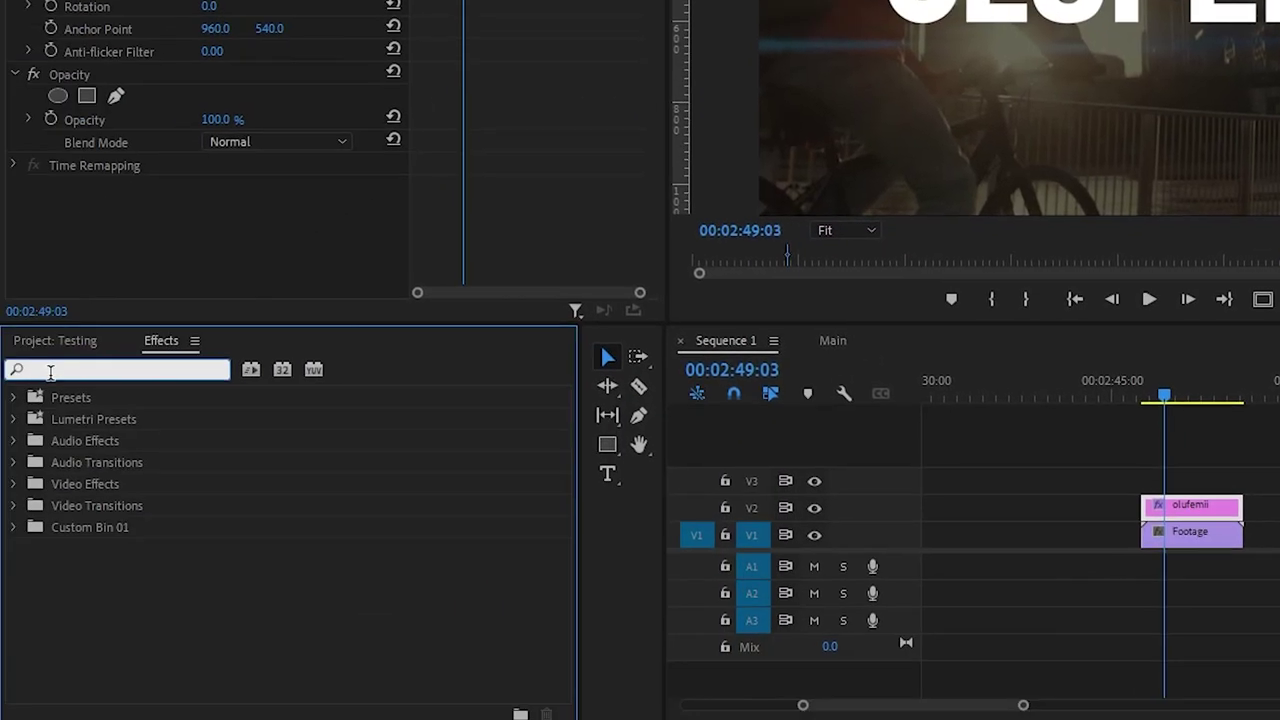
Apply Turbulent Displace to the OLUFEMII clip with Size 8 and Amount -31.
{"action": "type", "text": "urb"}
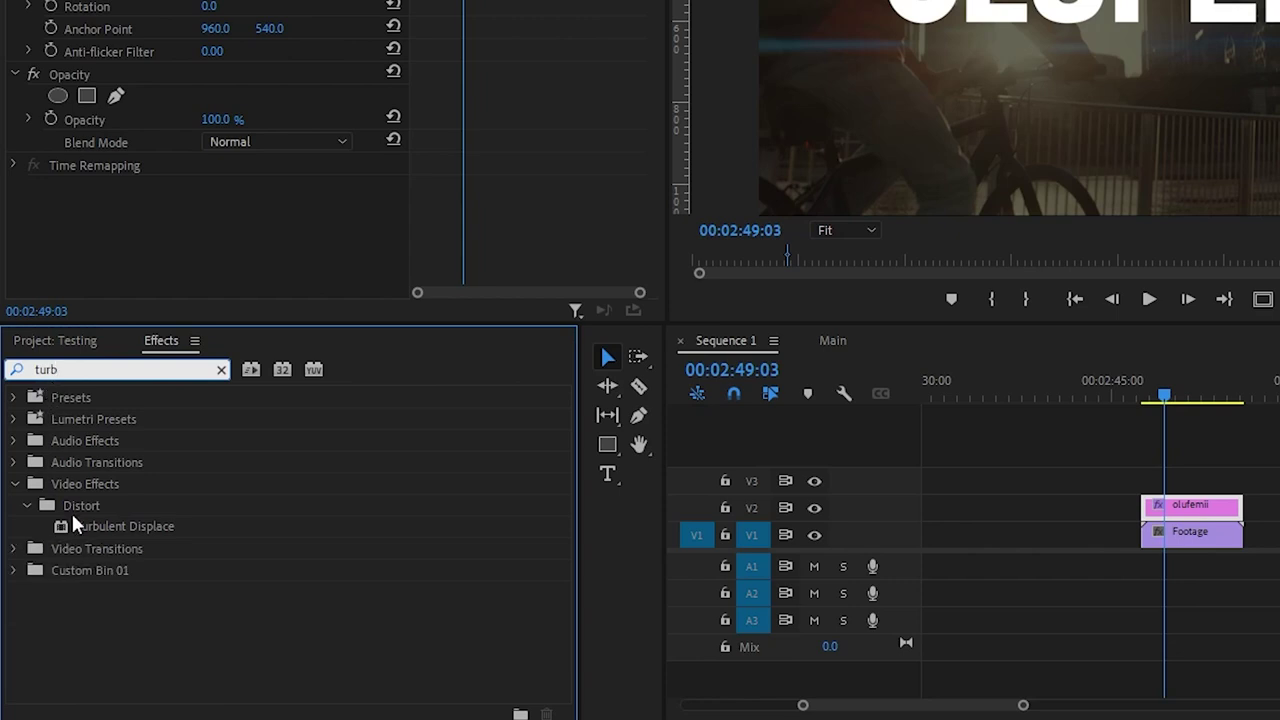
{"action": "left_click_drag", "start_coordinate": [103, 522], "coordinate": [1179, 514]}
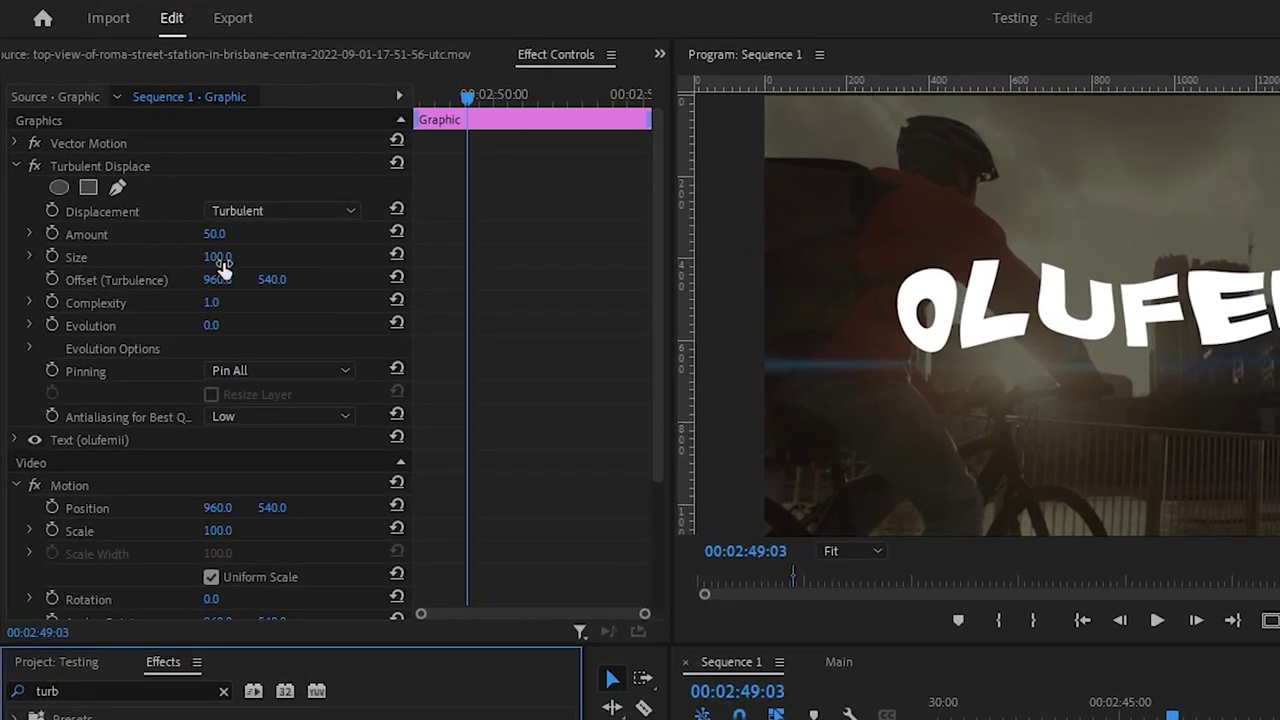
{"action": "mouse_move", "coordinate": [218, 257]}
{"action": "left_mouse_down"}
{"action": "mouse_move", "coordinate": [190, 257]}
{"action": "mouse_move", "coordinate": [185, 234]}
{"action": "mouse_move", "coordinate": [224, 266]}
{"action": "left_mouse_up"}
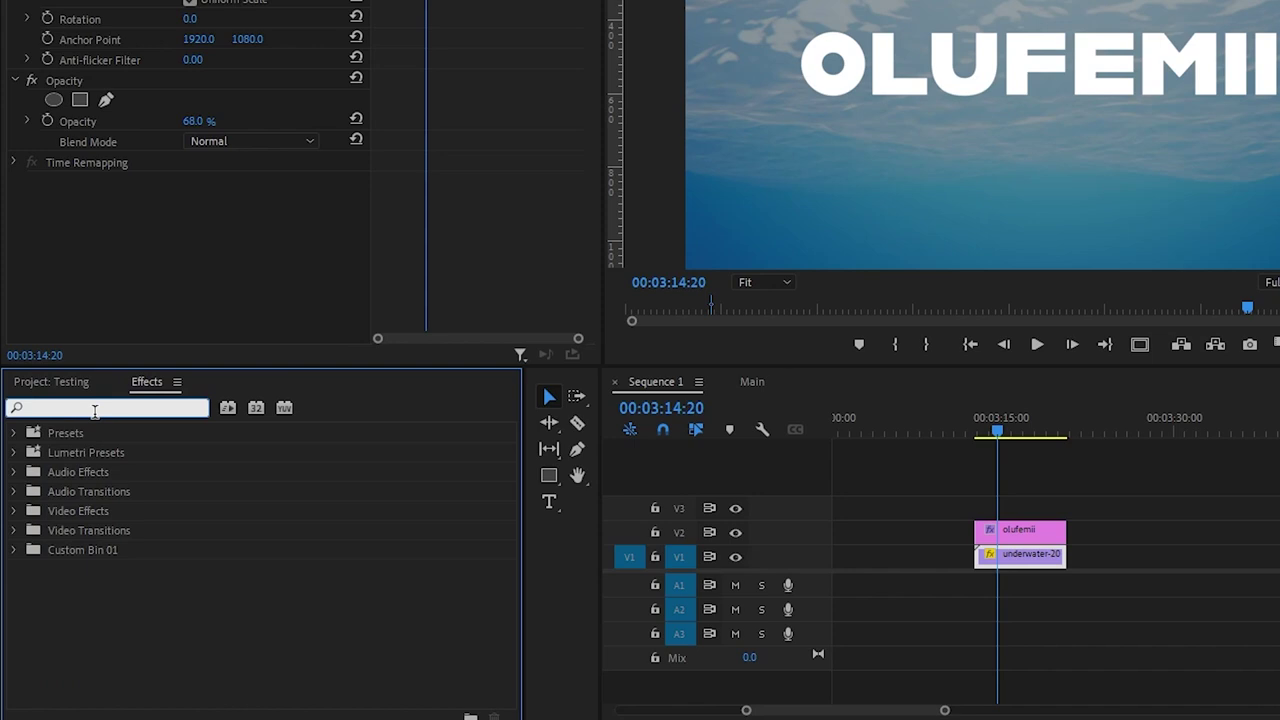
Apply Turbulent Displace to the olufemii title clip.
{"action": "type", "text": "turb"}
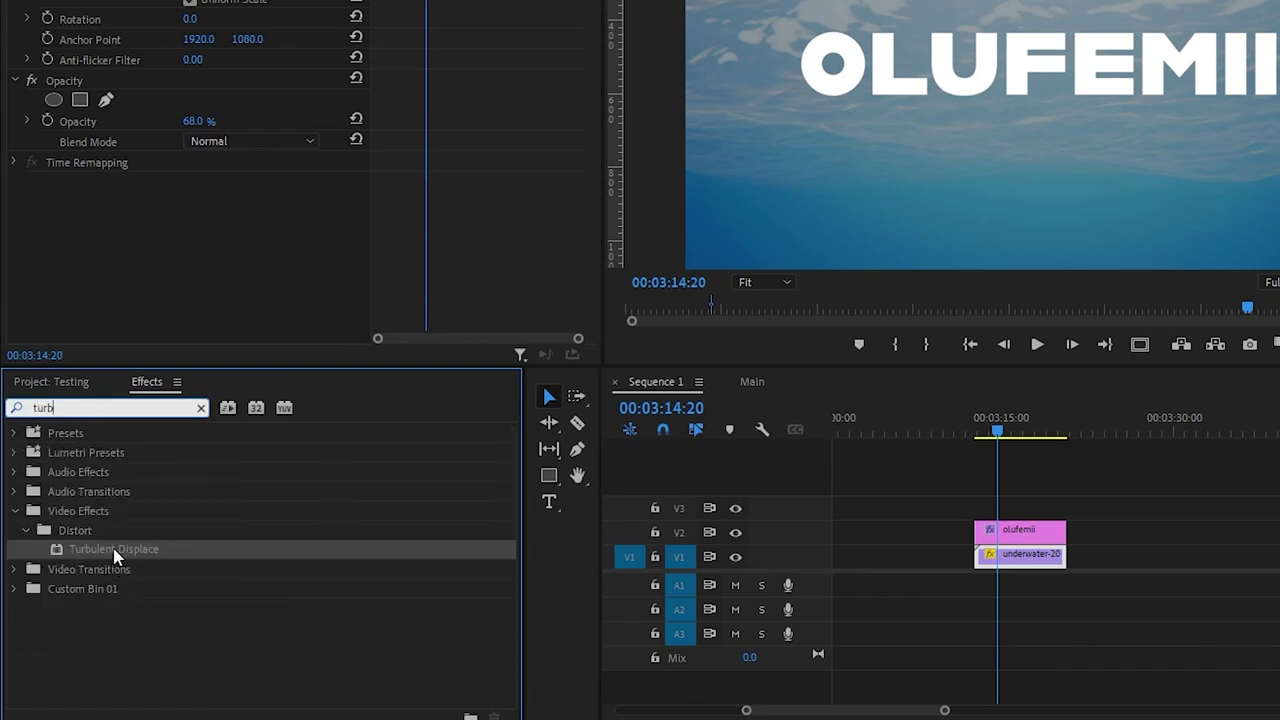
{"action": "left_click_drag", "start_coordinate": [115, 549], "coordinate": [1017, 535]}
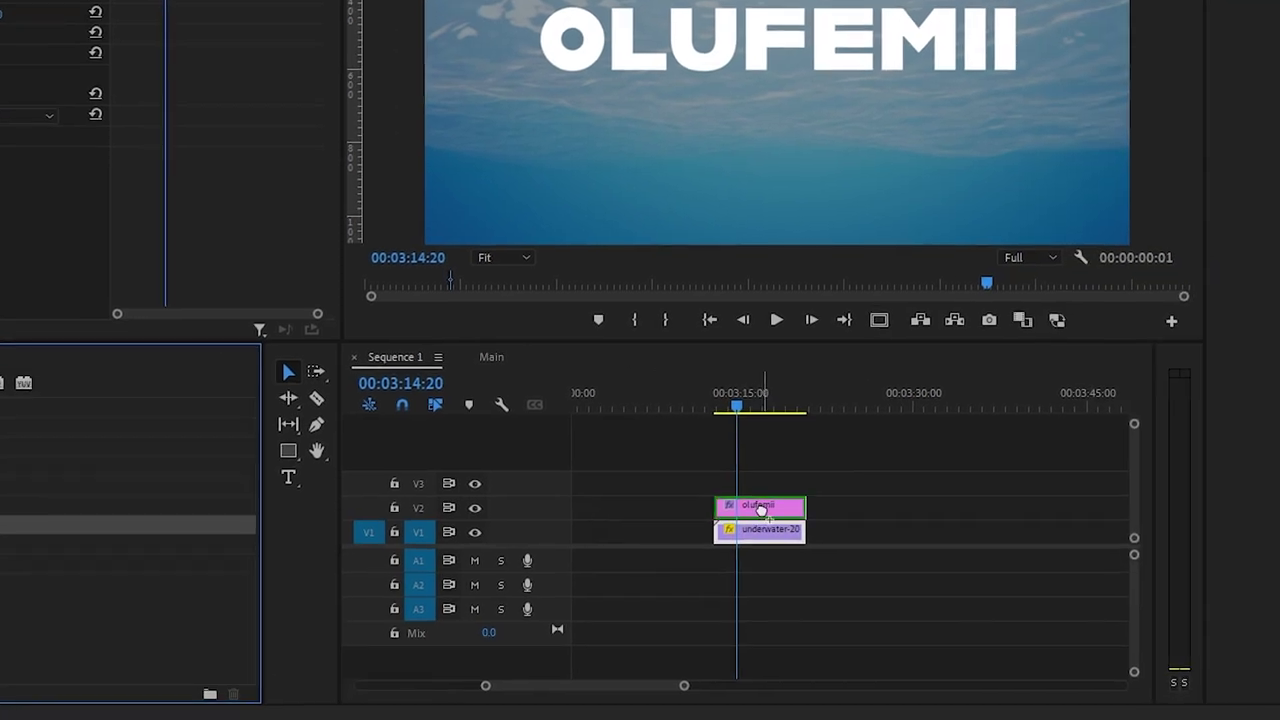
{"action": "left_click_drag", "start_coordinate": [760, 510], "coordinate": [763, 512]}
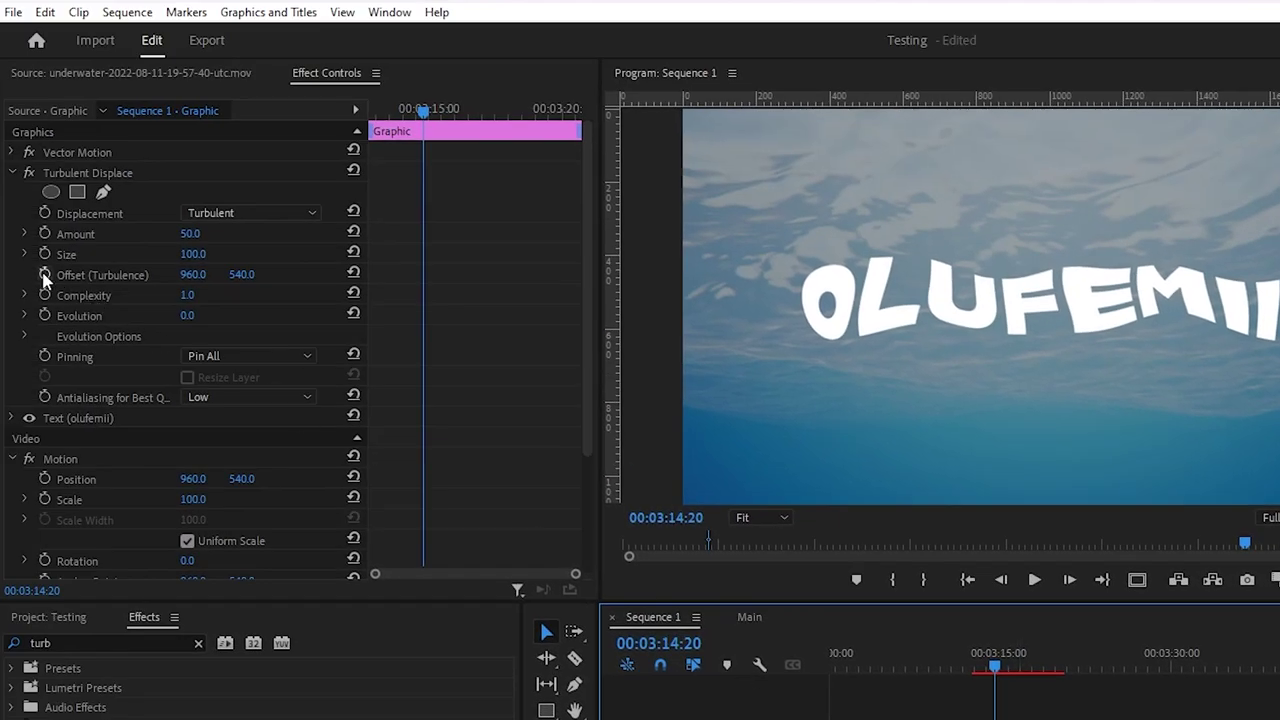
Keyframe a rising Offset (Turbulence) X, with the last keyframe moved to the clip's end.
{"action": "left_click", "coordinate": [43, 279]}
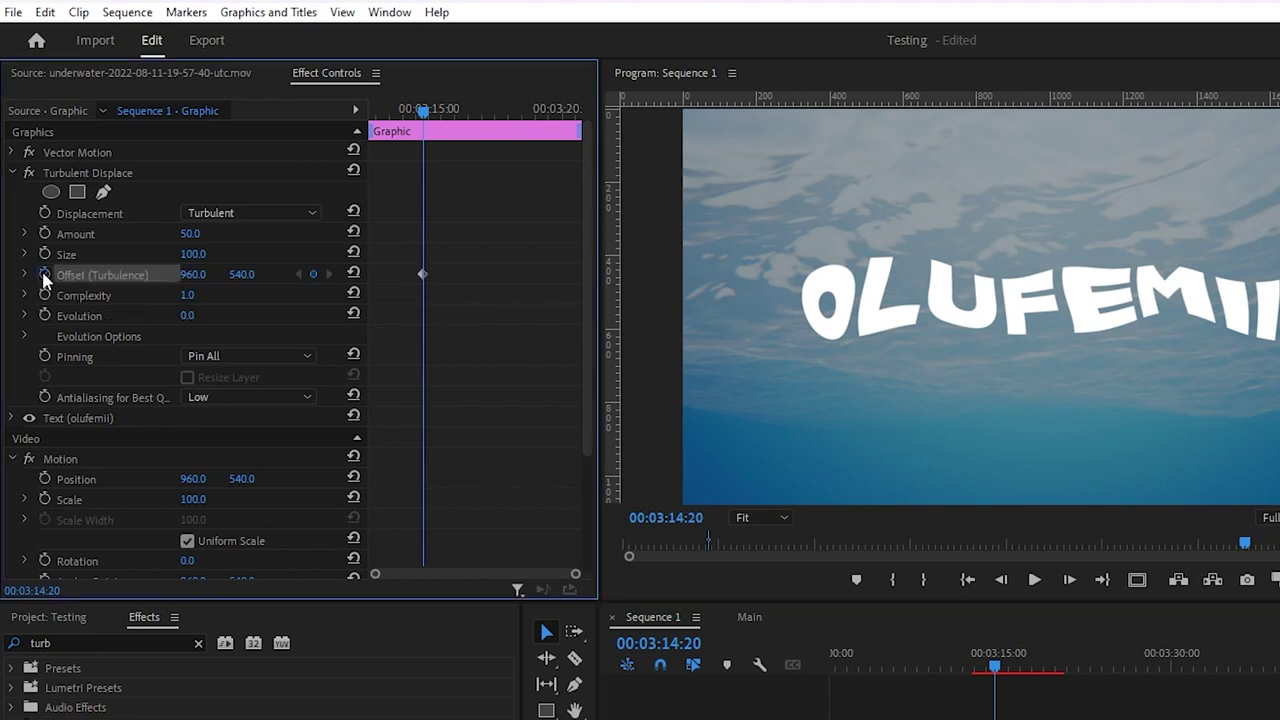
{"action": "left_click_drag", "start_coordinate": [421, 109], "coordinate": [480, 109]}
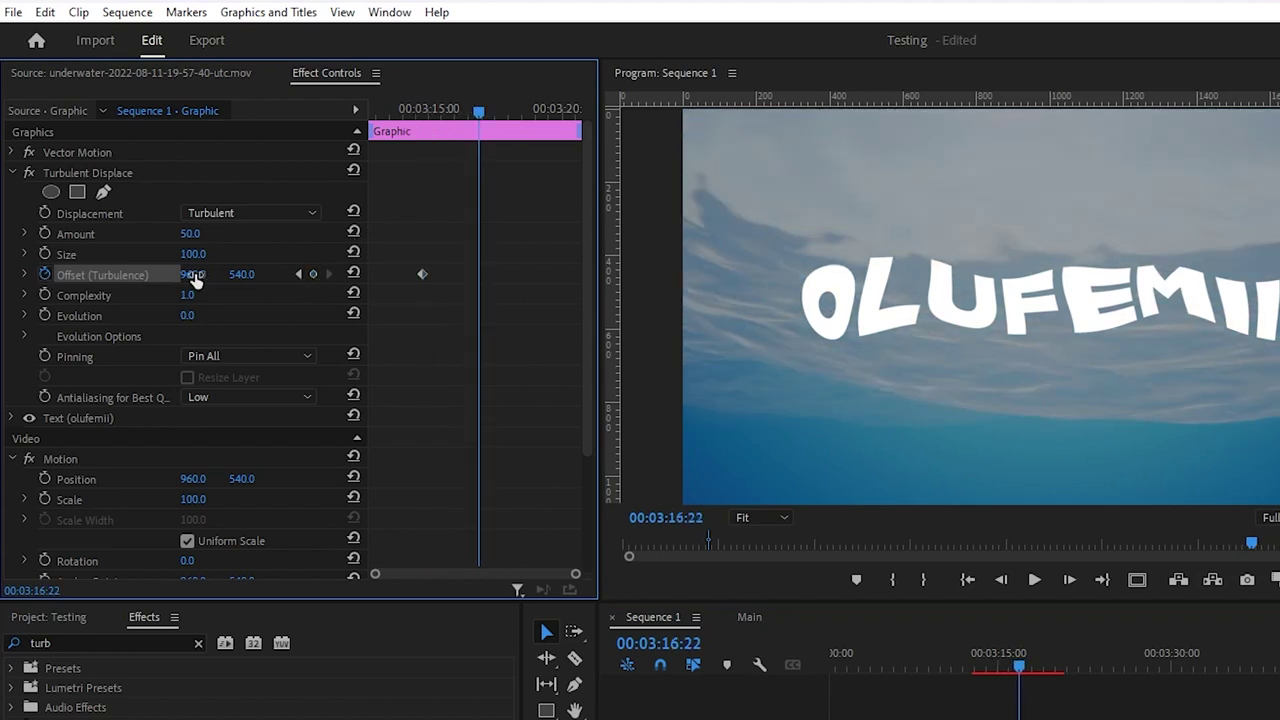
{"action": "left_click_drag", "start_coordinate": [195, 274], "coordinate": [376, 274]}
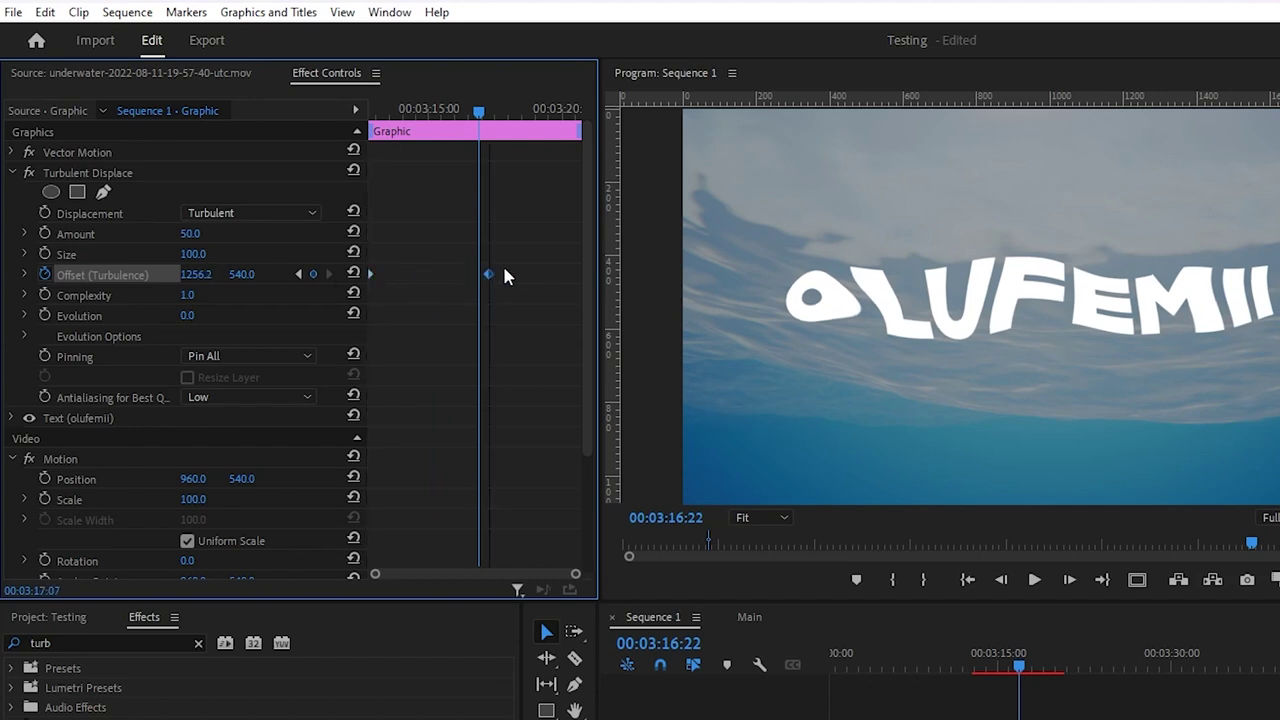
{"action": "left_click_drag", "start_coordinate": [524, 274], "coordinate": [684, 414]}
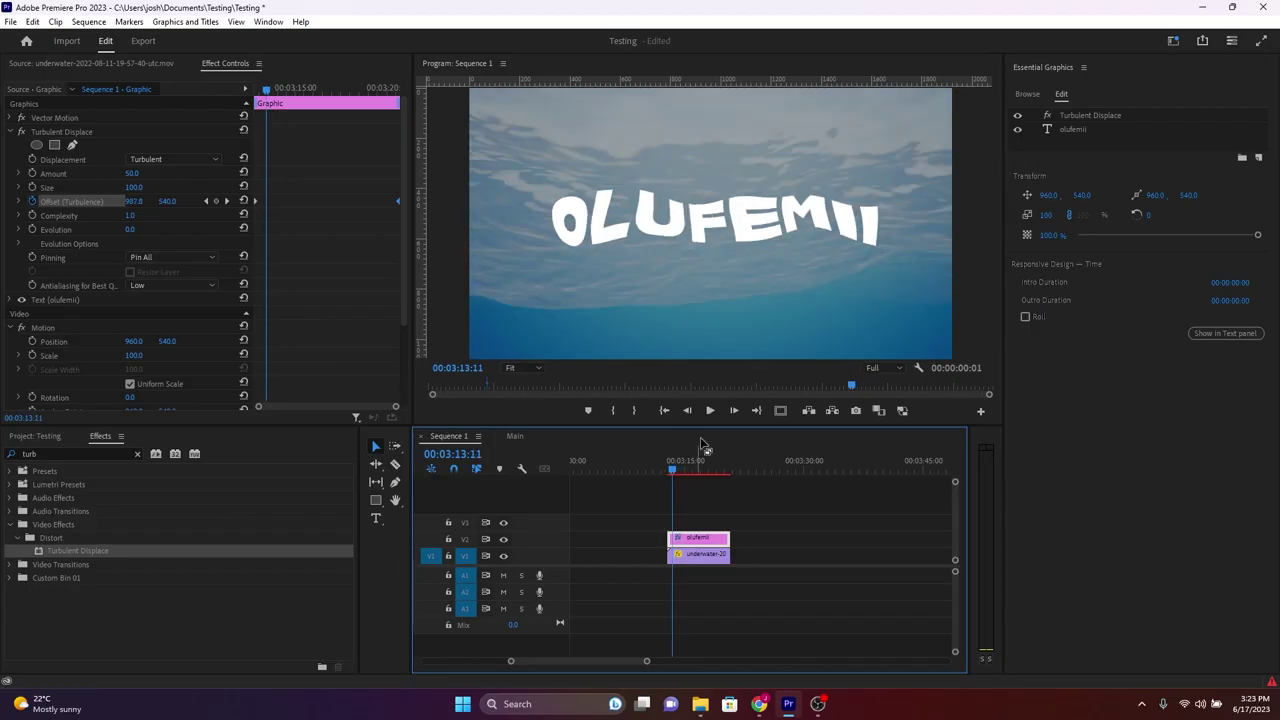
Play back the warped title to preview it, then zoom the timeline out.
{"action": "left_click", "coordinate": [1034, 580]}
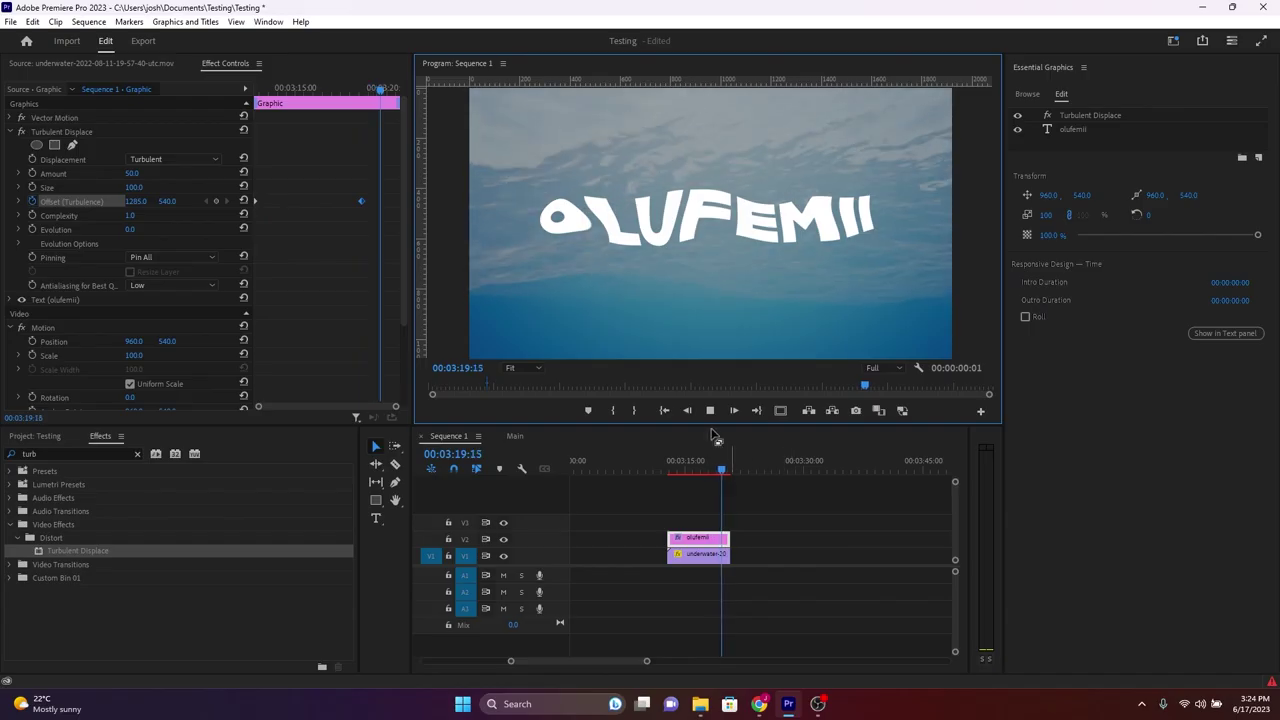
{"action": "left_click", "coordinate": [688, 590]}
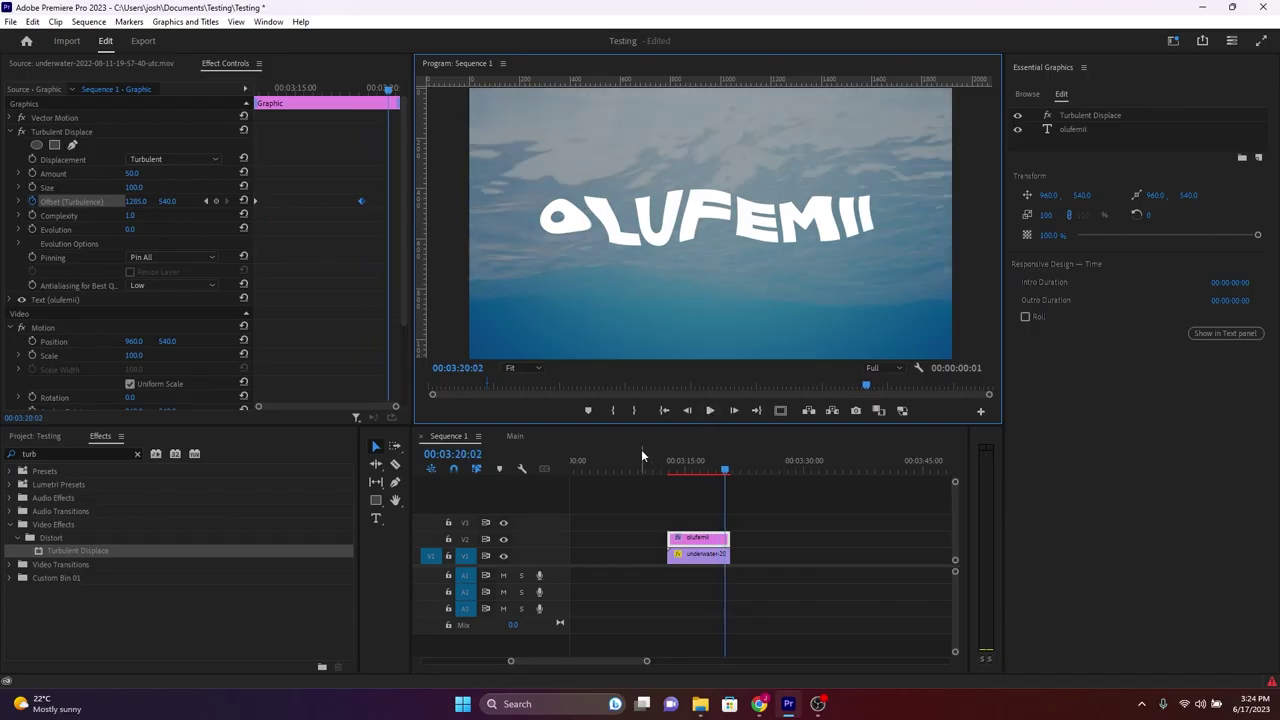
{"action": "left_click_drag", "start_coordinate": [647, 655], "coordinate": [693, 650]}
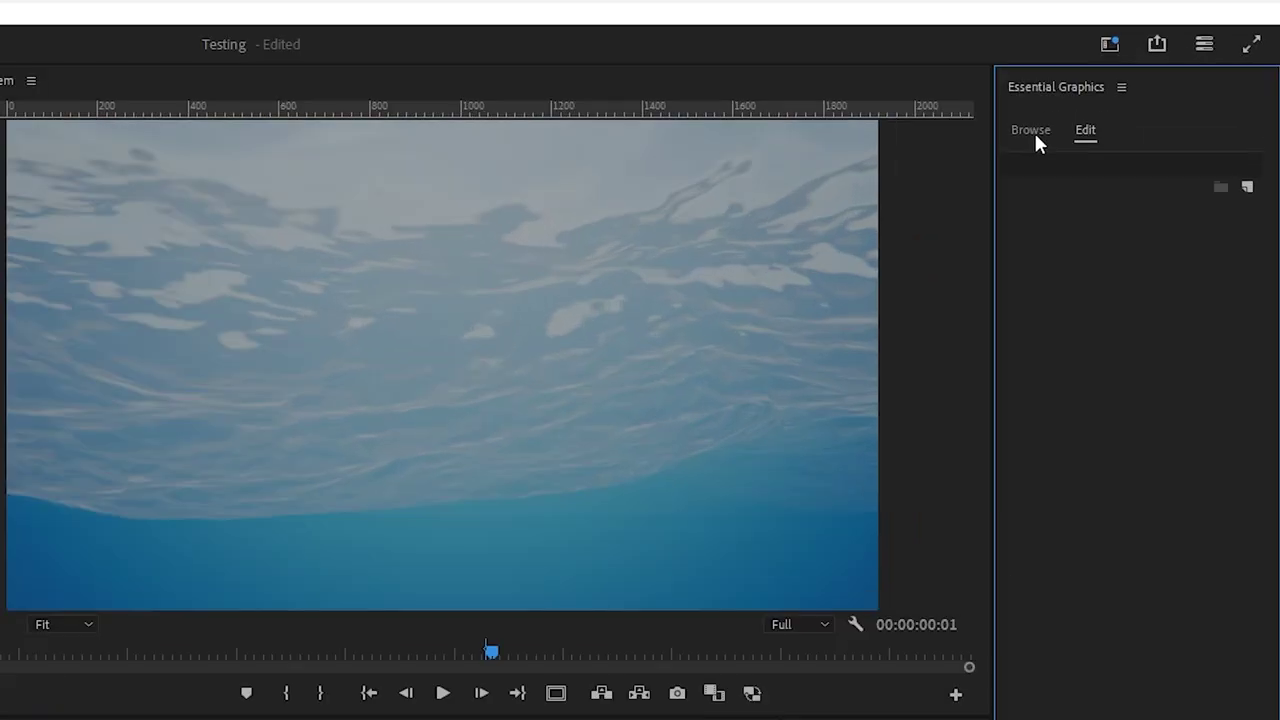
Place the Fly_in pop up 5 template on V2 above the ocean clip.
{"action": "left_click", "coordinate": [1027, 93]}
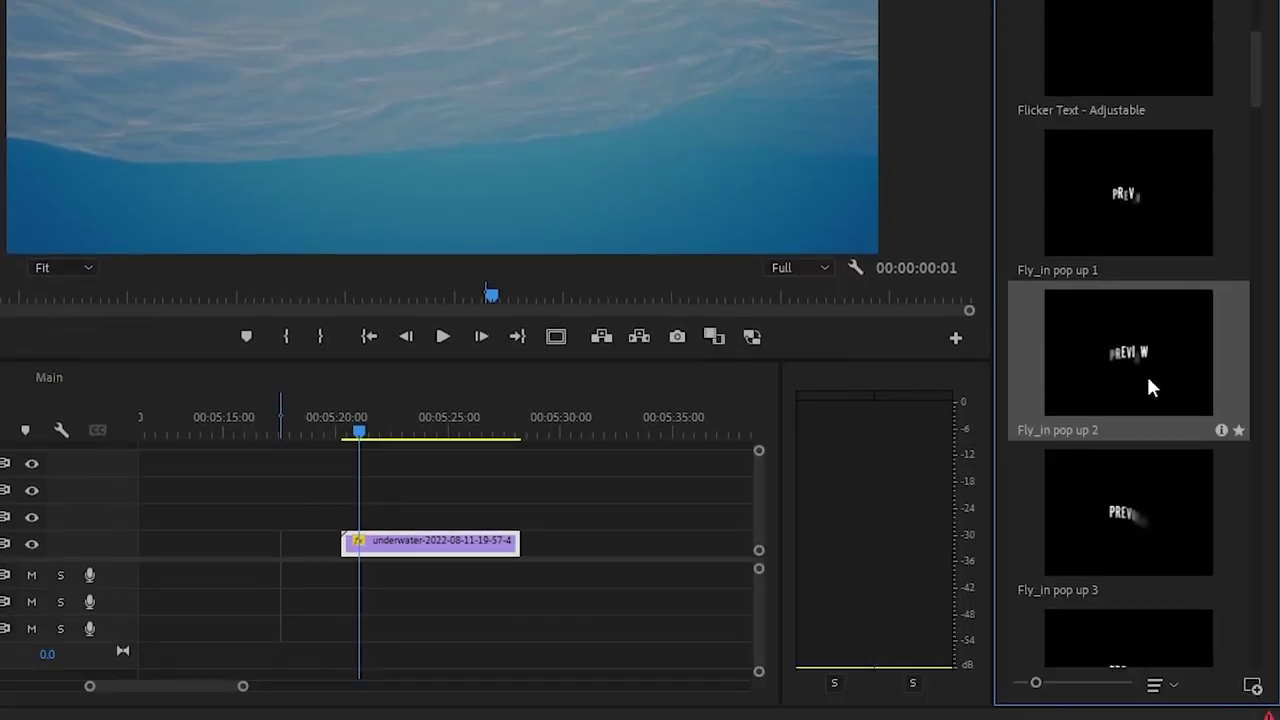
{"action": "scroll", "coordinate": [1146, 380], "scroll_direction": "down", "scroll_amount": 3}
{"action": "left_click_drag", "start_coordinate": [1128, 490], "coordinate": [363, 534]}
{"action": "left_click", "coordinate": [434, 433]}
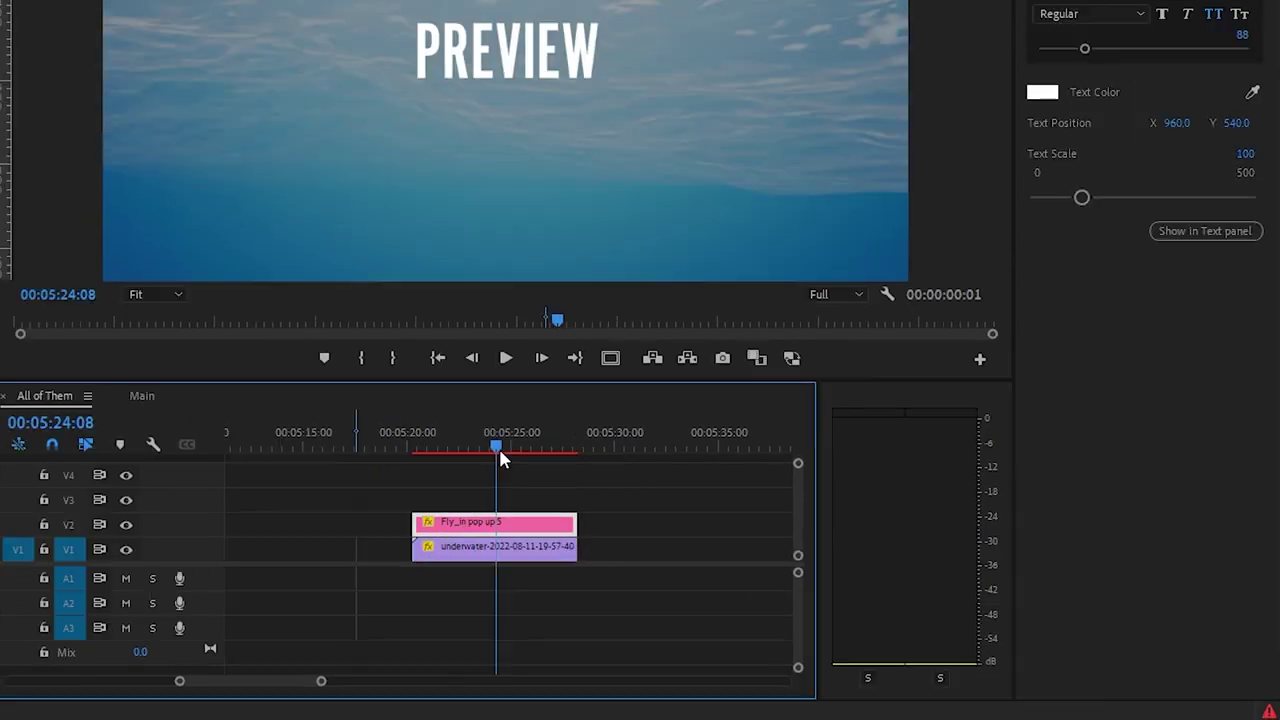
Replace PREVIEW with olufemii in the Alfam font and play it back.
{"action": "double_click", "coordinate": [1212, 157]}
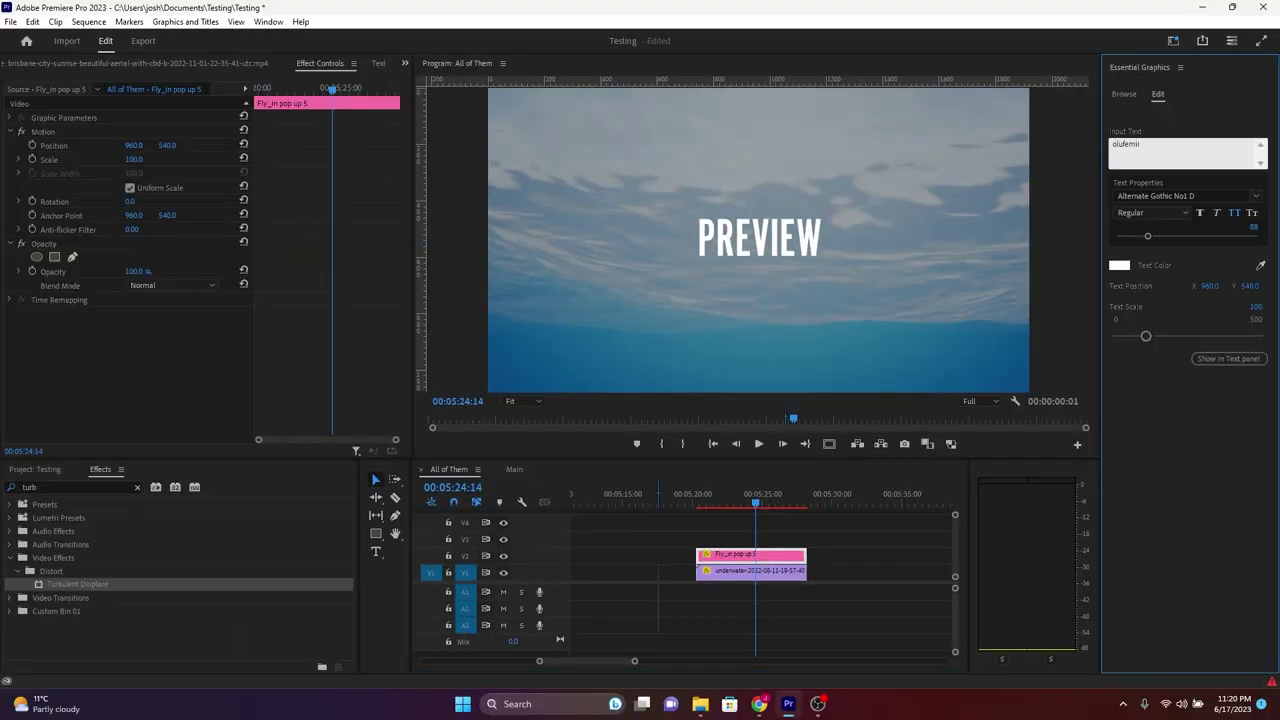
{"action": "left_click", "coordinate": [1186, 196]}
{"action": "scroll", "coordinate": [1150, 350], "scroll_direction": "up", "scroll_amount": 1}
{"action": "left_click", "coordinate": [1100, 275]}
{"action": "left_click", "coordinate": [697, 500]}
{"action": "key", "text": "space"}
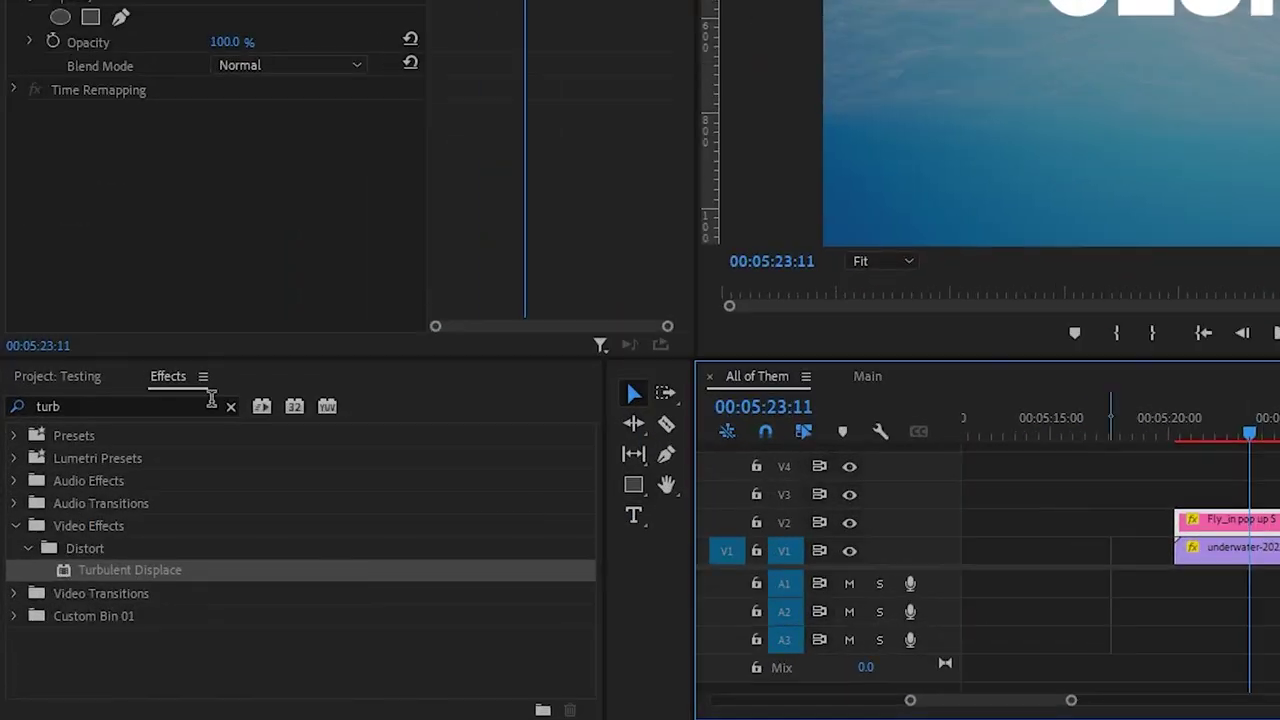
Apply Turbulent Displace to the new title and preview the warp.
{"action": "left_click", "coordinate": [137, 487]}
{"action": "type", "text": "turbu"}
{"action": "left_click_drag", "start_coordinate": [130, 569], "coordinate": [215, 243]}
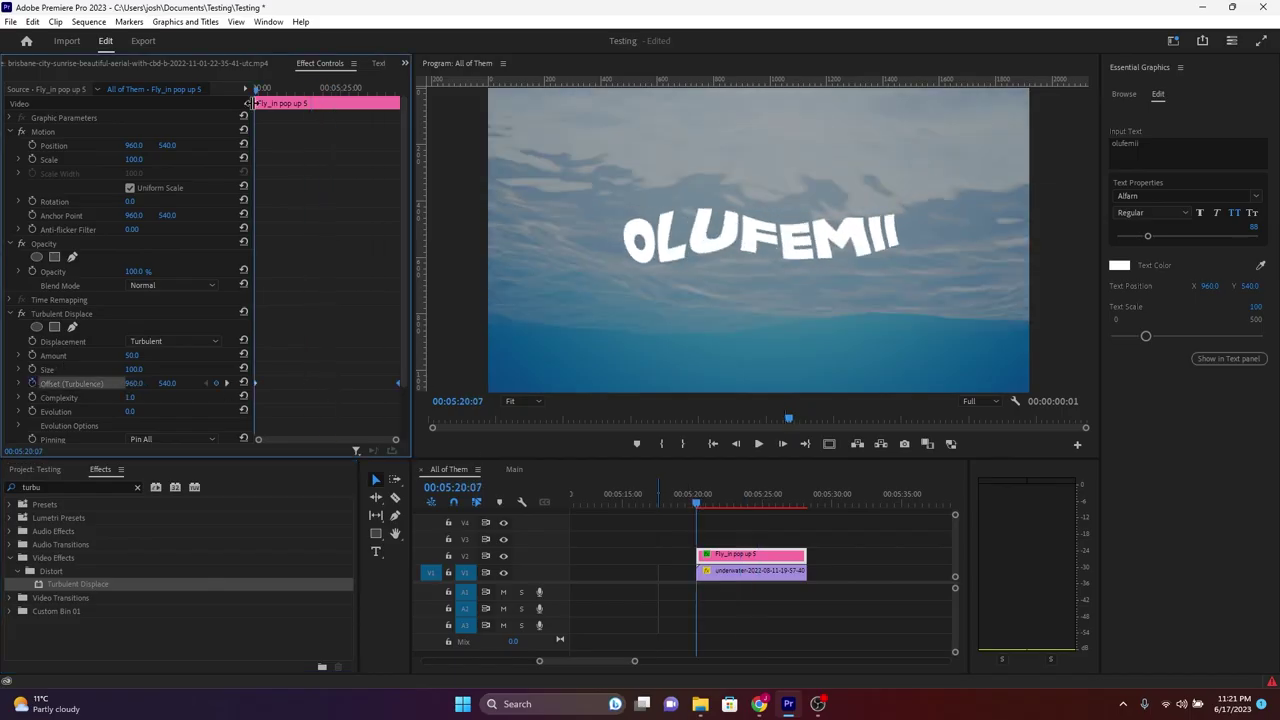
{"action": "key", "text": "space"}
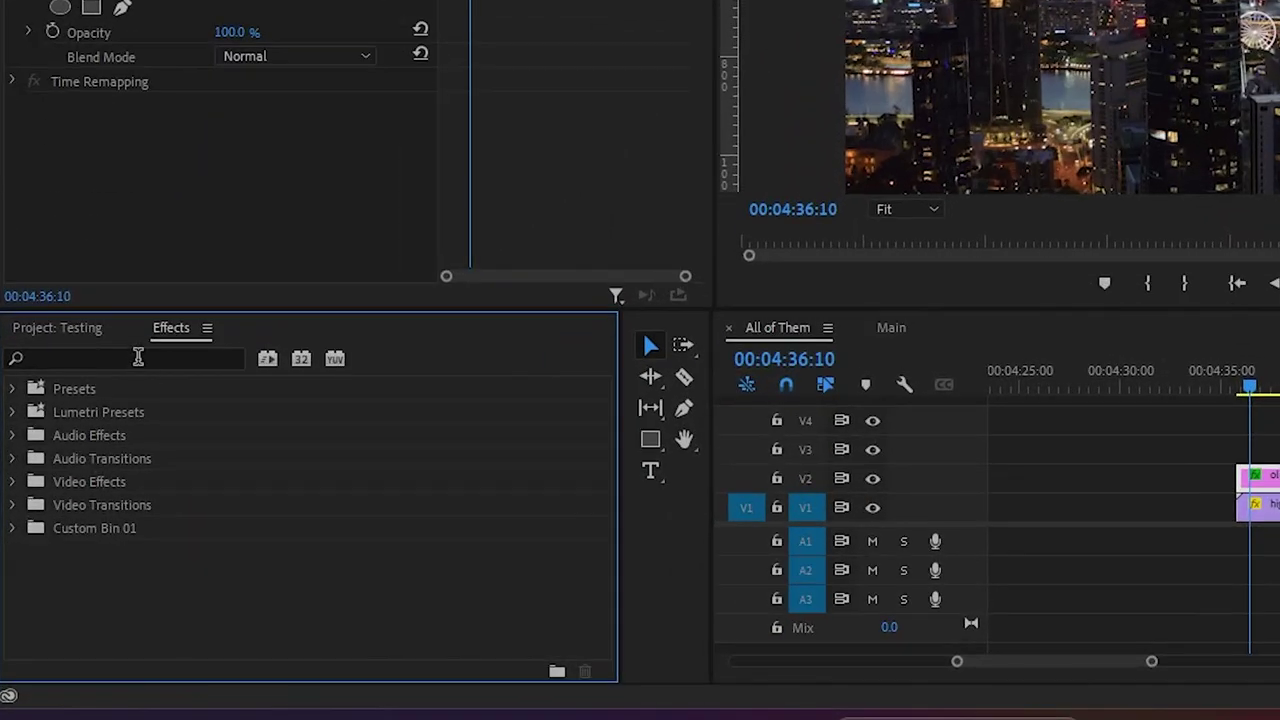
{"action": "left_click", "coordinate": [135, 356]}
Apply Block Dissolve to the OLUFEMII title, keyframing Transition Completion at 9% and 100%.
{"action": "type", "text": "block dis"}
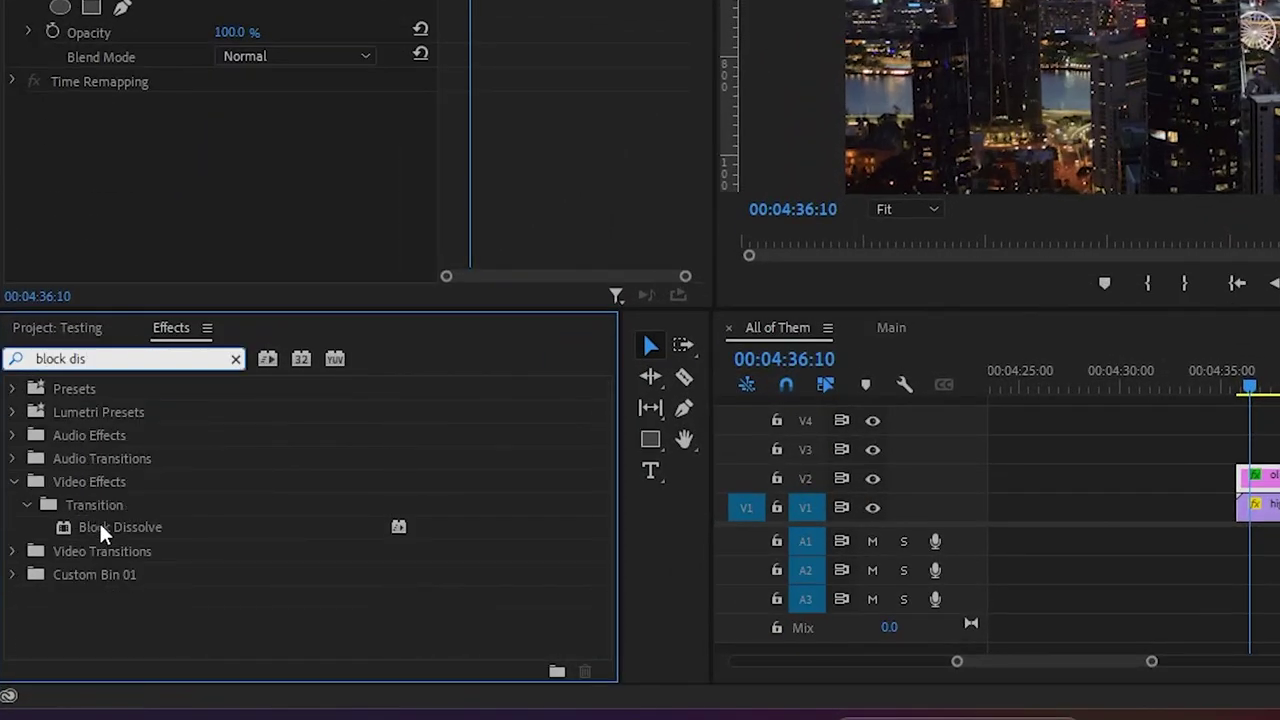
{"action": "left_click_drag", "start_coordinate": [100, 532], "coordinate": [1279, 478]}
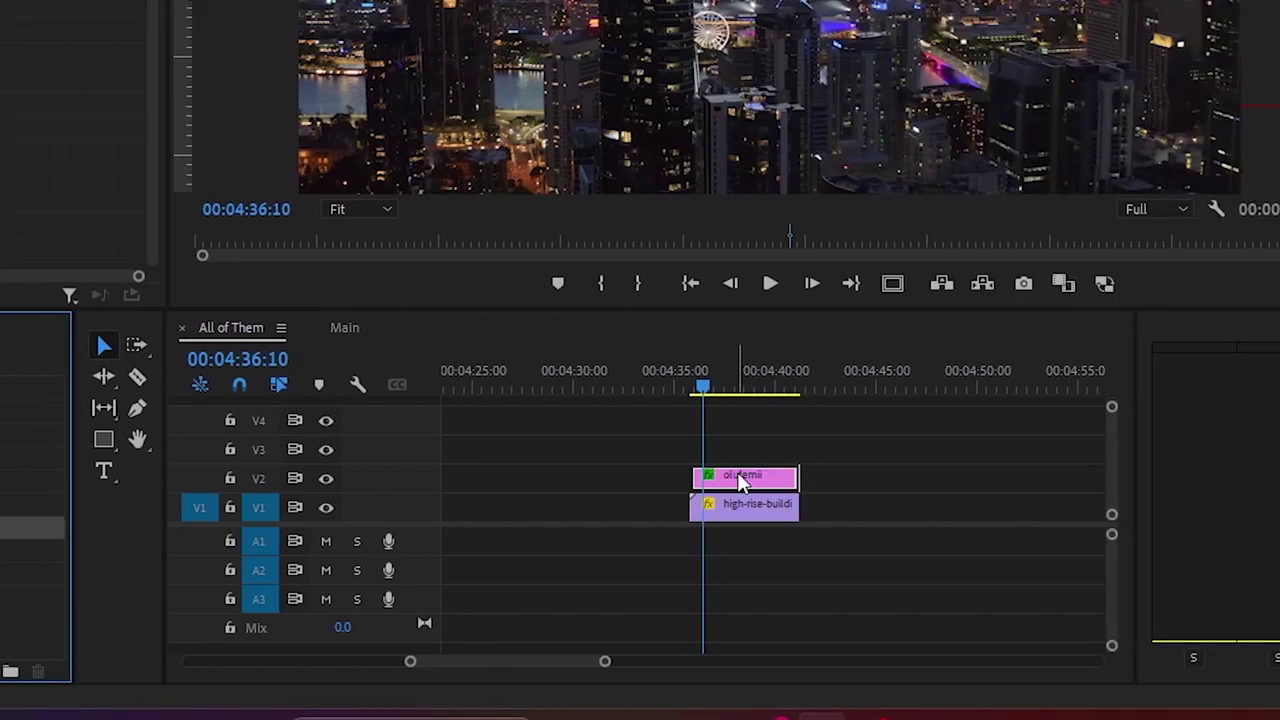
{"action": "left_click_drag", "start_coordinate": [737, 478], "coordinate": [740, 478]}
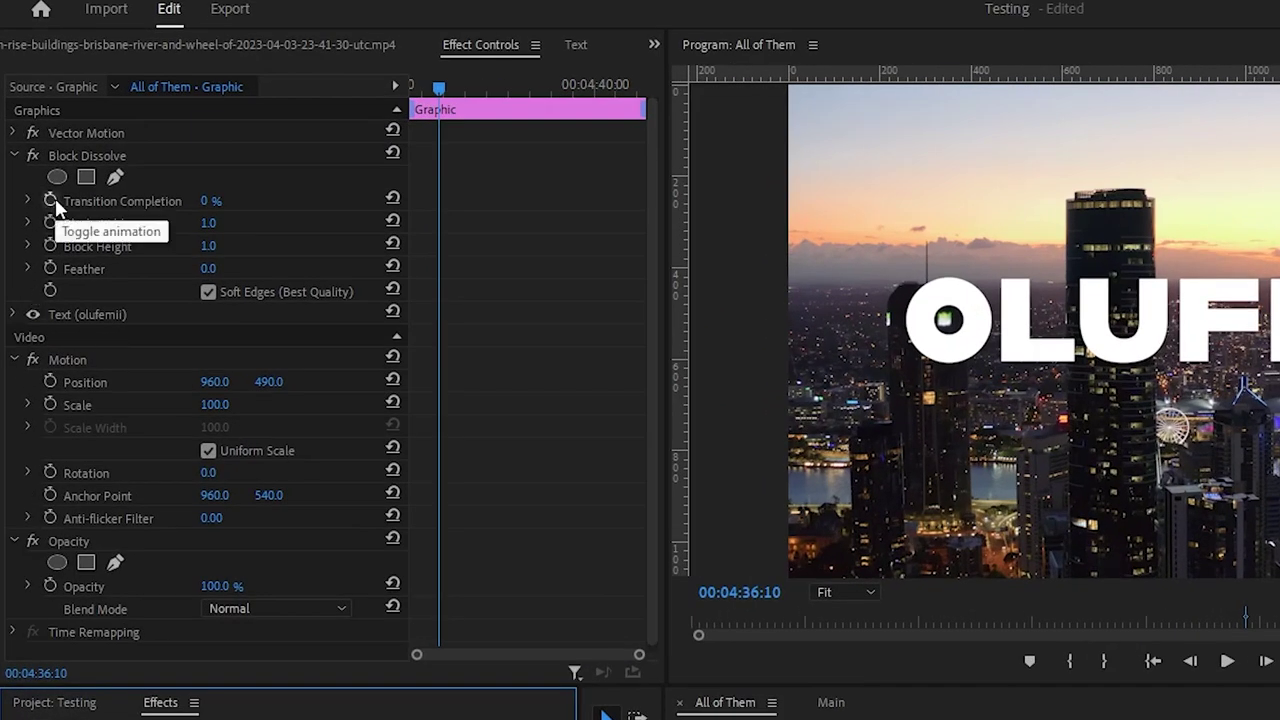
{"action": "left_click", "coordinate": [51, 201]}
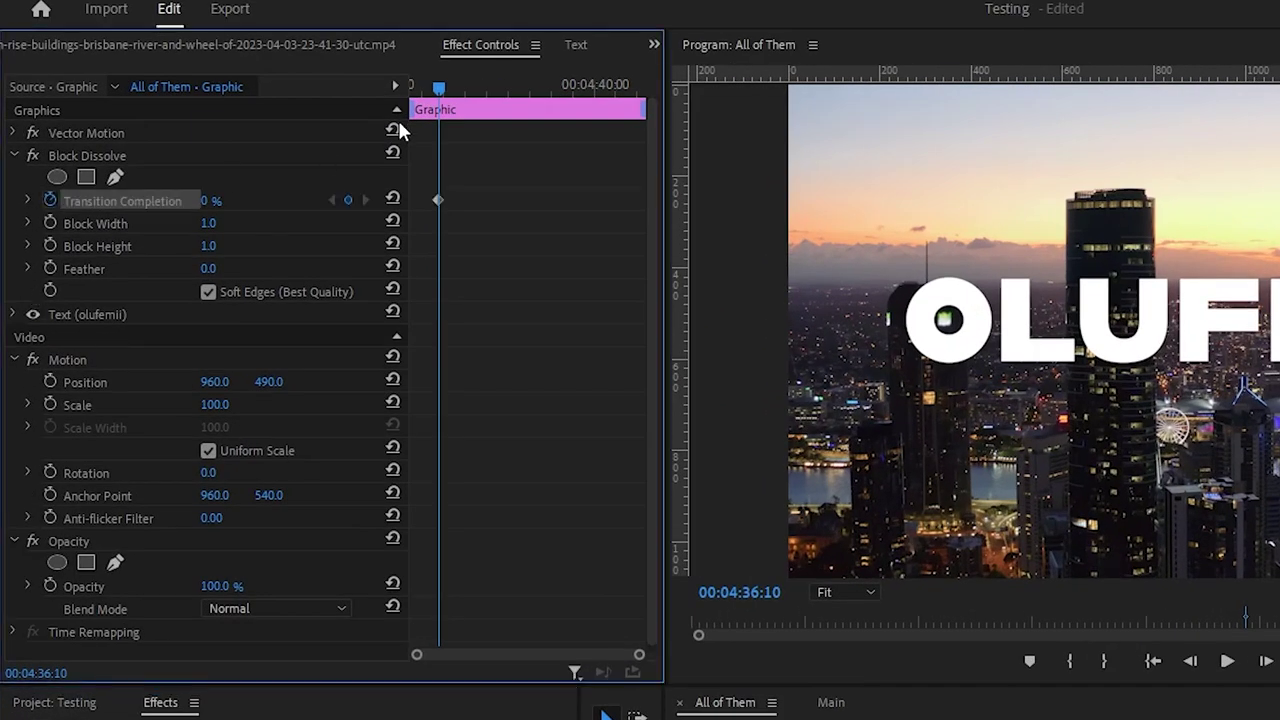
{"action": "left_click_drag", "start_coordinate": [434, 94], "coordinate": [428, 92]}
{"action": "left_click", "coordinate": [349, 199]}
{"action": "left_click", "coordinate": [208, 200]}
{"action": "type", "text": "9"}
{"action": "key", "text": "Return"}
{"action": "type", "text": "100"}
{"action": "key", "text": "Return"}
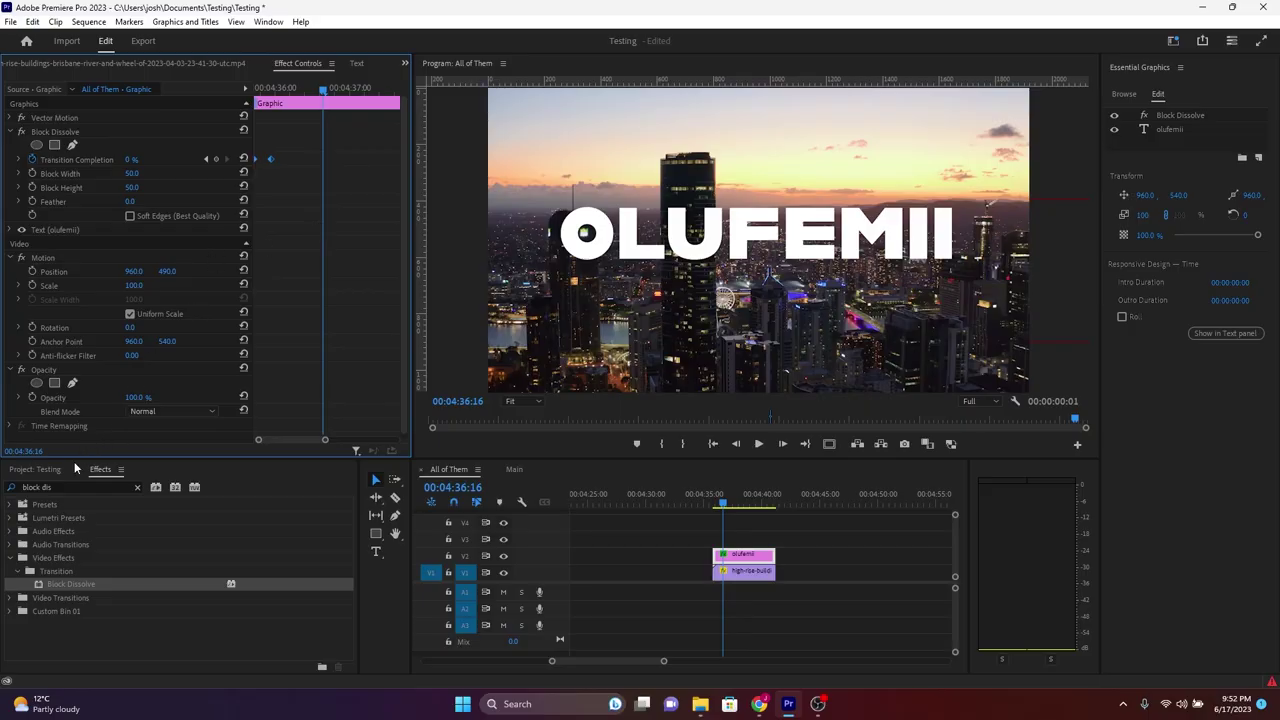
Search for chroma and drag VR Chromatic Aberrations toward the title.
{"action": "left_click", "coordinate": [66, 473]}
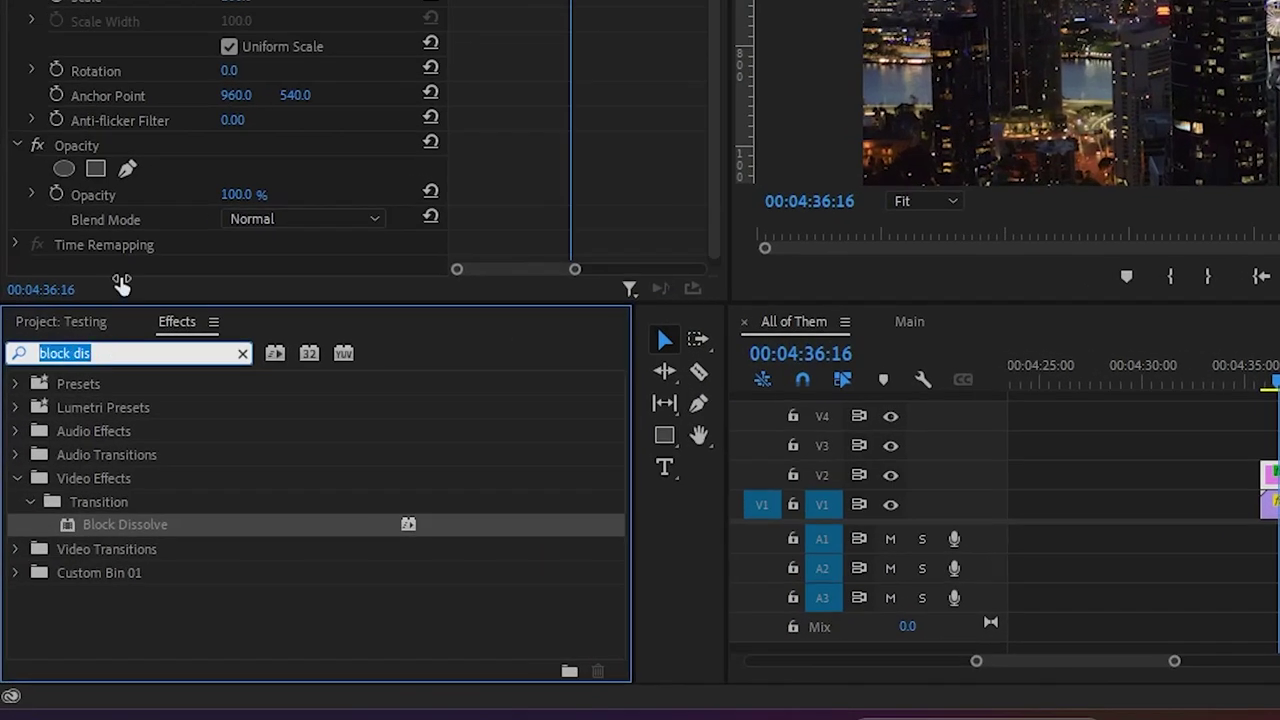
{"action": "type", "text": "chro"}
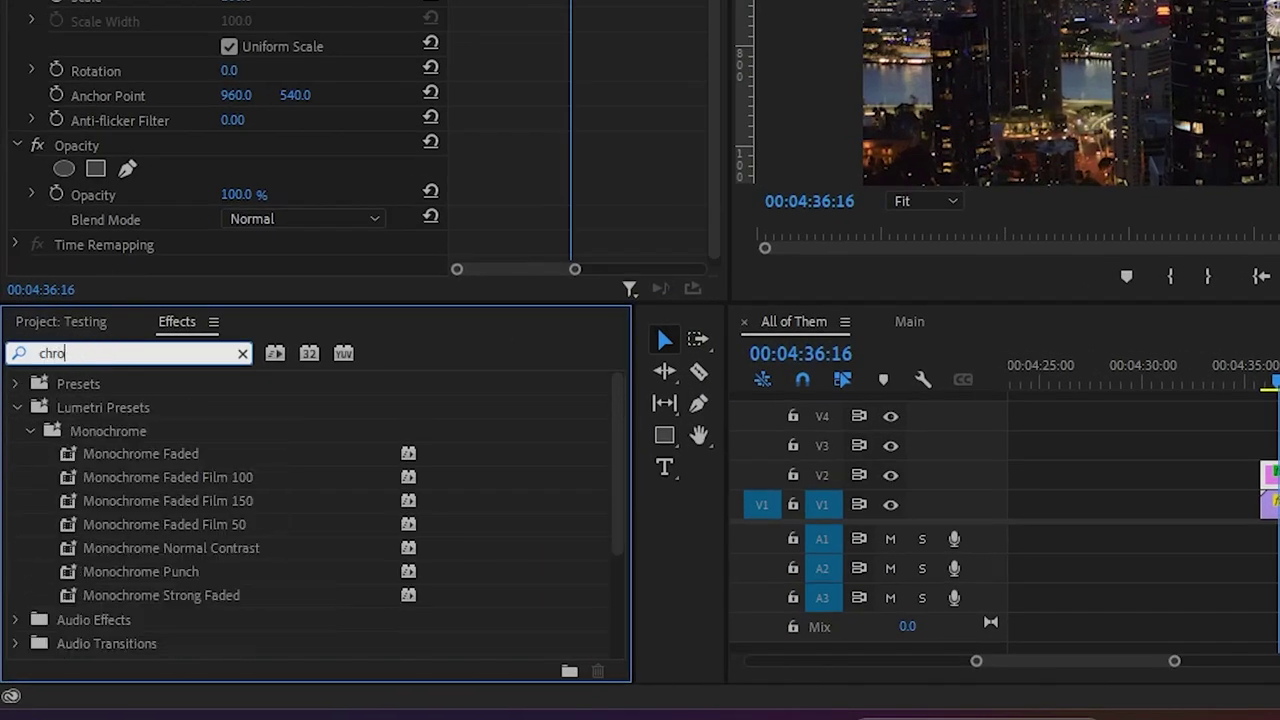
{"action": "type", "text": "ma"}
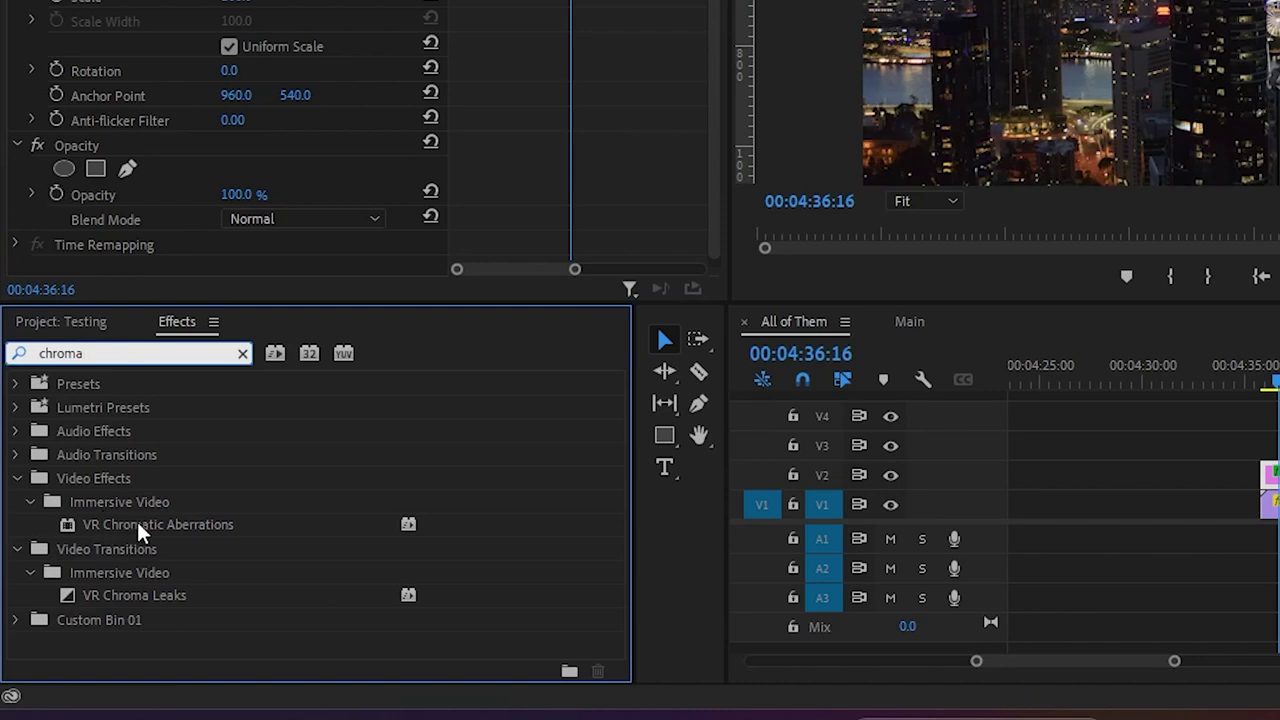
{"action": "left_click_drag", "start_coordinate": [129, 527], "coordinate": [1279, 466]}
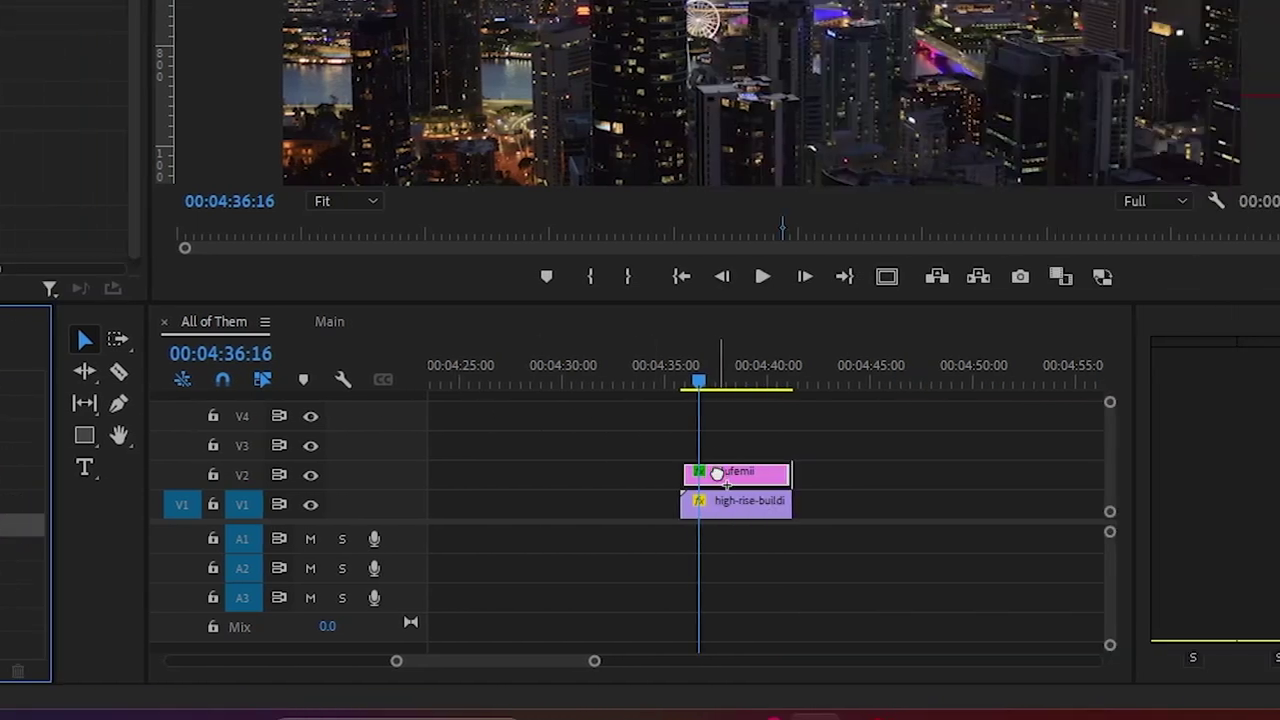
Apply VR Chromatic Aberrations and keyframe Red, Green, Blue aberrations at -10, 0, 10.
{"action": "left_click_drag", "start_coordinate": [717, 473], "coordinate": [720, 476]}
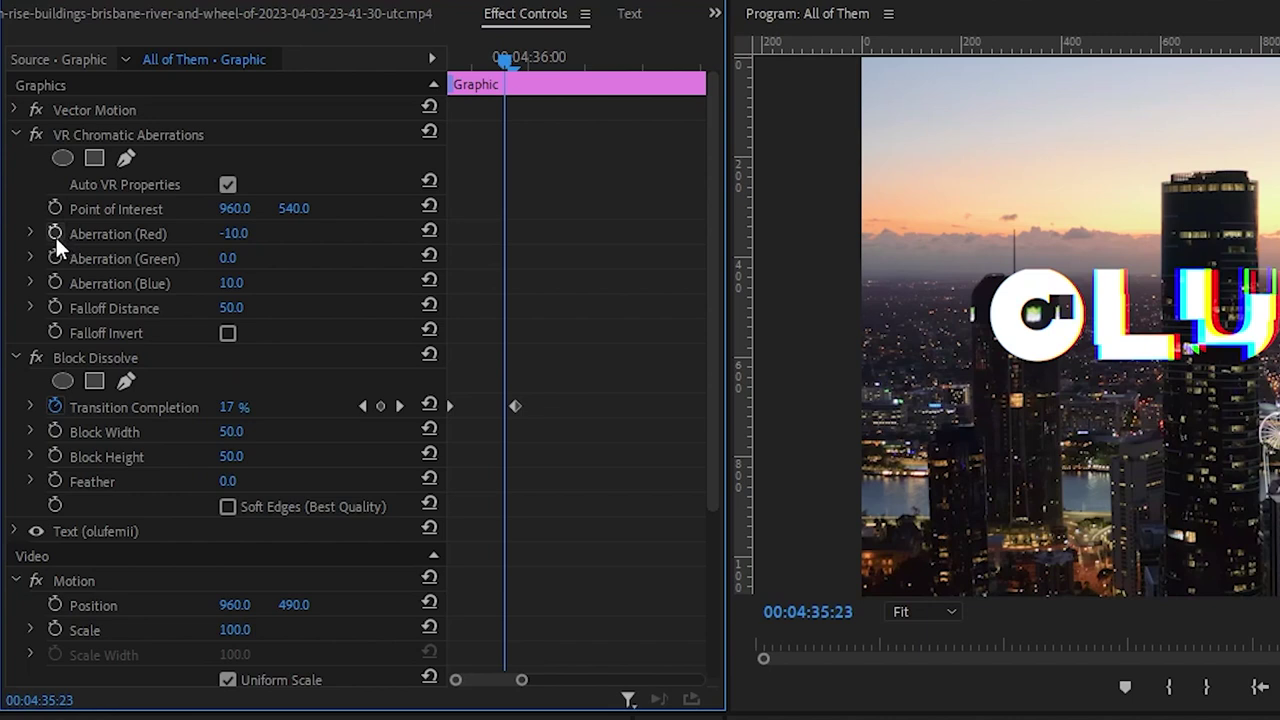
{"action": "left_click", "coordinate": [54, 233]}
{"action": "left_click", "coordinate": [54, 258]}
{"action": "left_click", "coordinate": [54, 283]}
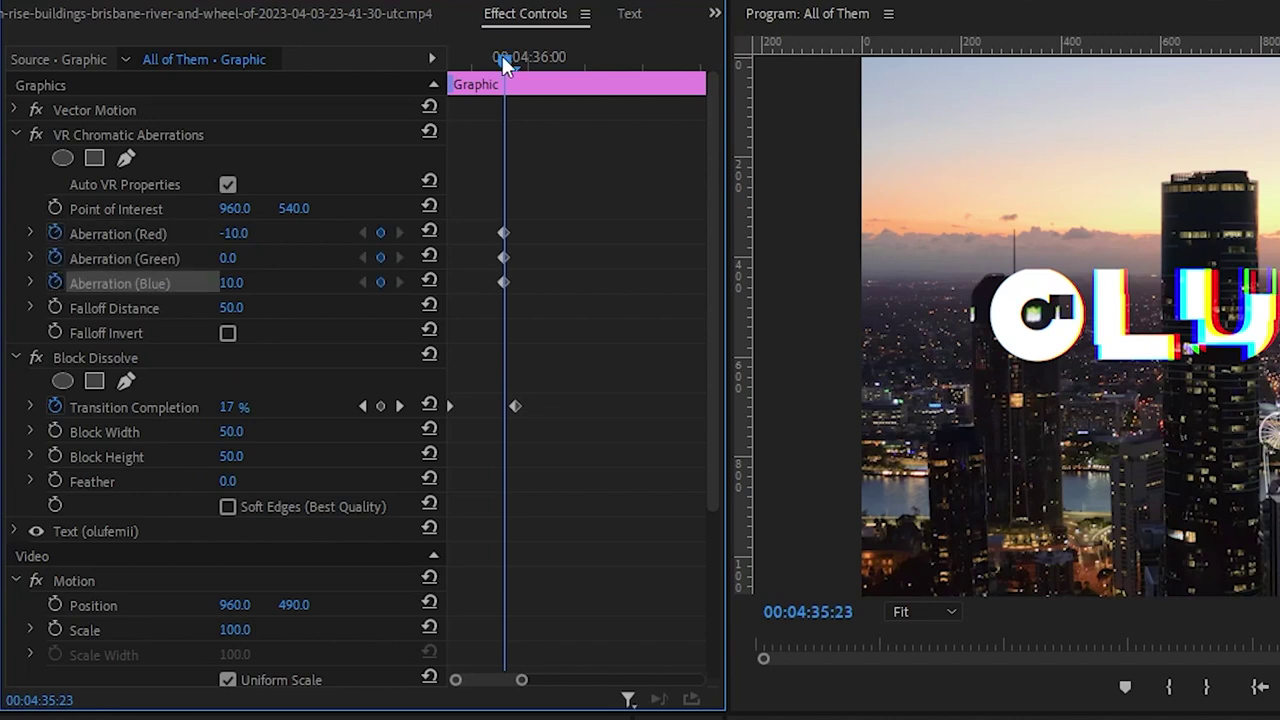
Add aberration keyframes one frame away set to 0, then scrub to check the split.
{"action": "left_click_drag", "start_coordinate": [502, 56], "coordinate": [493, 56]}
{"action": "left_click", "coordinate": [380, 233]}
{"action": "left_click", "coordinate": [380, 258]}
{"action": "left_click", "coordinate": [380, 282]}
{"action": "left_click", "coordinate": [399, 282]}
{"action": "left_click", "coordinate": [243, 282]}
{"action": "key", "text": "shift+Tab"}
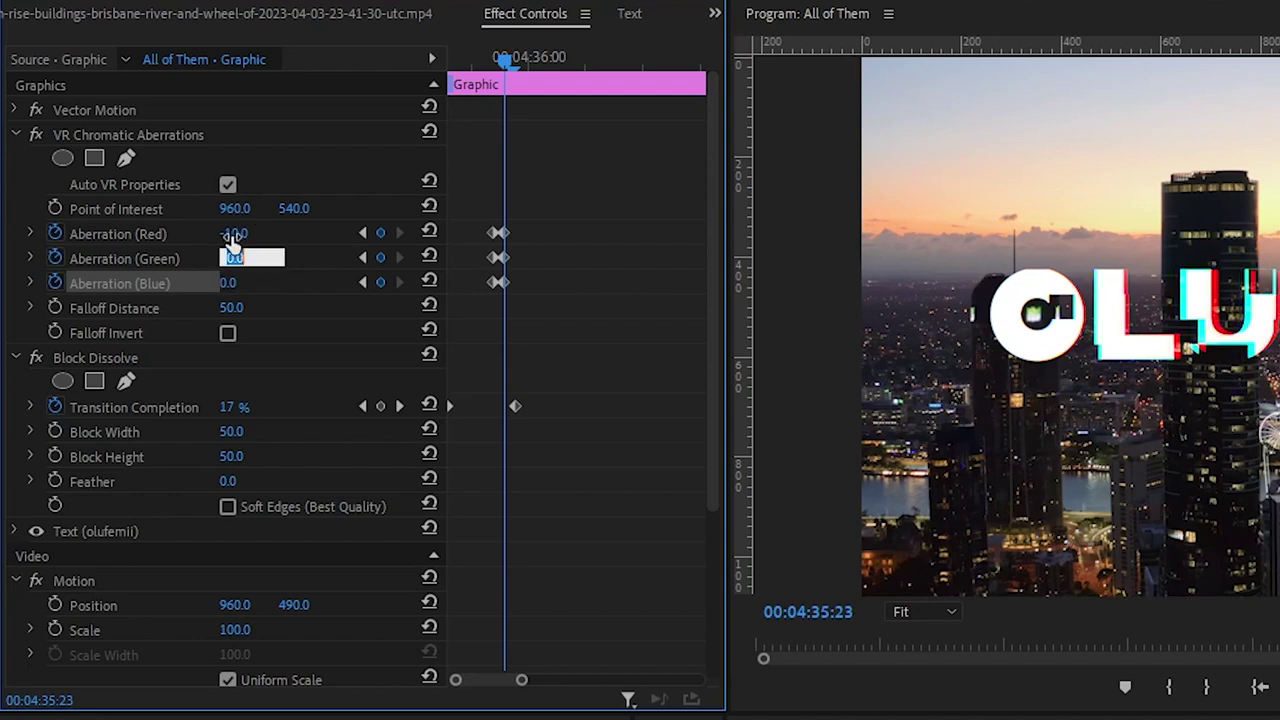
{"action": "type", "text": "0"}
{"action": "key", "text": "Return"}
{"action": "left_click_drag", "start_coordinate": [510, 60], "coordinate": [424, 82]}
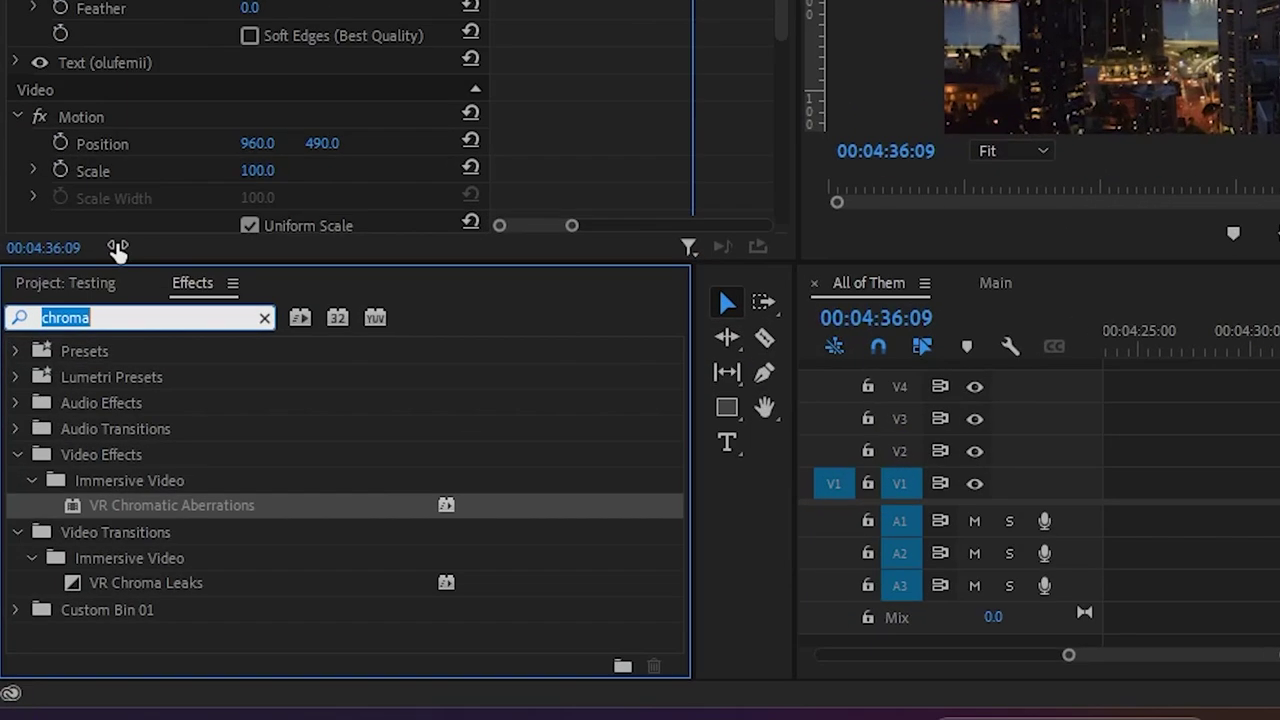
Apply VR Digital Glitch to the title, keyframing Master Amplitude from 100 down to 4.
{"action": "type", "text": "vr digi"}
{"action": "left_click_drag", "start_coordinate": [122, 518], "coordinate": [1279, 448]}
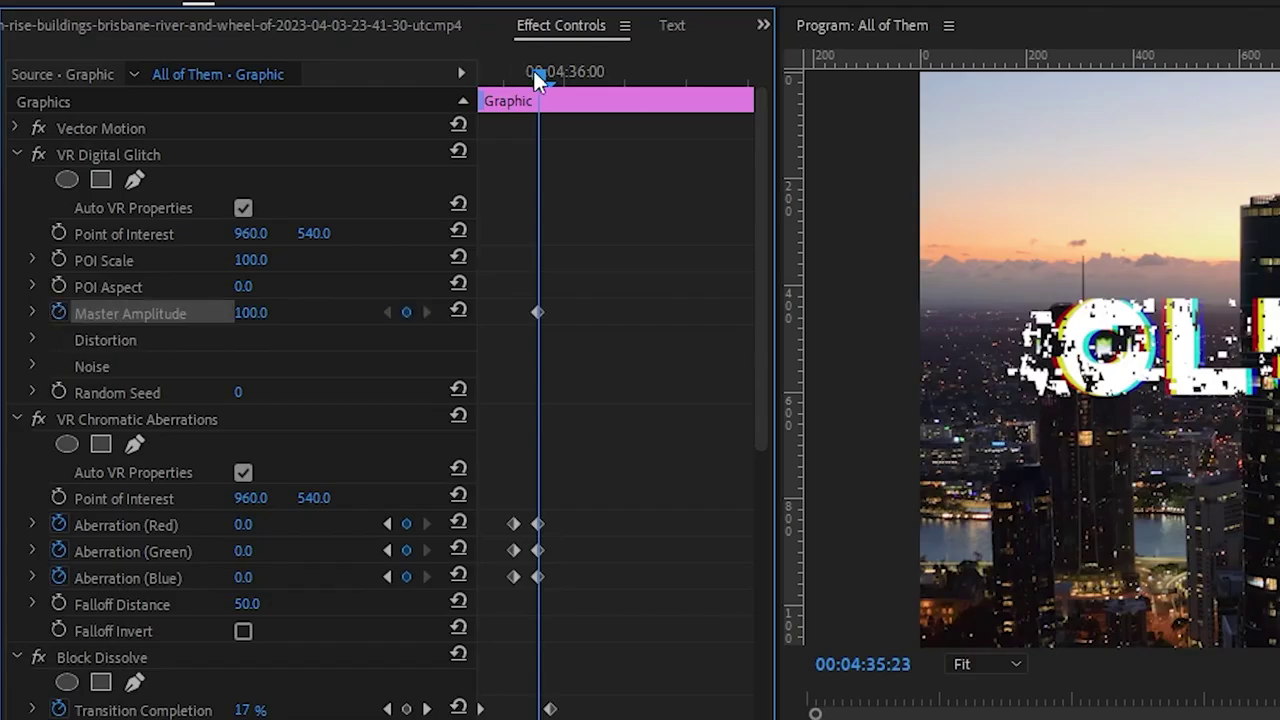
{"action": "key", "text": "Left"}
{"action": "left_click_drag", "start_coordinate": [527, 75], "coordinate": [513, 75]}
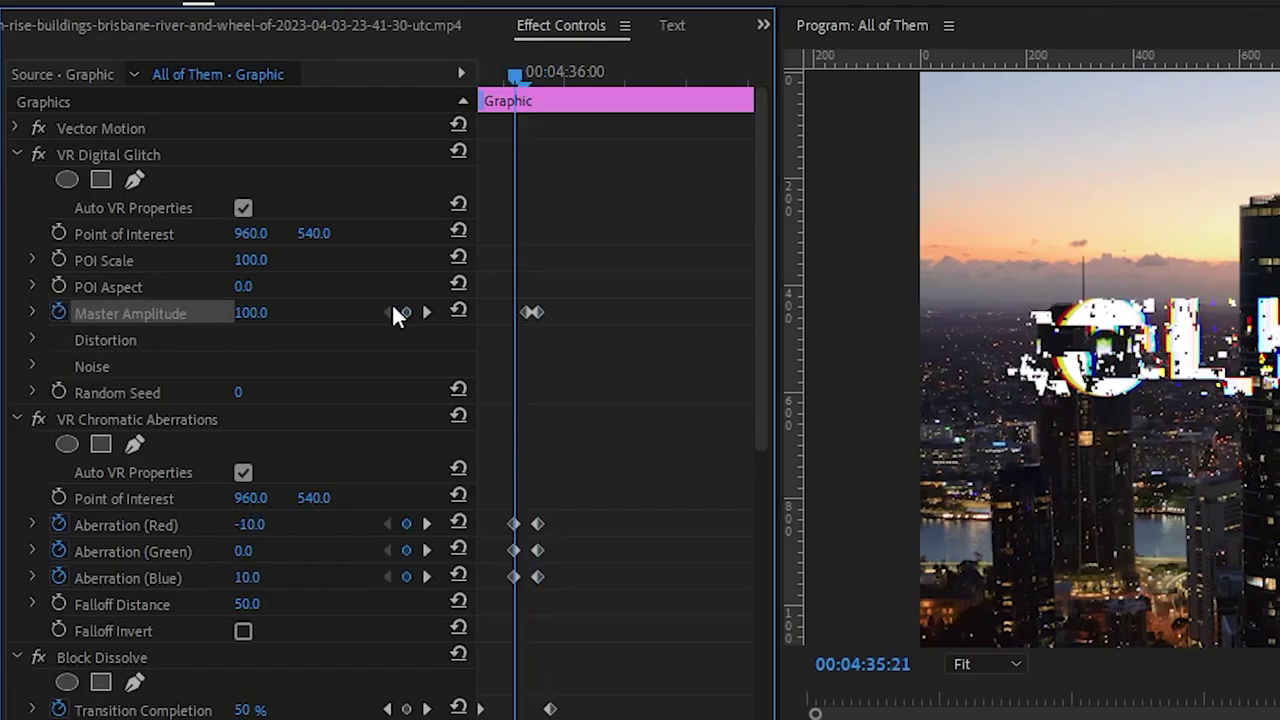
{"action": "left_click", "coordinate": [406, 312]}
{"action": "left_click_drag", "start_coordinate": [250, 312], "coordinate": [150, 312]}
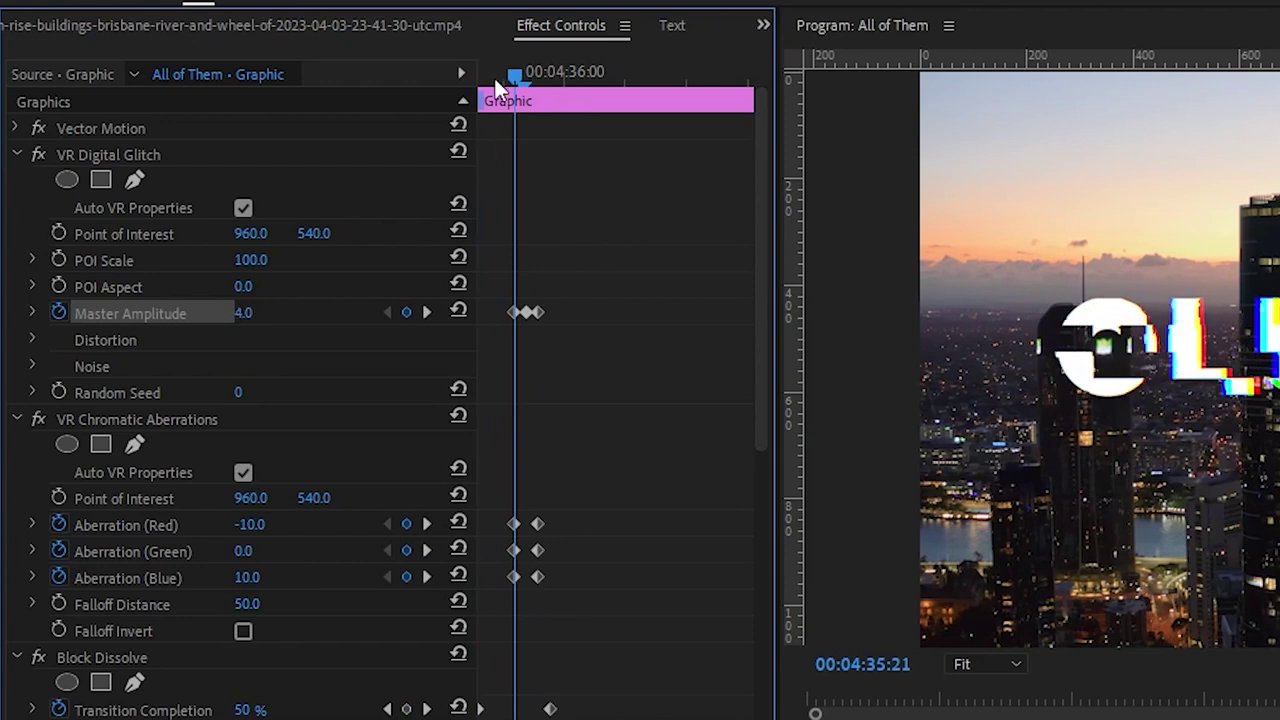
{"action": "mouse_move", "coordinate": [511, 80]}
{"action": "left_mouse_down"}
{"action": "mouse_move", "coordinate": [546, 82]}
{"action": "mouse_move", "coordinate": [518, 95]}
{"action": "left_mouse_up"}
Drag a Master Amplitude keyframe to retime the glitch burst.
{"action": "mouse_move", "coordinate": [516, 313]}
{"action": "left_mouse_down"}
{"action": "mouse_move", "coordinate": [472, 310]}
{"action": "mouse_move", "coordinate": [527, 312]}
{"action": "left_mouse_up"}
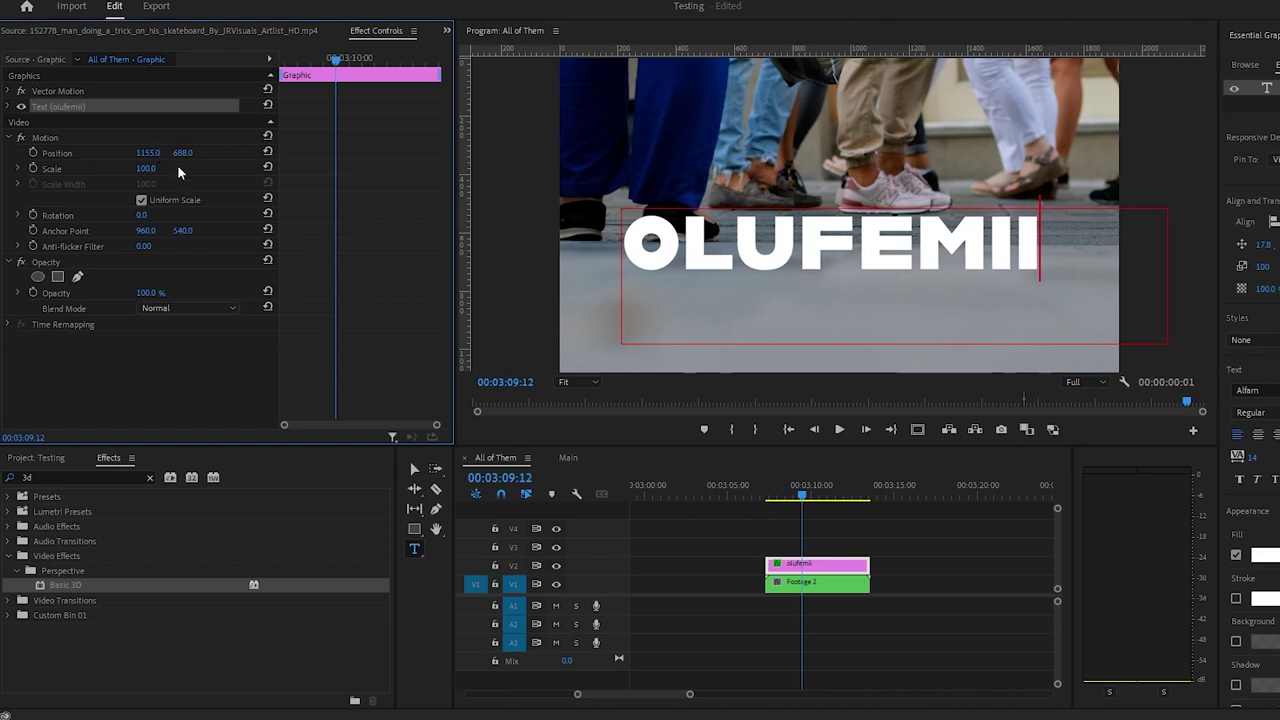
Nudge the title down, duplicate it onto V3, and lower the copy to Y 942.
{"action": "left_click_drag", "start_coordinate": [183, 152], "coordinate": [206, 152]}
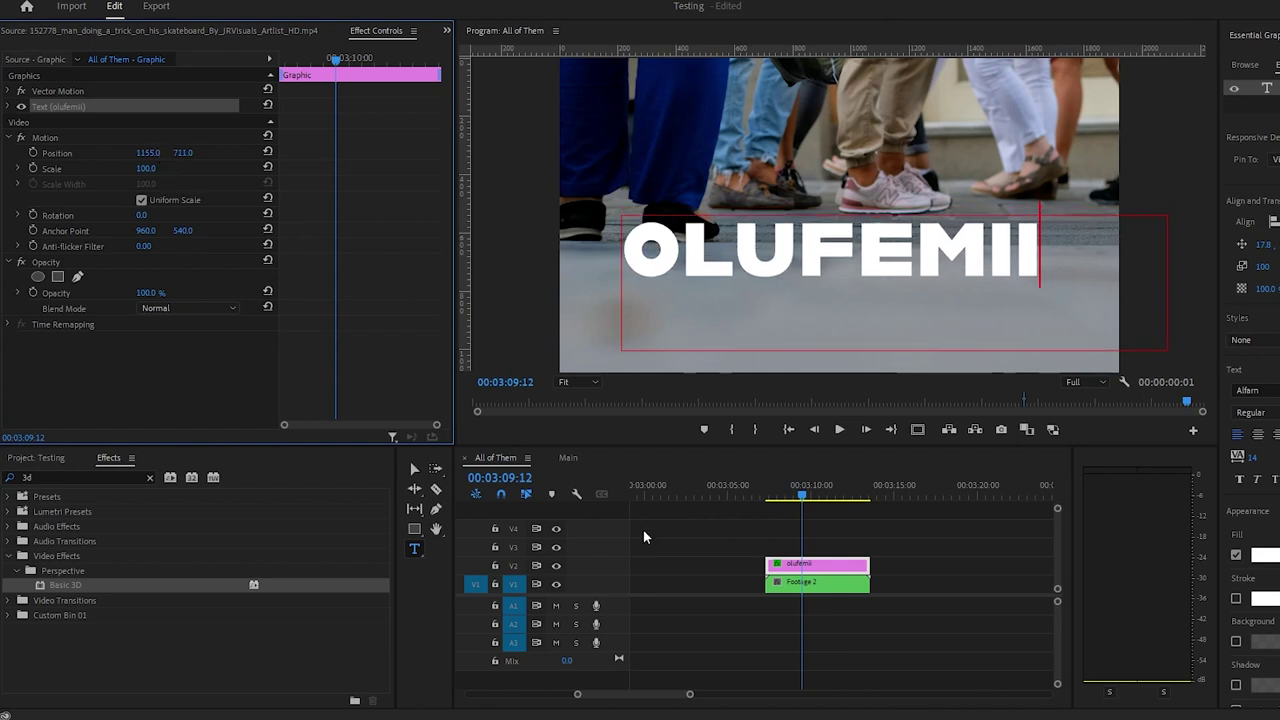
{"action": "left_click", "coordinate": [828, 553]}
{"action": "left_click", "coordinate": [826, 568]}
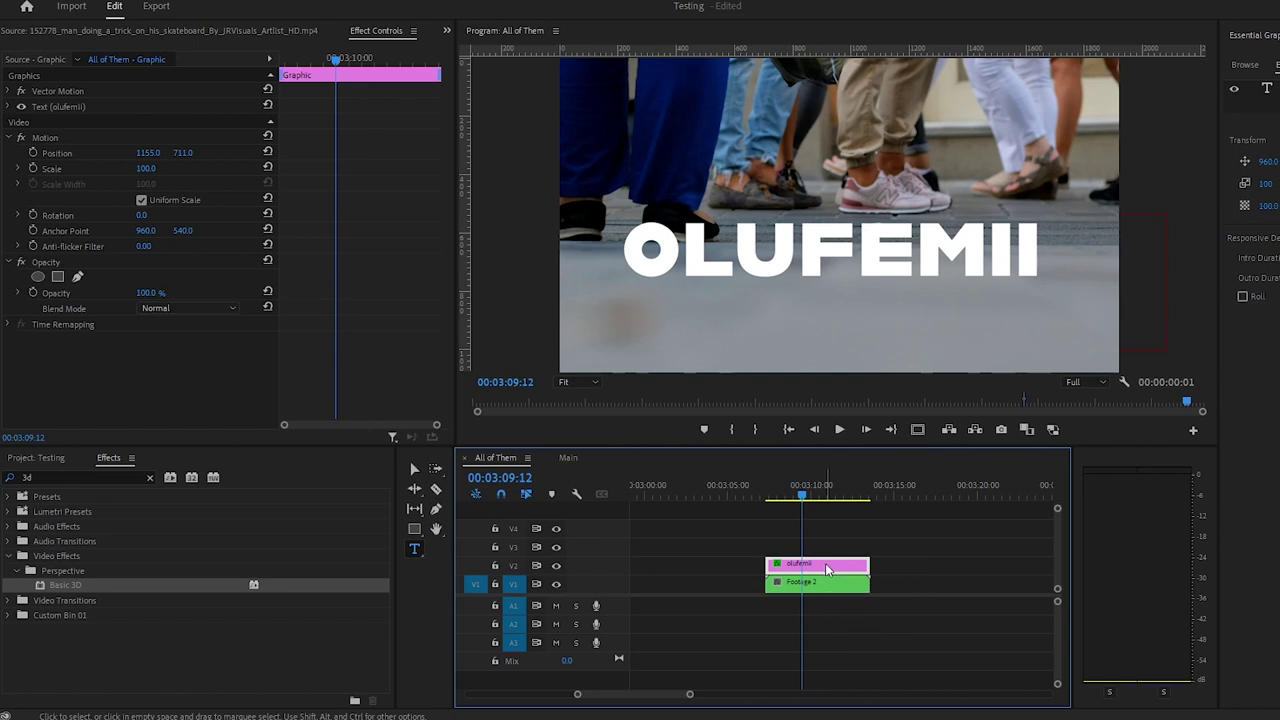
{"action": "left_click_drag", "start_coordinate": [826, 568], "coordinate": [826, 547]}
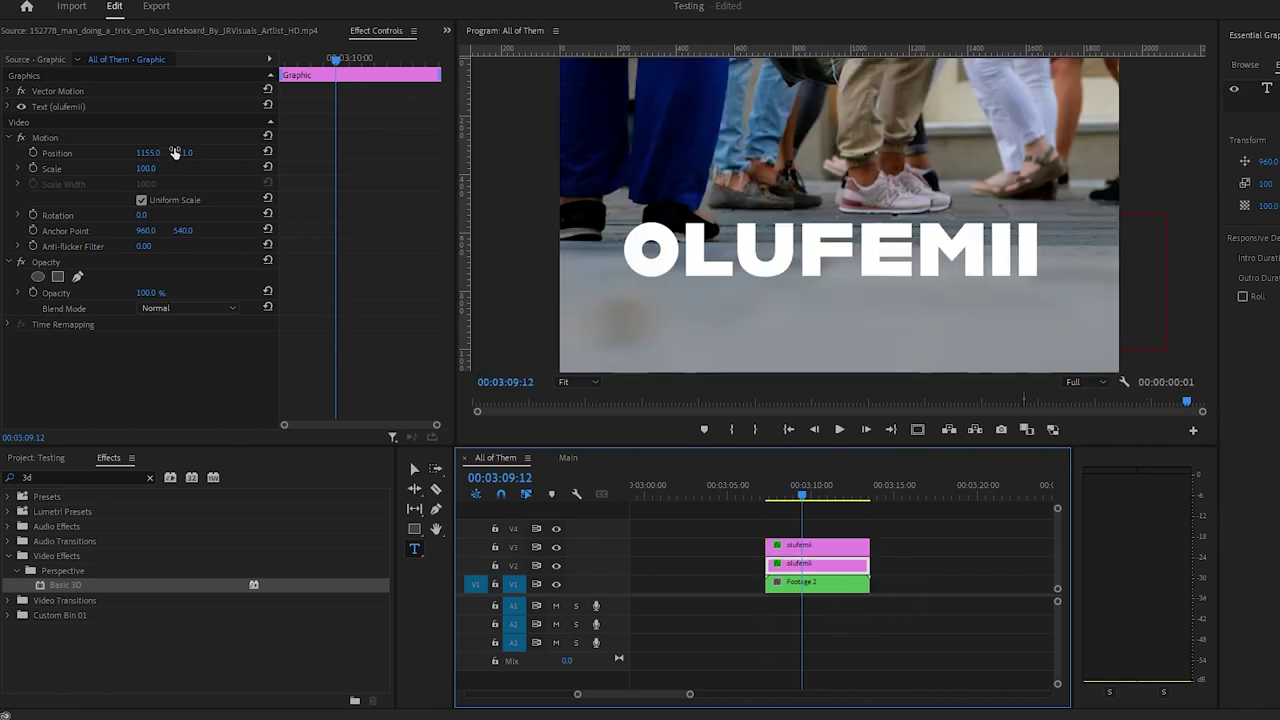
{"action": "left_click_drag", "start_coordinate": [183, 152], "coordinate": [265, 152]}
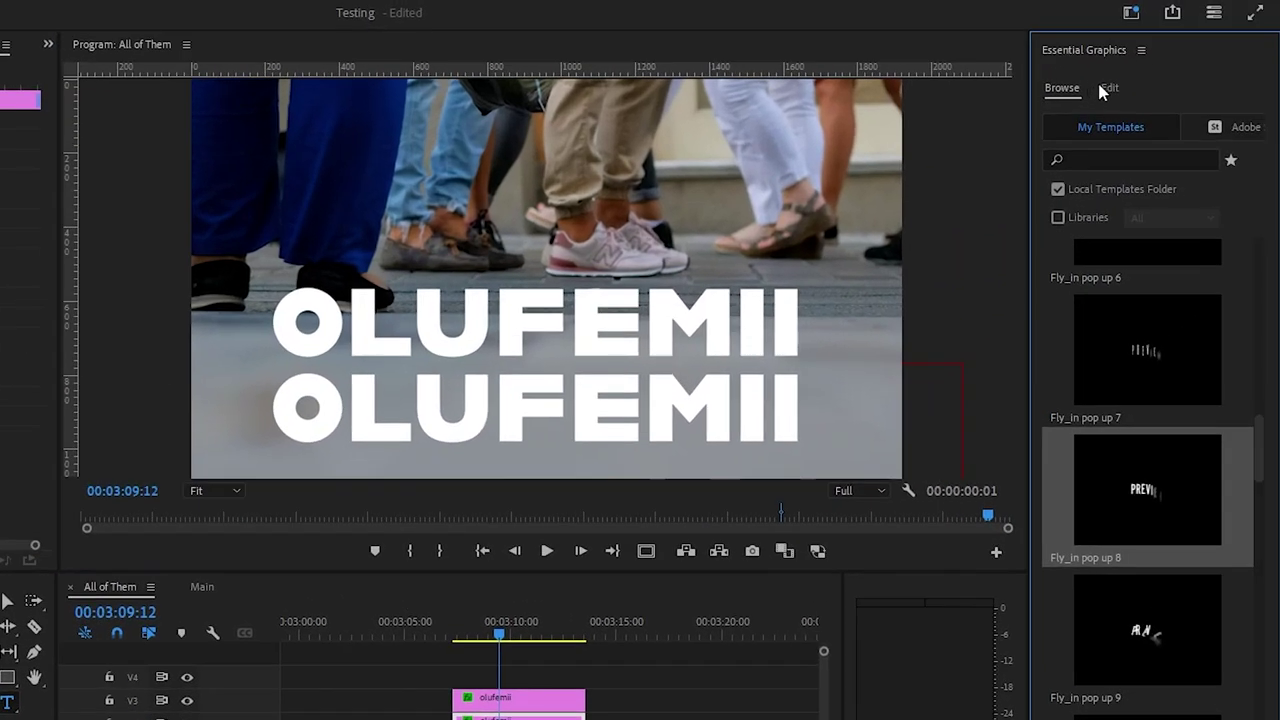
Change the olufemii text fill to black (000000).
{"action": "left_click", "coordinate": [1108, 88]}
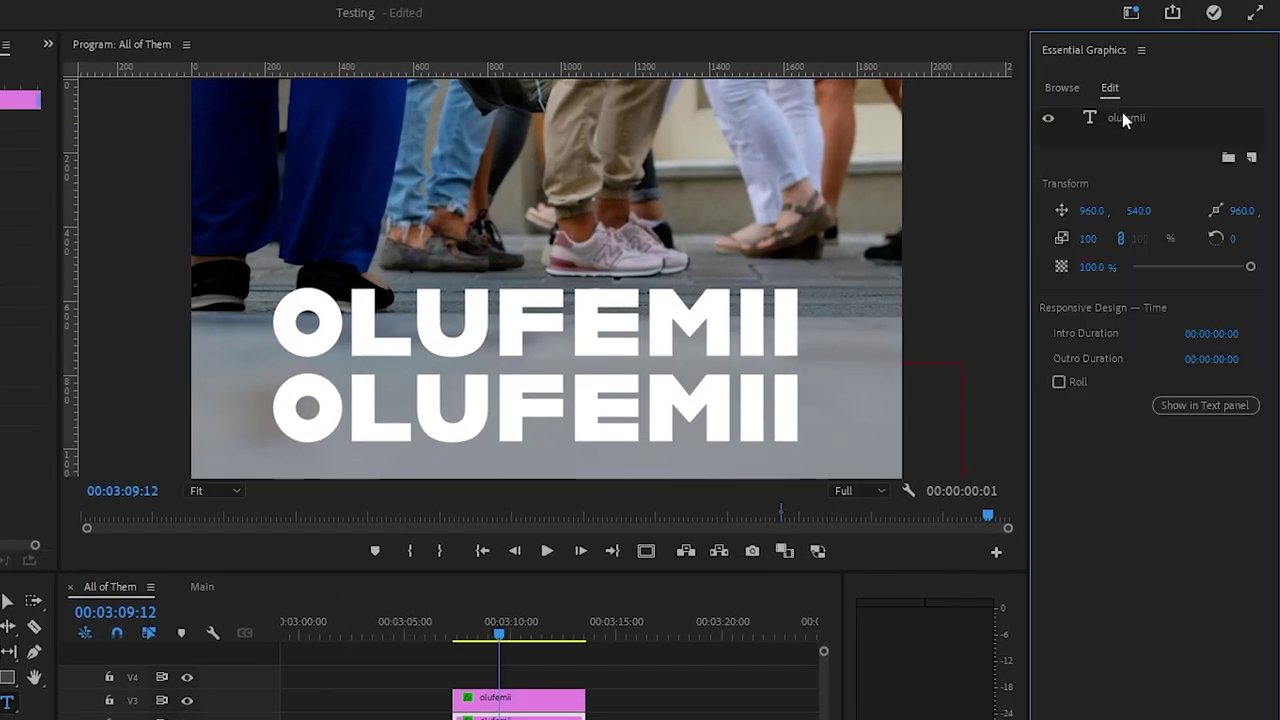
{"action": "left_click", "coordinate": [1122, 118]}
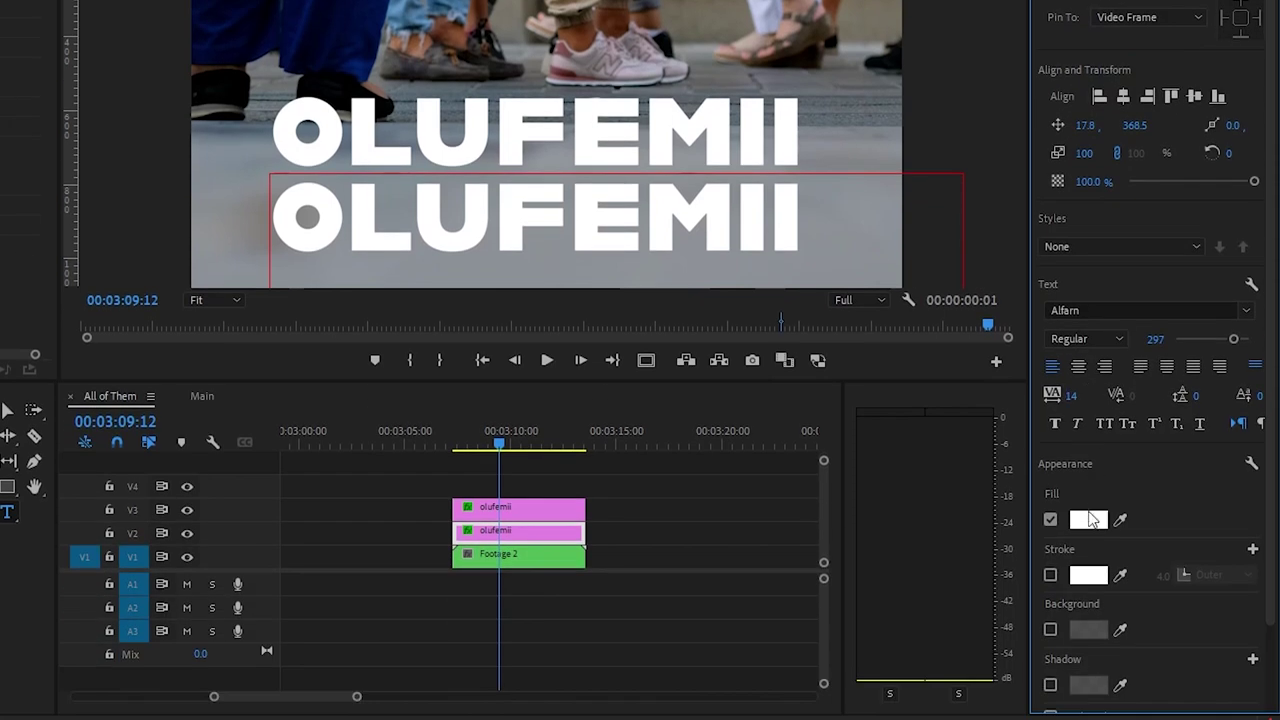
{"action": "left_click", "coordinate": [1088, 710]}
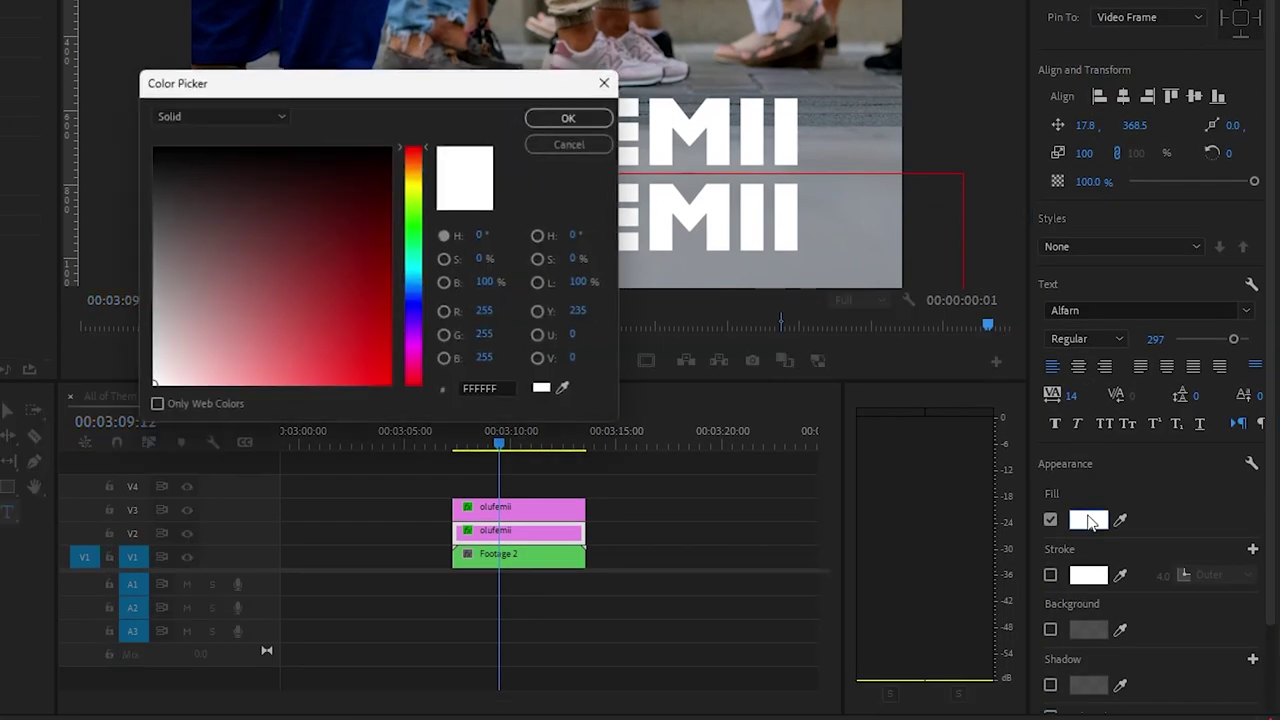
{"action": "left_click_drag", "start_coordinate": [223, 166], "coordinate": [438, 128]}
{"action": "left_click", "coordinate": [566, 122]}
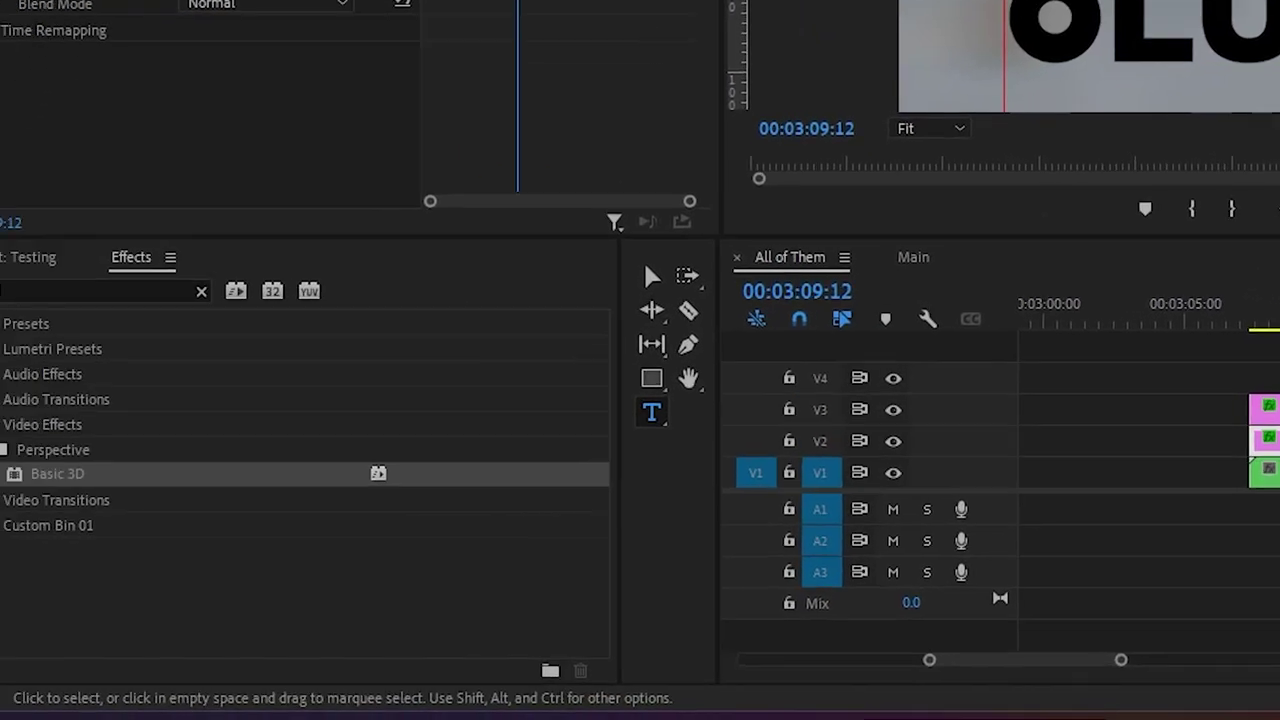
Apply Basic 3D to the black V2 olufemii copy and tilt it to -236°.
{"action": "left_click", "coordinate": [201, 290]}
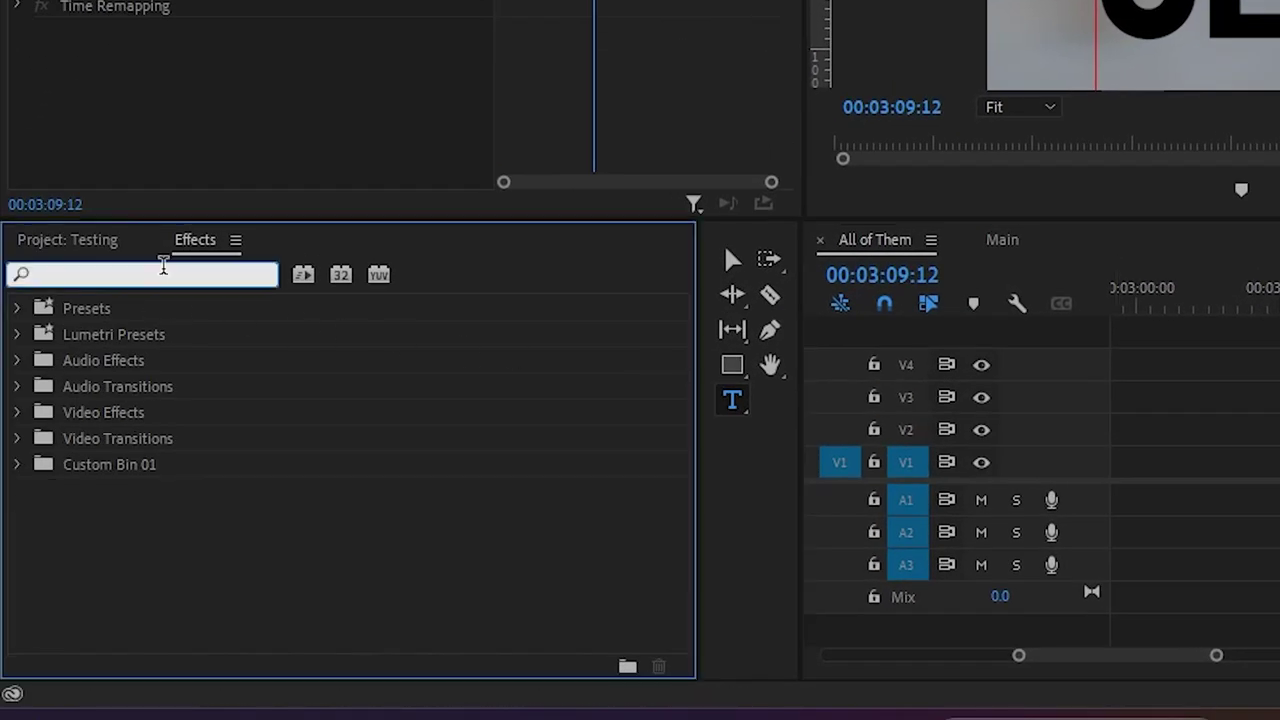
{"action": "type", "text": "3d"}
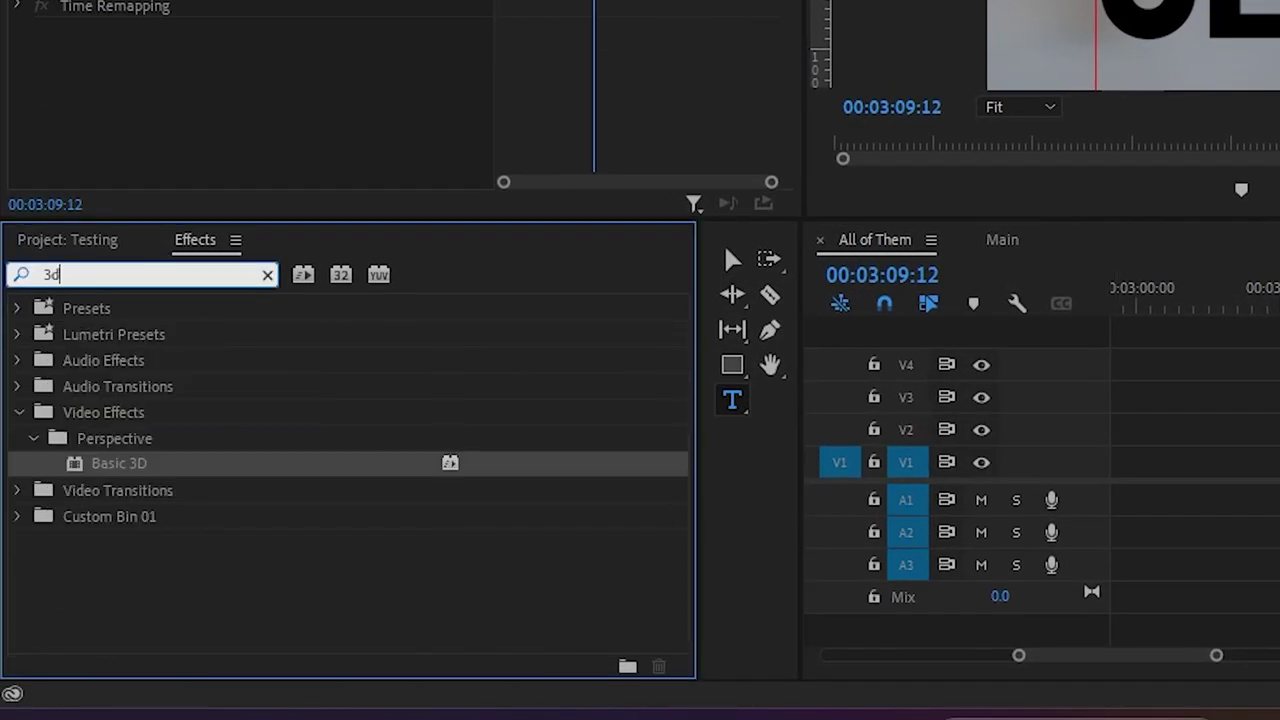
{"action": "left_click_drag", "start_coordinate": [118, 455], "coordinate": [1279, 430]}
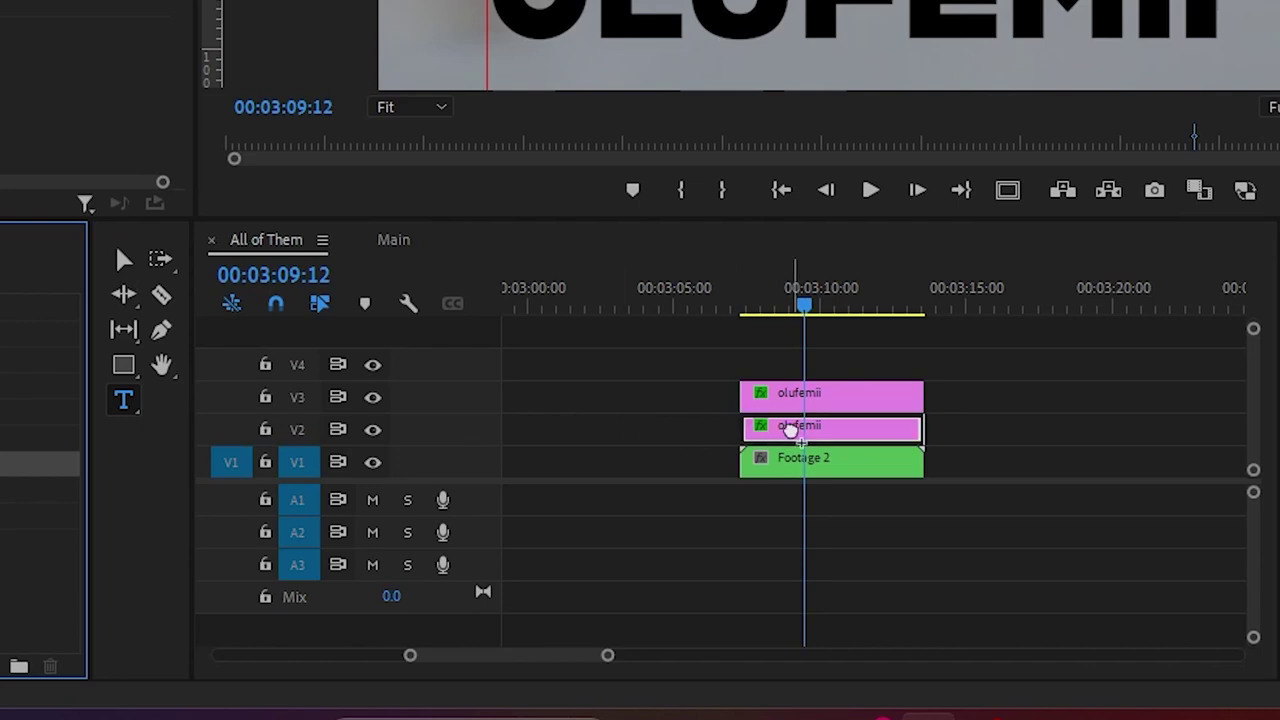
{"action": "left_click_drag", "start_coordinate": [790, 430], "coordinate": [792, 432]}
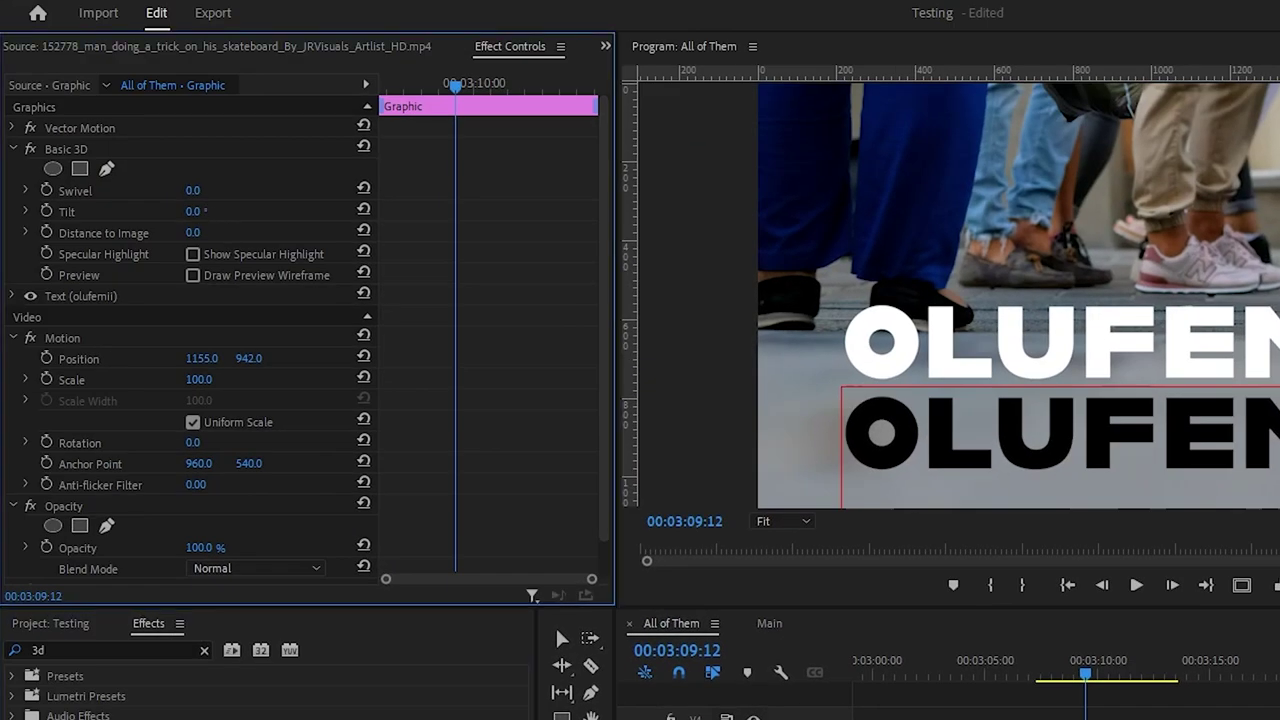
{"action": "left_click_drag", "start_coordinate": [193, 211], "coordinate": [76, 211]}
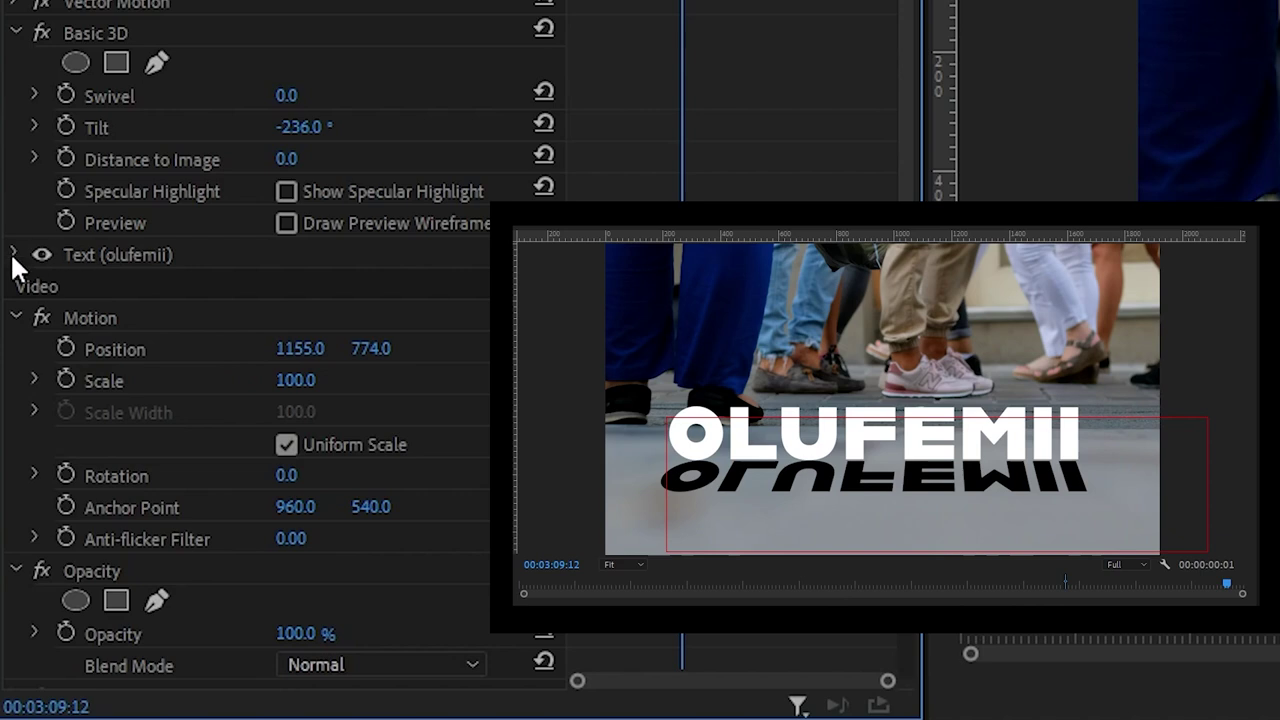
{"action": "left_click", "coordinate": [13, 255]}
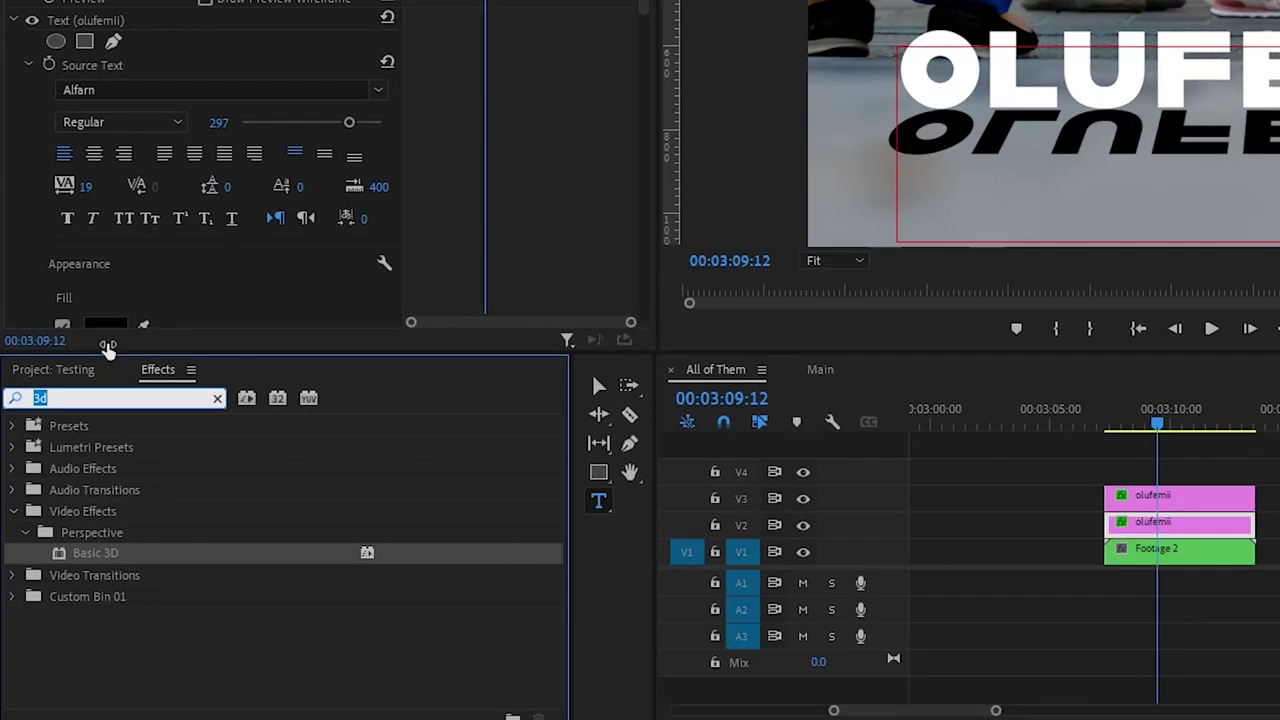
Apply Camera Blur to the V2 shadow clip with Percent Blur set to 5.
{"action": "type", "text": "blur"}
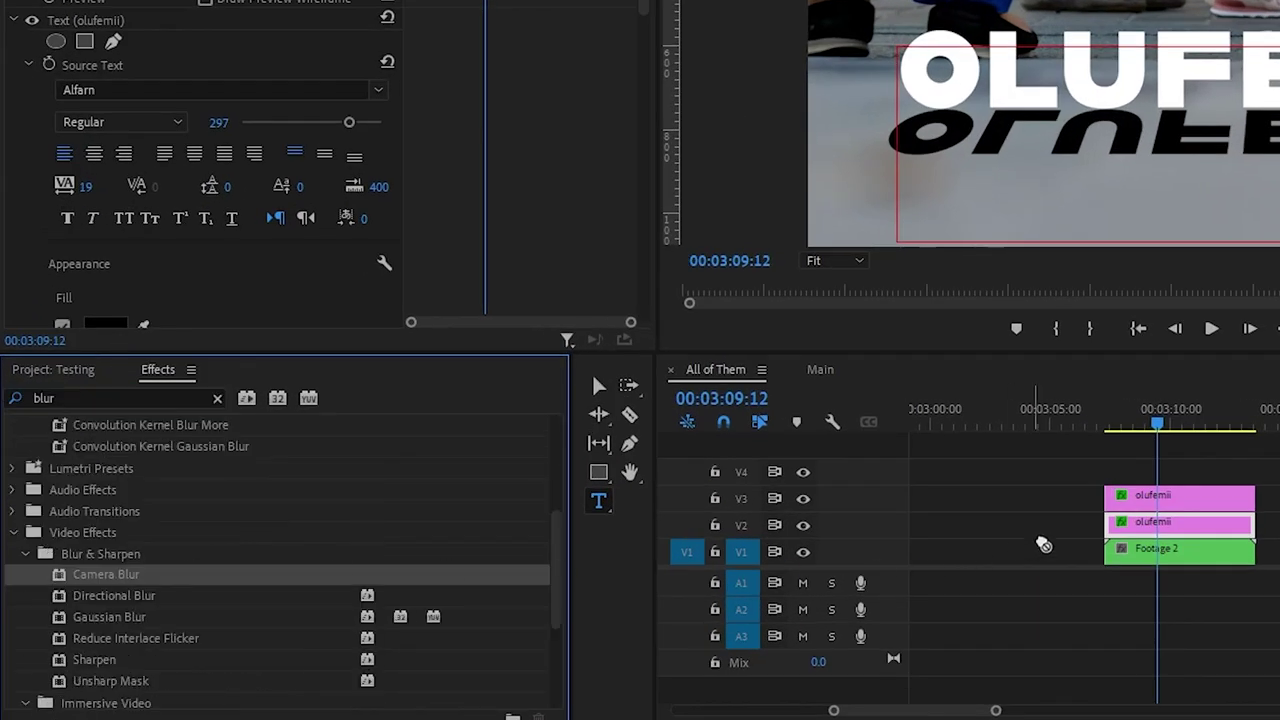
{"action": "left_click_drag", "start_coordinate": [1158, 530], "coordinate": [1158, 530]}
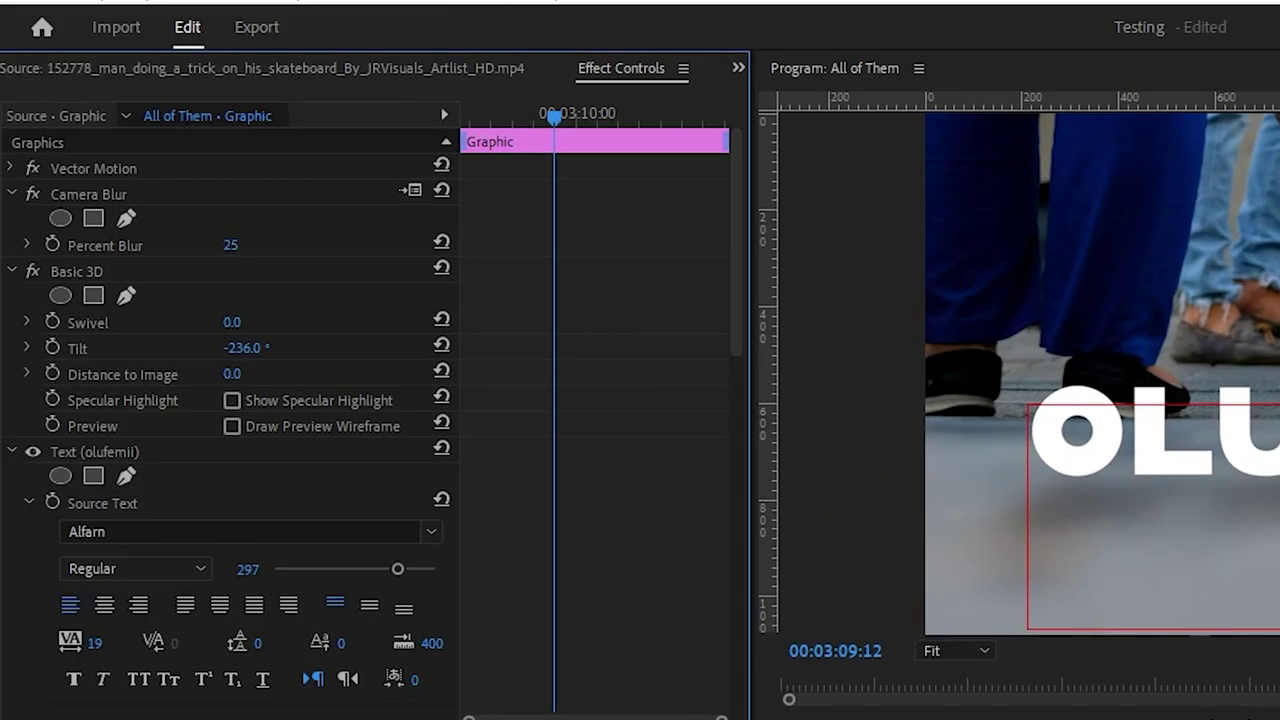
{"action": "left_click", "coordinate": [258, 240]}
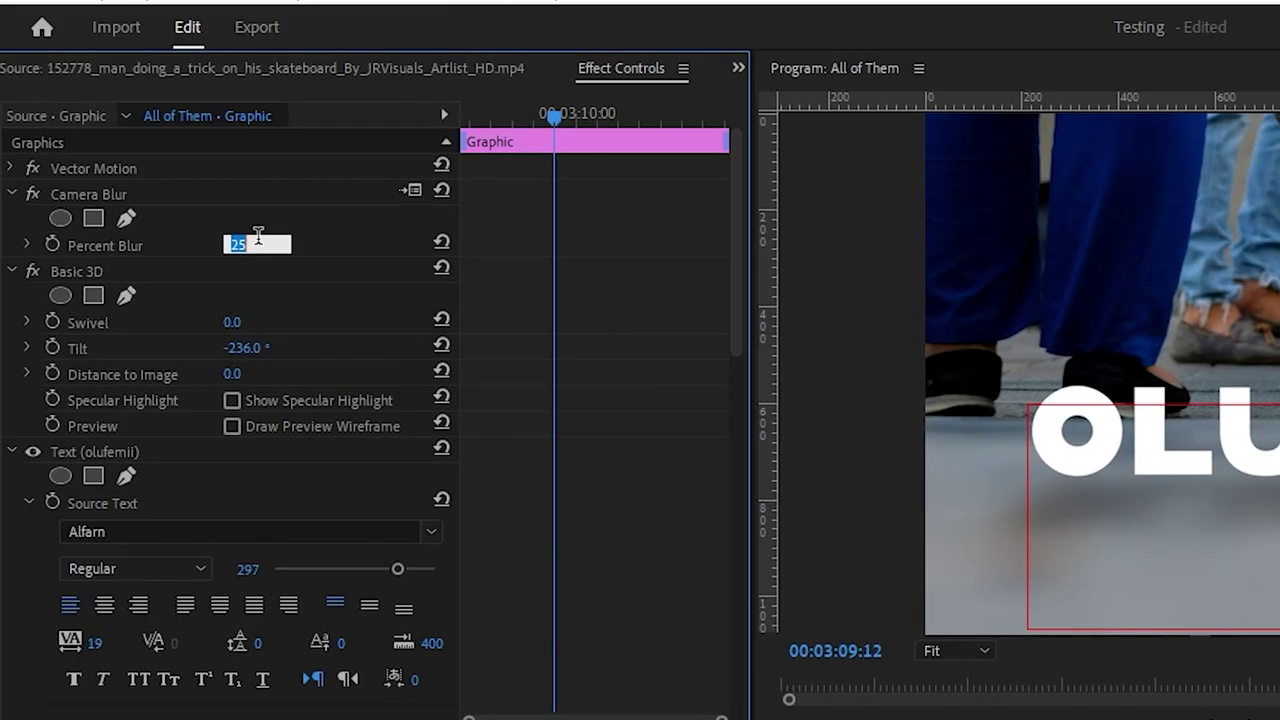
{"action": "type", "text": "5"}
{"action": "key", "text": "Return"}
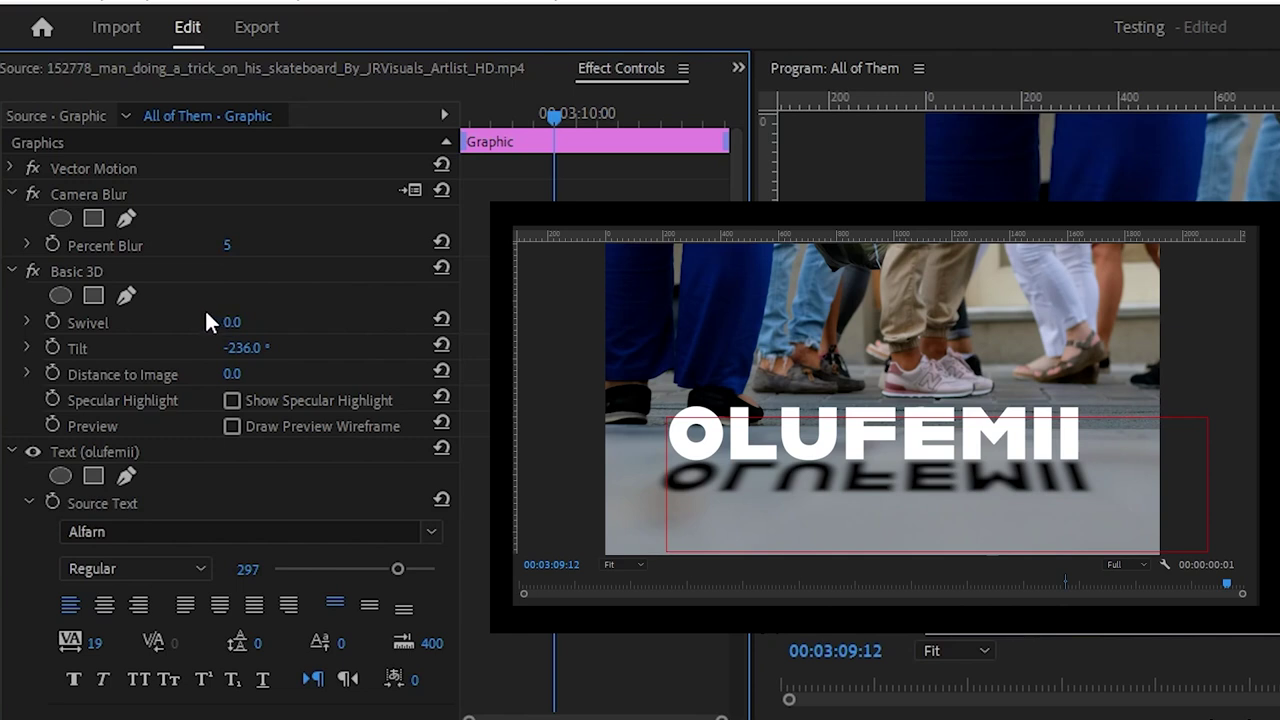
Tilt the reflection to -248°, fade it to about 35% opacity, and nudge it upward.
{"action": "mouse_move", "coordinate": [246, 347]}
{"action": "left_mouse_down"}
{"action": "mouse_move", "coordinate": [200, 347]}
{"action": "mouse_move", "coordinate": [246, 347]}
{"action": "left_mouse_up"}
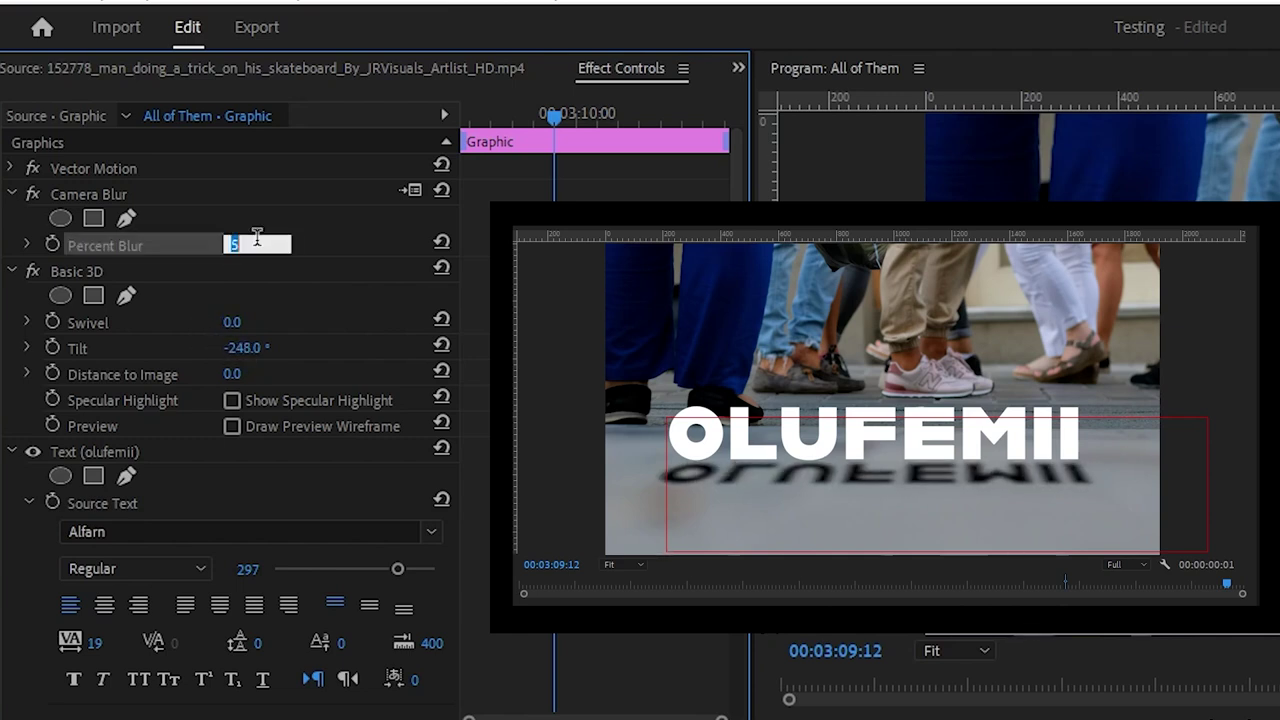
{"action": "key", "text": "Return"}
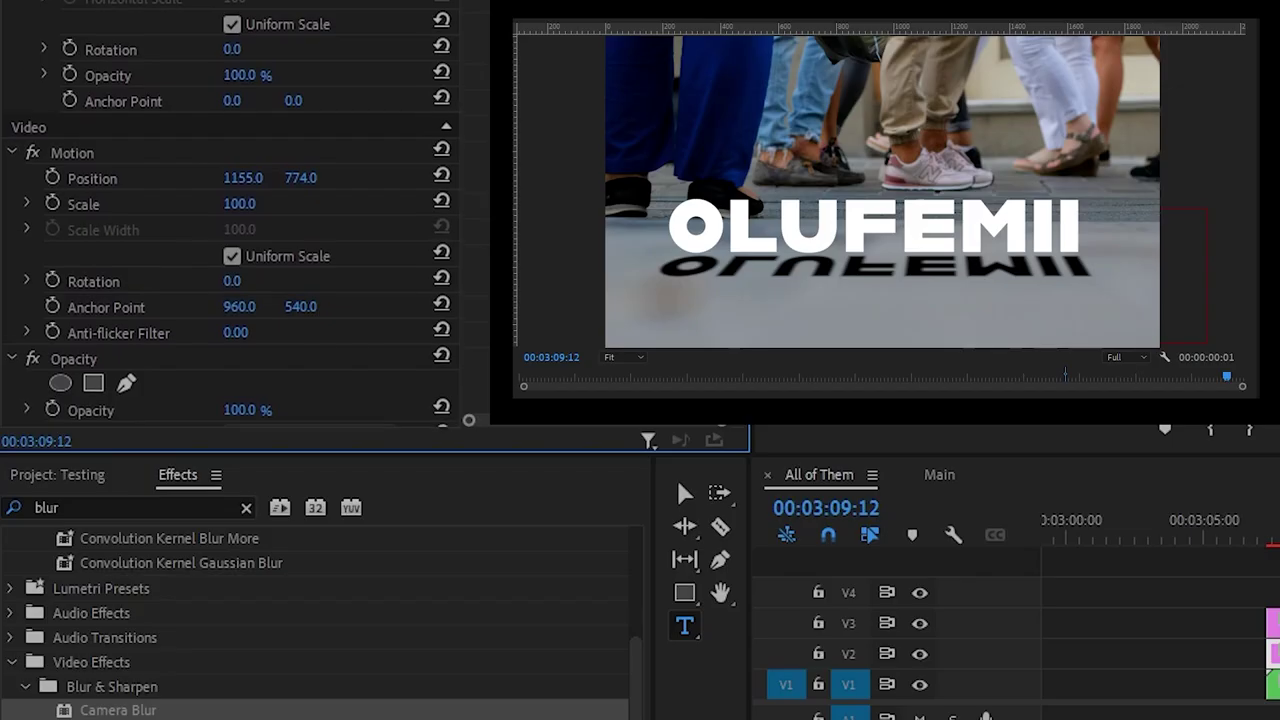
{"action": "scroll", "coordinate": [240, 350], "scroll_direction": "down", "scroll_amount": 3}
{"action": "left_click_drag", "start_coordinate": [240, 350], "coordinate": [180, 350]}
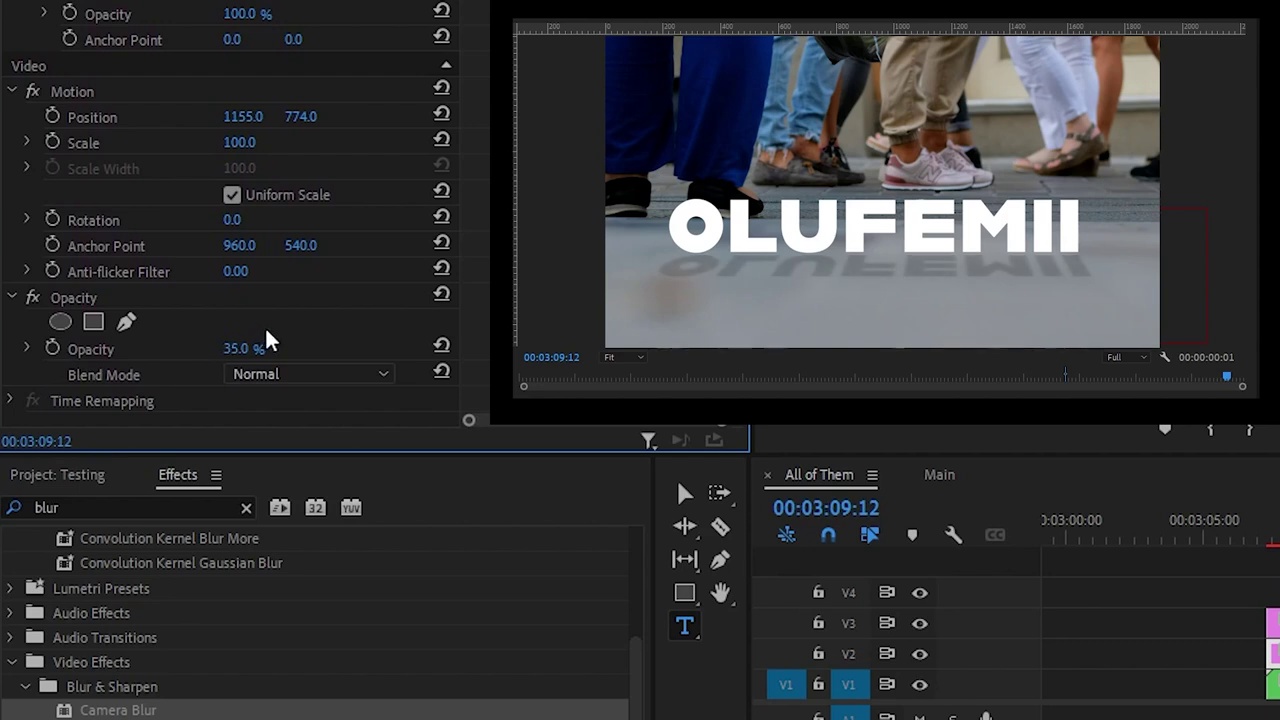
{"action": "key", "text": "Up"}
{"action": "key", "text": "Up"}
{"action": "key", "text": "Up"}
{"action": "key", "text": "Up"}
{"action": "key", "text": "Up"}
{"action": "key", "text": "Up"}
{"action": "key", "text": "Up"}
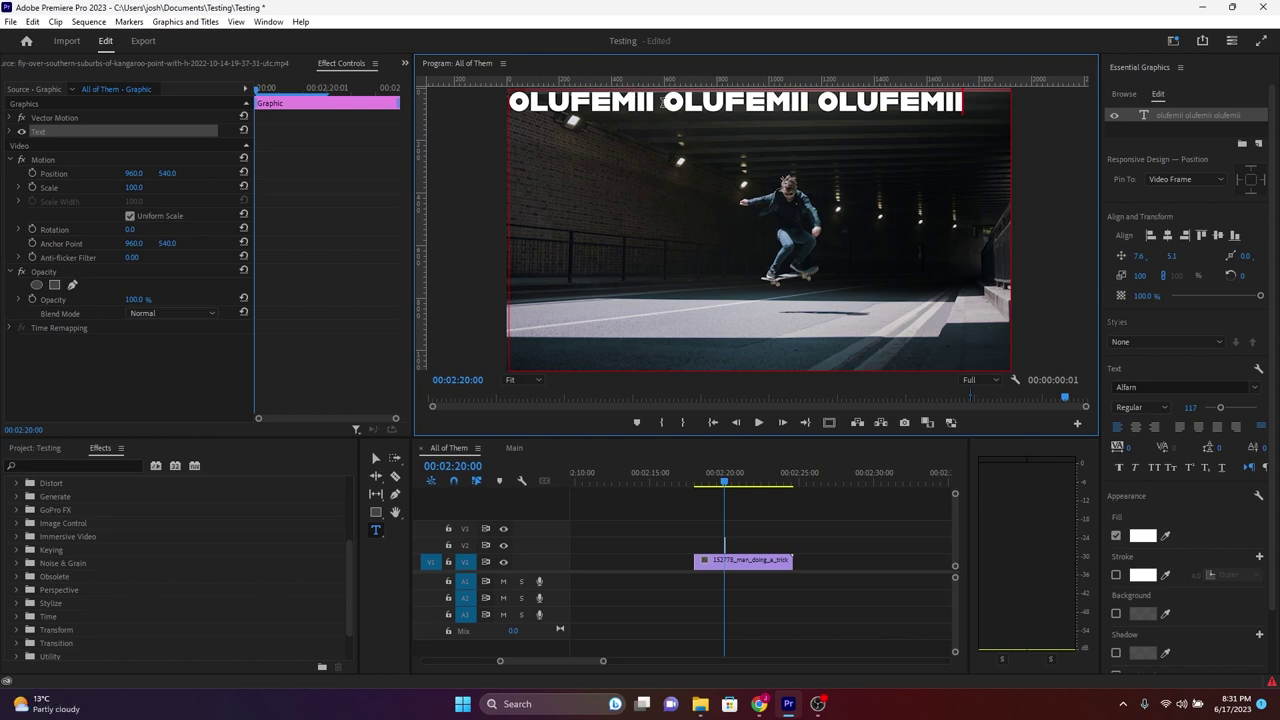
Add spaces between the title words and before the first OLUFEMII.
{"action": "left_click", "coordinate": [663, 101]}
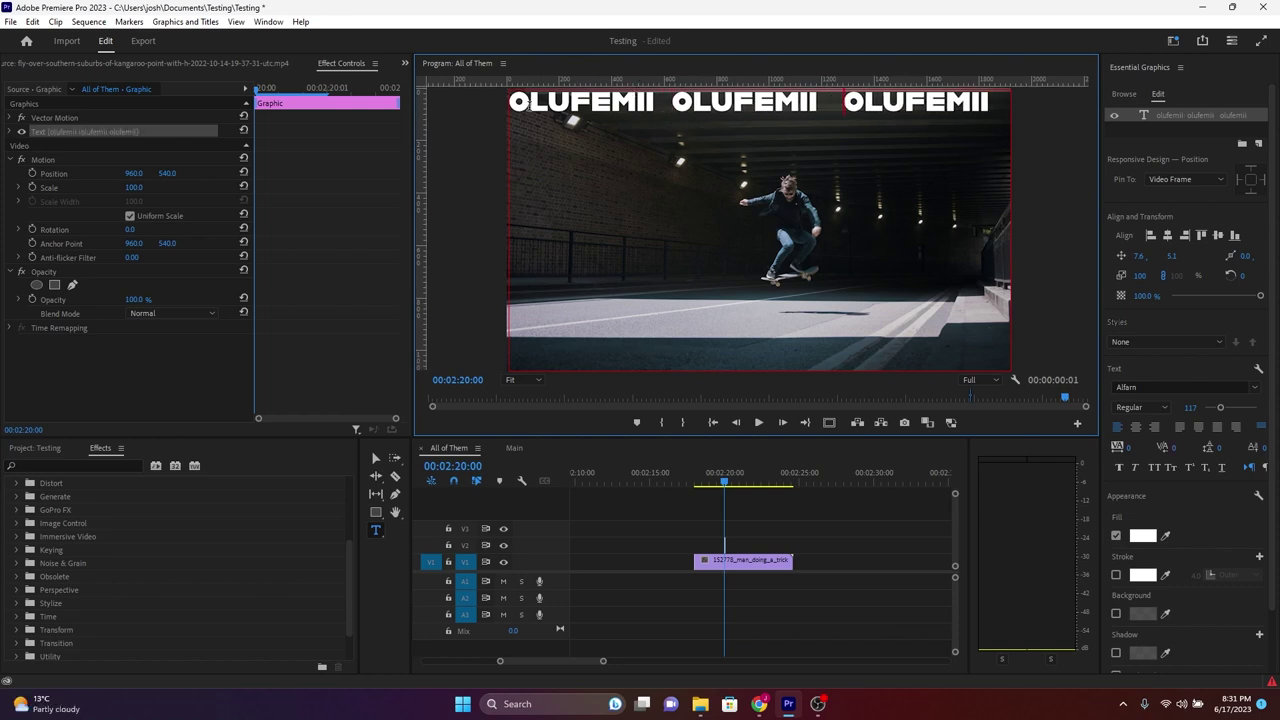
{"action": "left_click", "coordinate": [518, 103]}
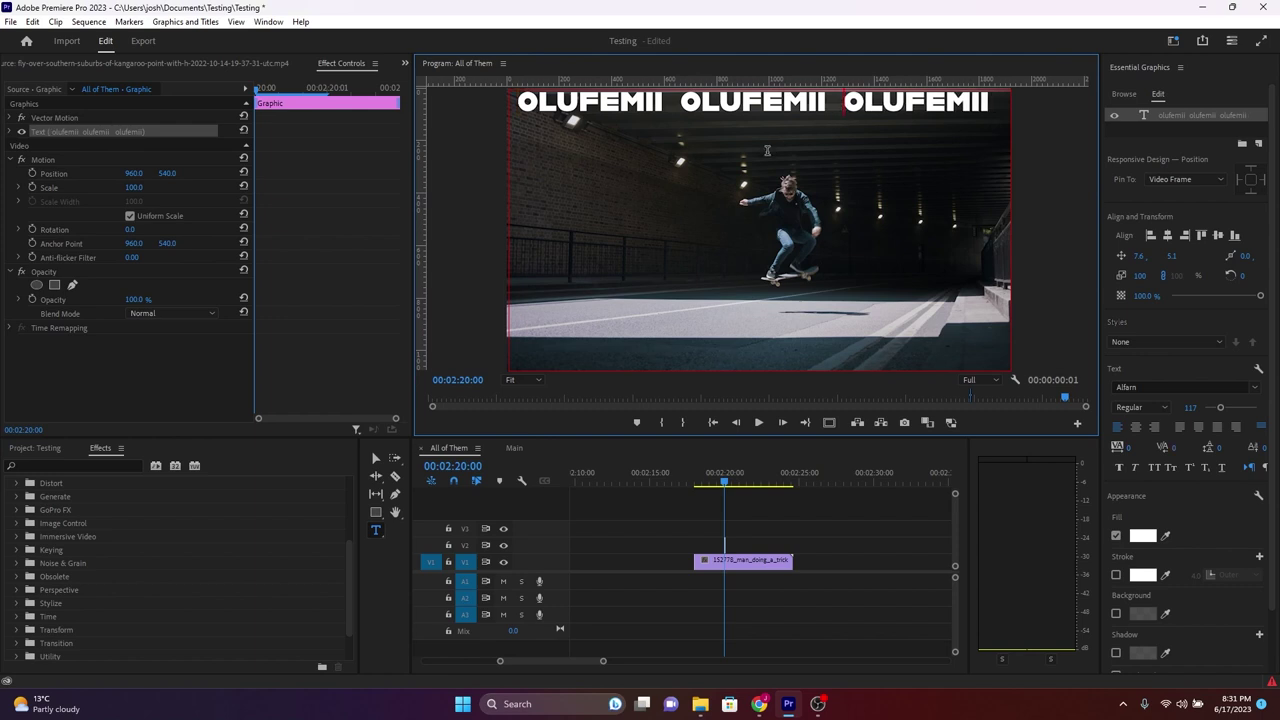
{"action": "left_click", "coordinate": [97, 464]}
Apply Offset to the title and keyframe its shift centre sliding sideways from clip start to end.
{"action": "type", "text": "offset"}
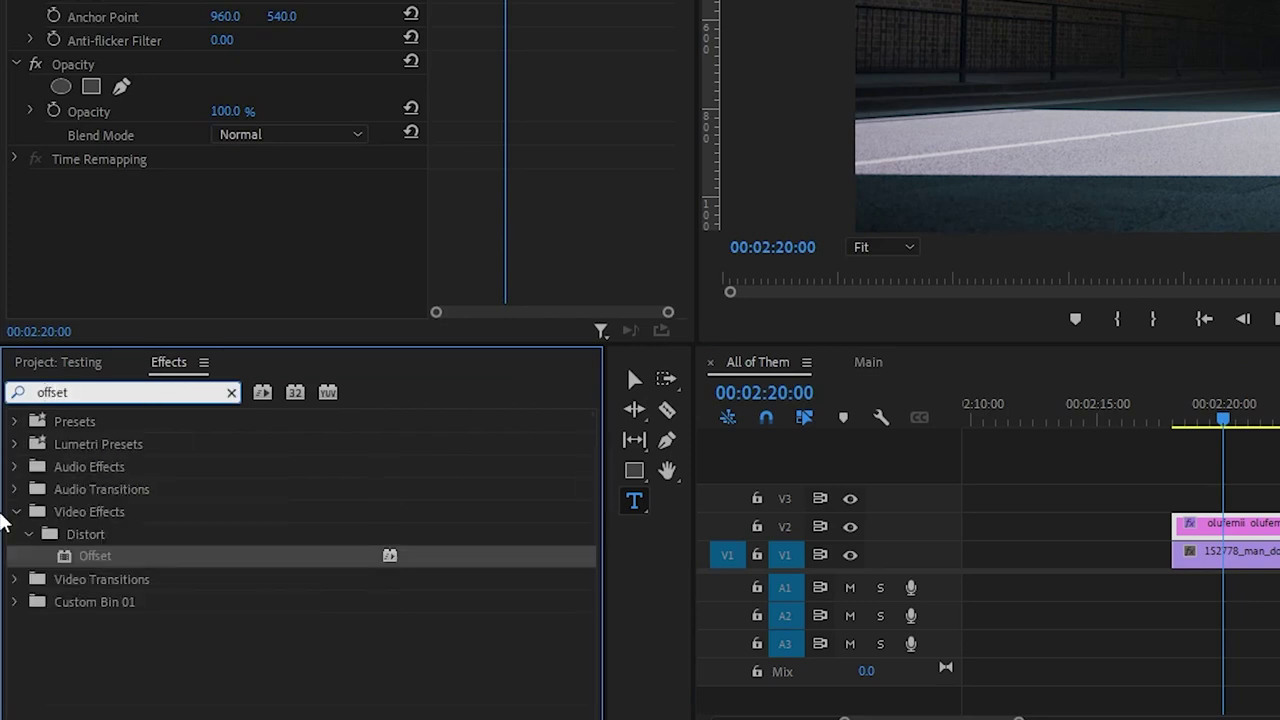
{"action": "left_click_drag", "start_coordinate": [92, 560], "coordinate": [1205, 528]}
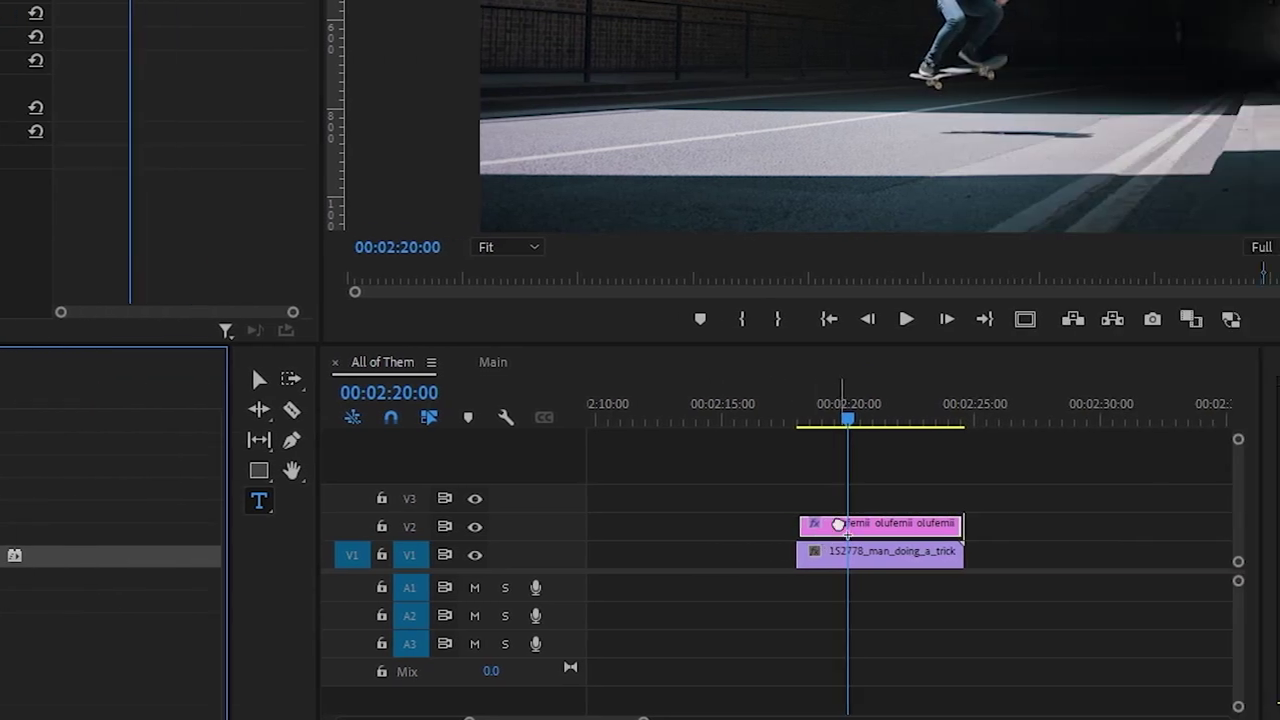
{"action": "left_click_drag", "start_coordinate": [838, 524], "coordinate": [838, 524]}
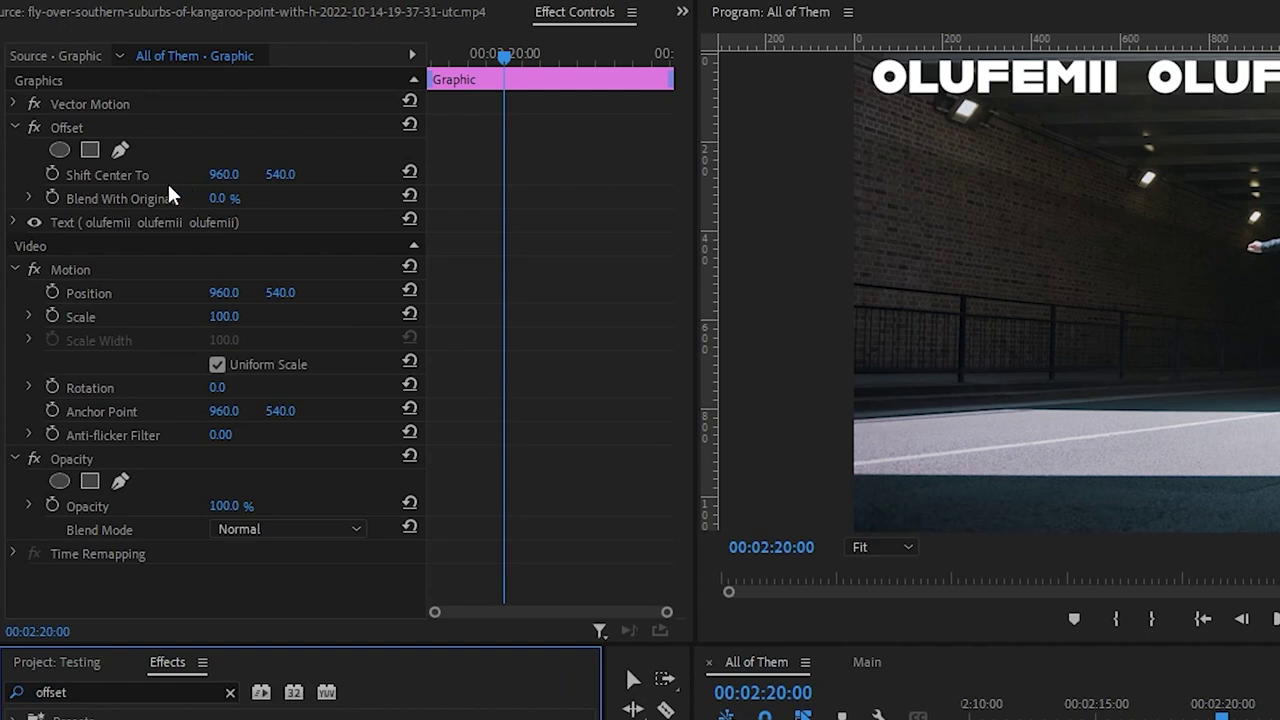
{"action": "left_click", "coordinate": [53, 173]}
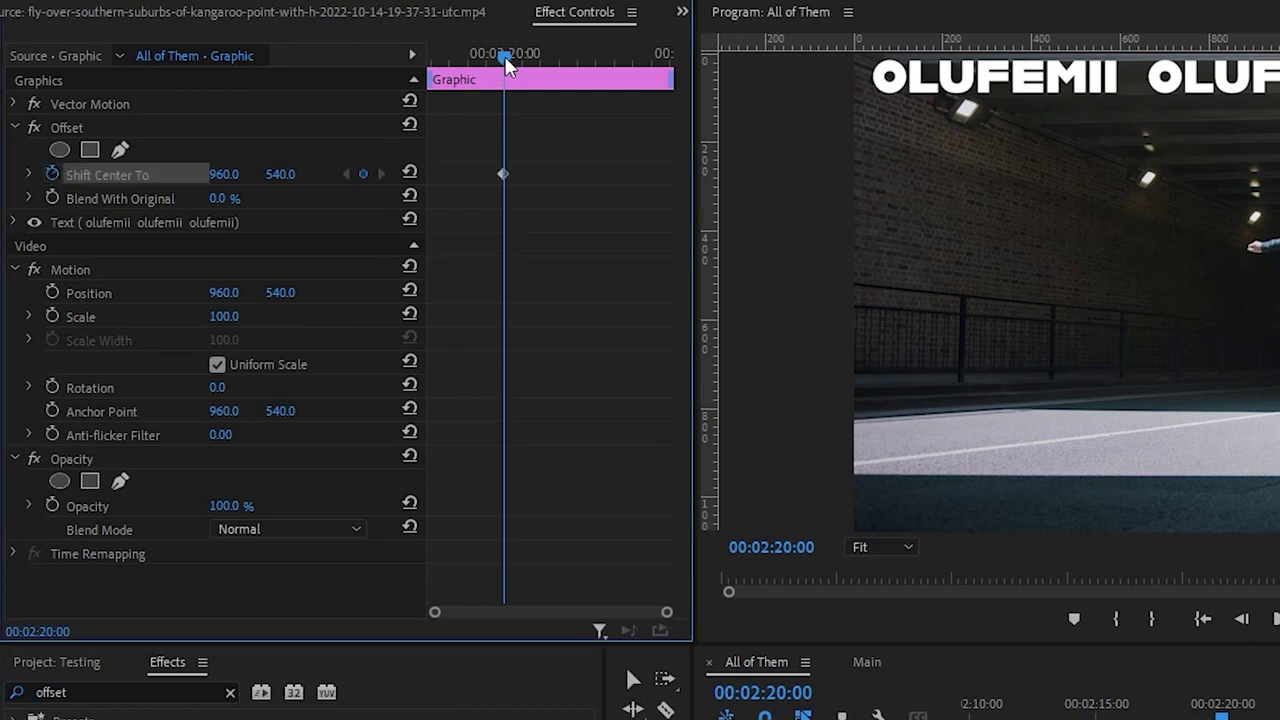
{"action": "left_click_drag", "start_coordinate": [506, 56], "coordinate": [566, 55]}
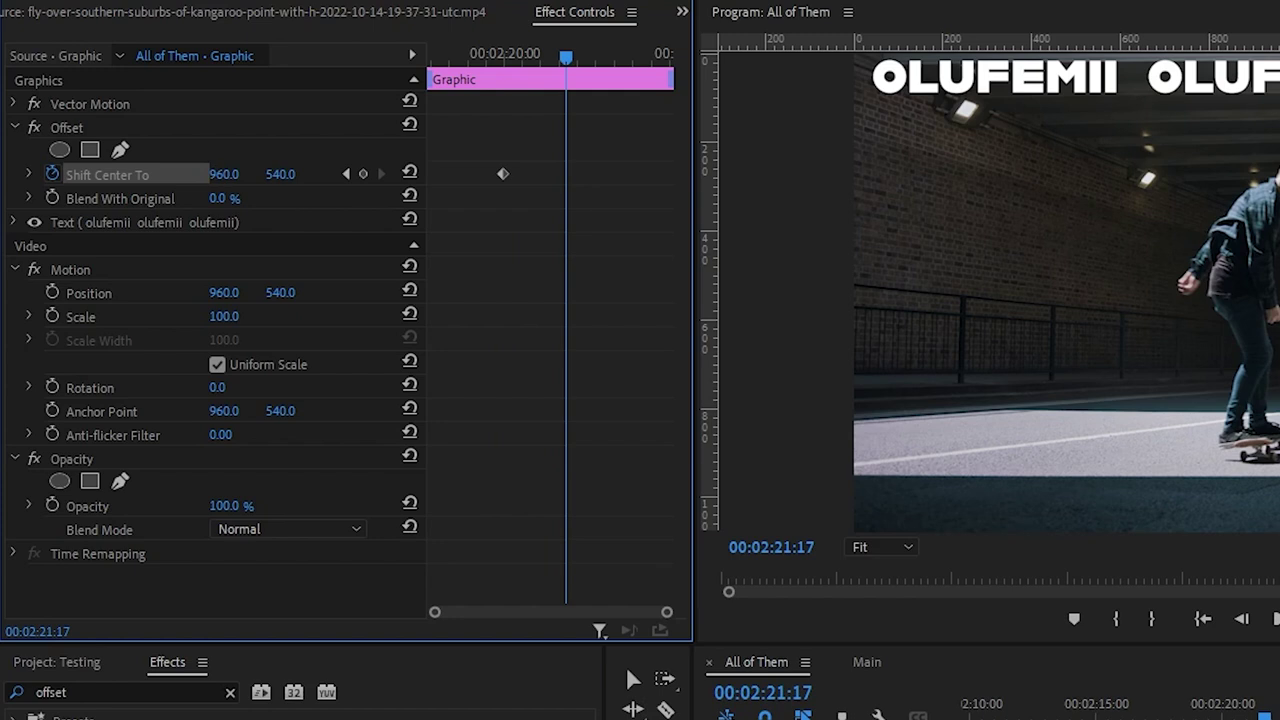
{"action": "left_click_drag", "start_coordinate": [224, 174], "coordinate": [643, 174]}
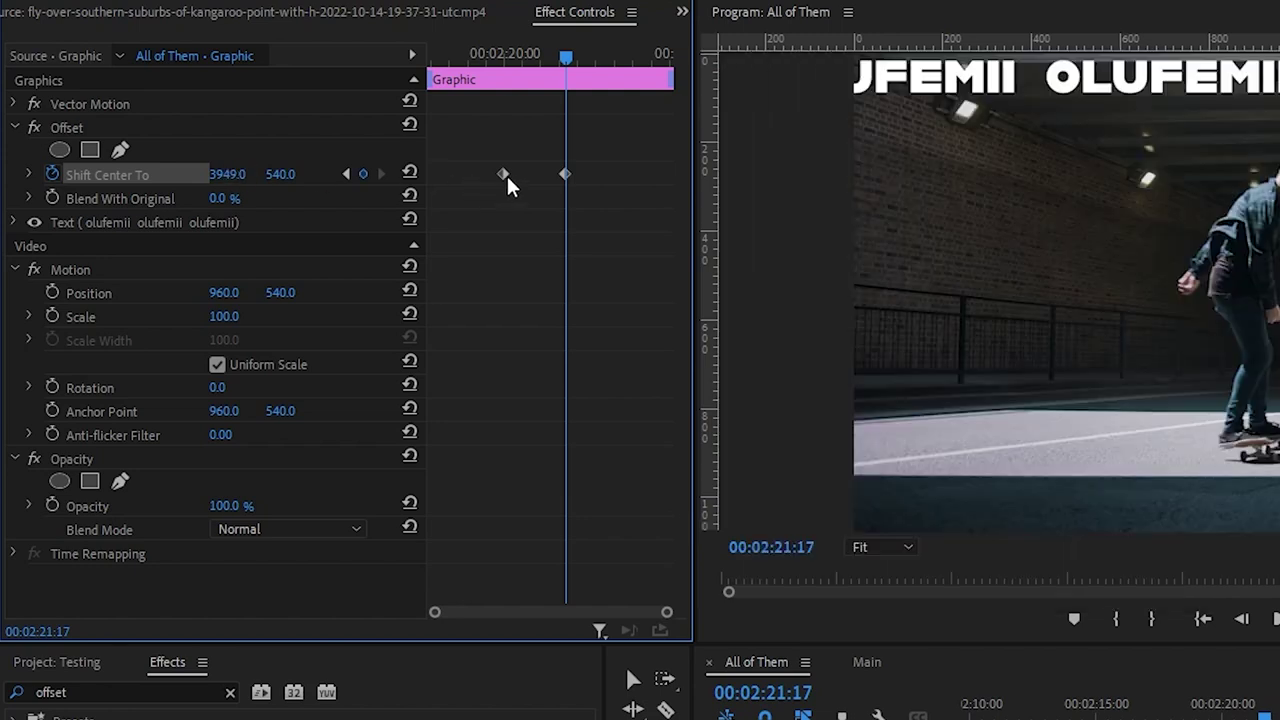
{"action": "left_click_drag", "start_coordinate": [503, 174], "coordinate": [350, 170]}
{"action": "left_click_drag", "start_coordinate": [565, 174], "coordinate": [680, 174]}
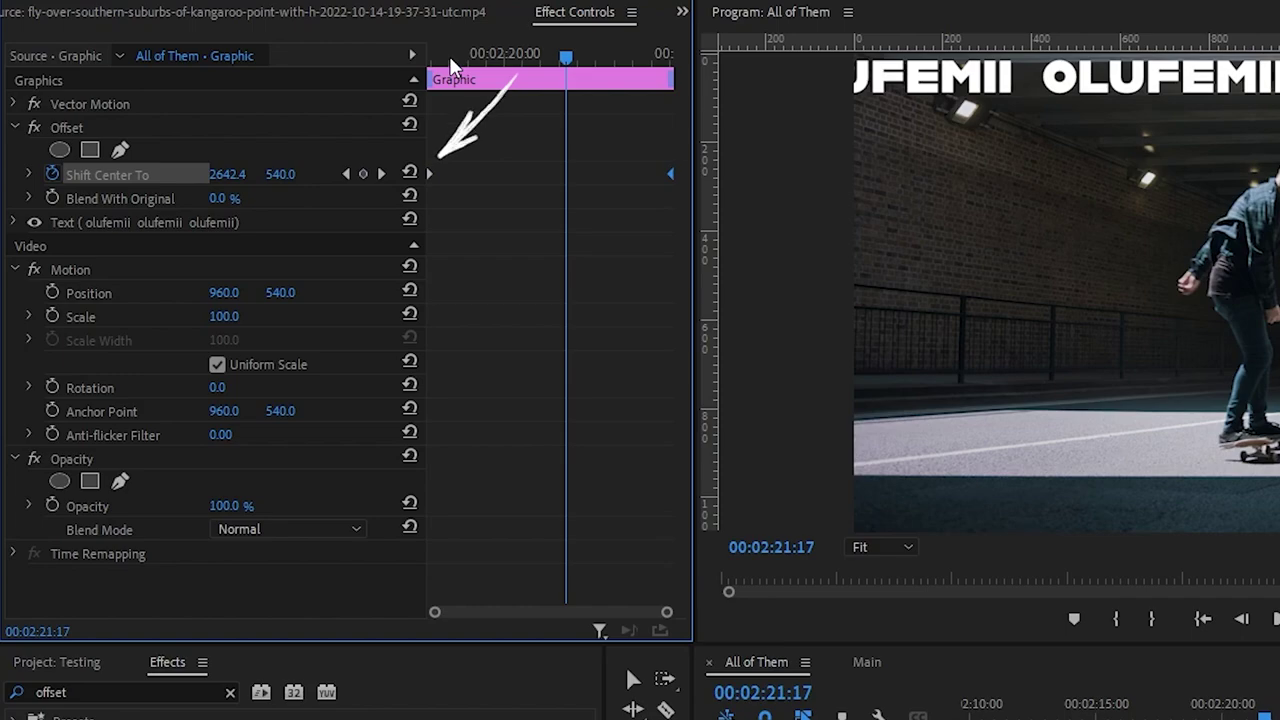
{"action": "left_click_drag", "start_coordinate": [449, 56], "coordinate": [415, 60]}
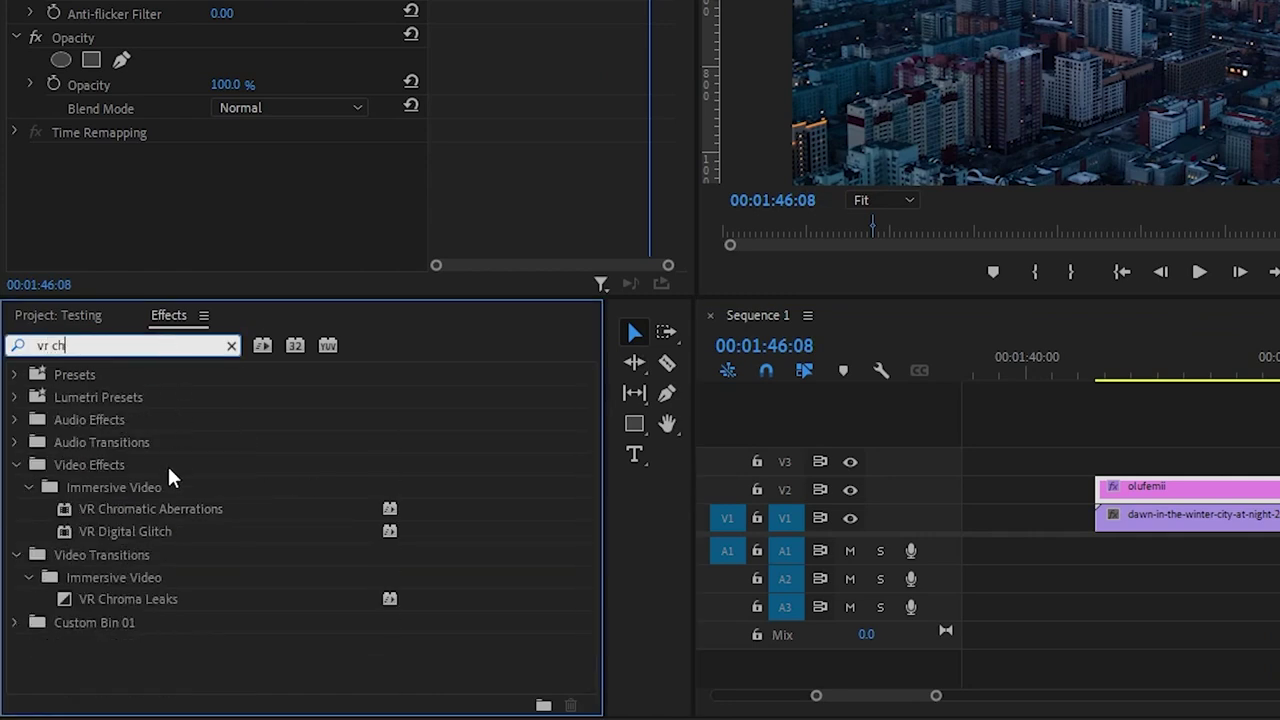
Apply VR Chromatic Aberrations to the olufemii title with red 7, then search effects for 'wave war'.
{"action": "left_click_drag", "start_coordinate": [130, 510], "coordinate": [1140, 503]}
{"action": "left_click_drag", "start_coordinate": [807, 493], "coordinate": [809, 495]}
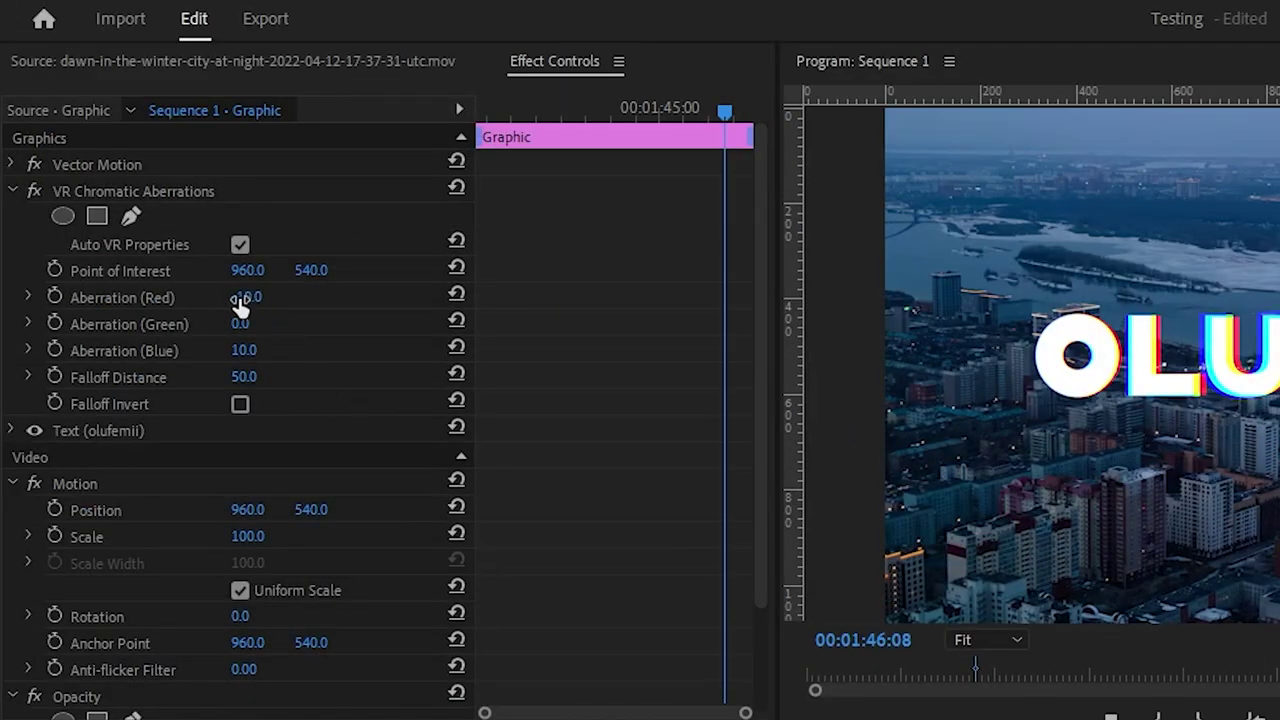
{"action": "left_click", "coordinate": [247, 300]}
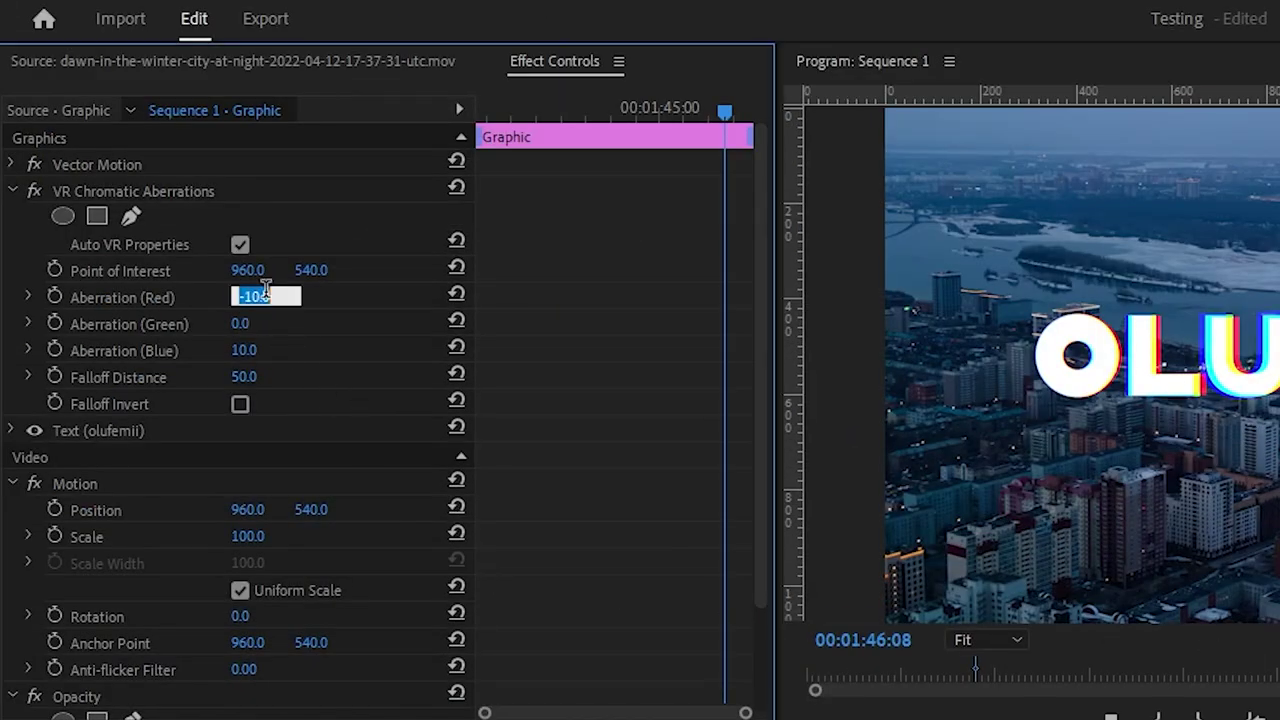
{"action": "type", "text": "7"}
{"action": "key", "text": "Return"}
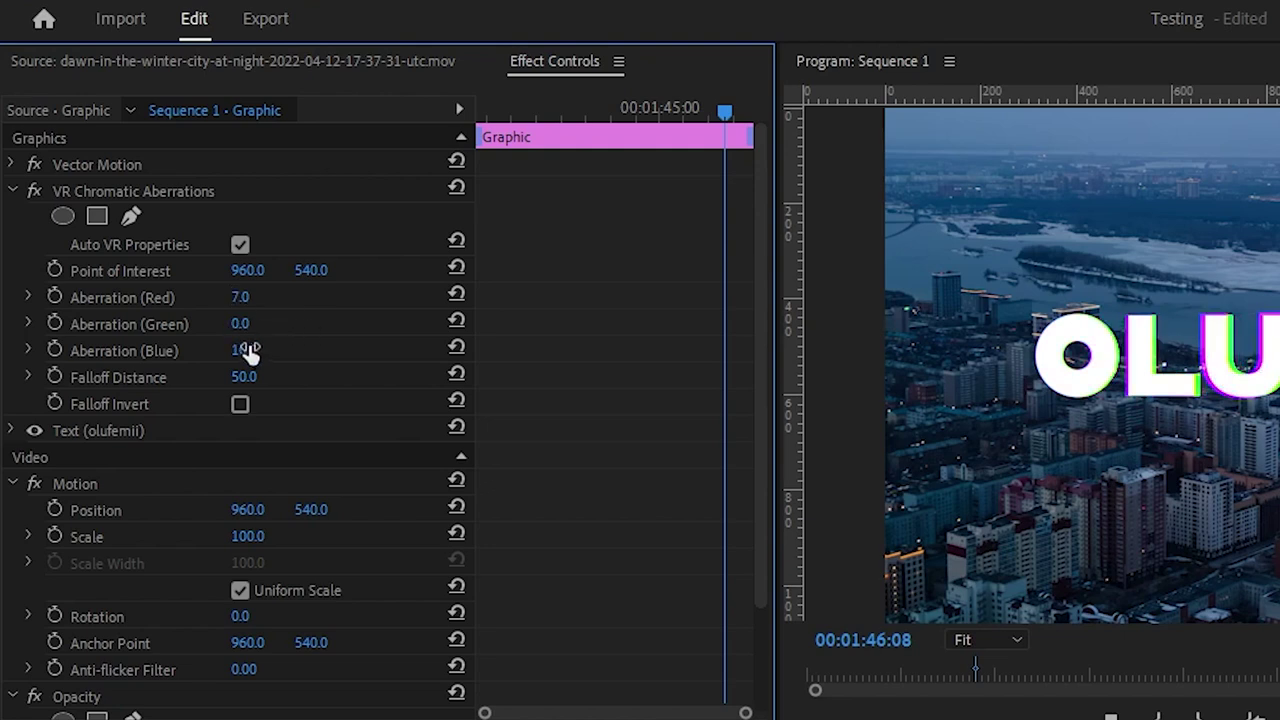
{"action": "left_click", "coordinate": [258, 347]}
{"action": "type", "text": "wa"}
{"action": "type", "text": "ve war"}
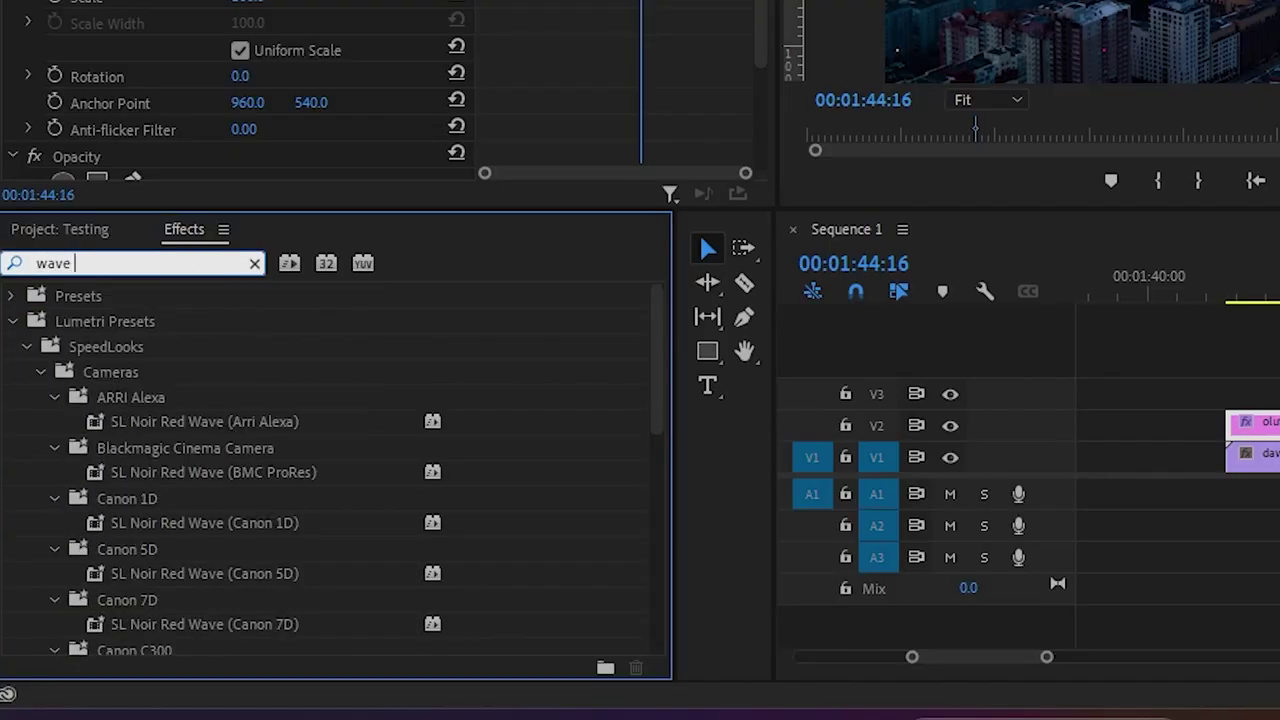
Apply Wave Warp to the olufemii title: Square type, height 4, width 400, direction 0°.
{"action": "left_click_drag", "start_coordinate": [105, 452], "coordinate": [1252, 424]}
{"action": "left_click_drag", "start_coordinate": [784, 432], "coordinate": [784, 429]}
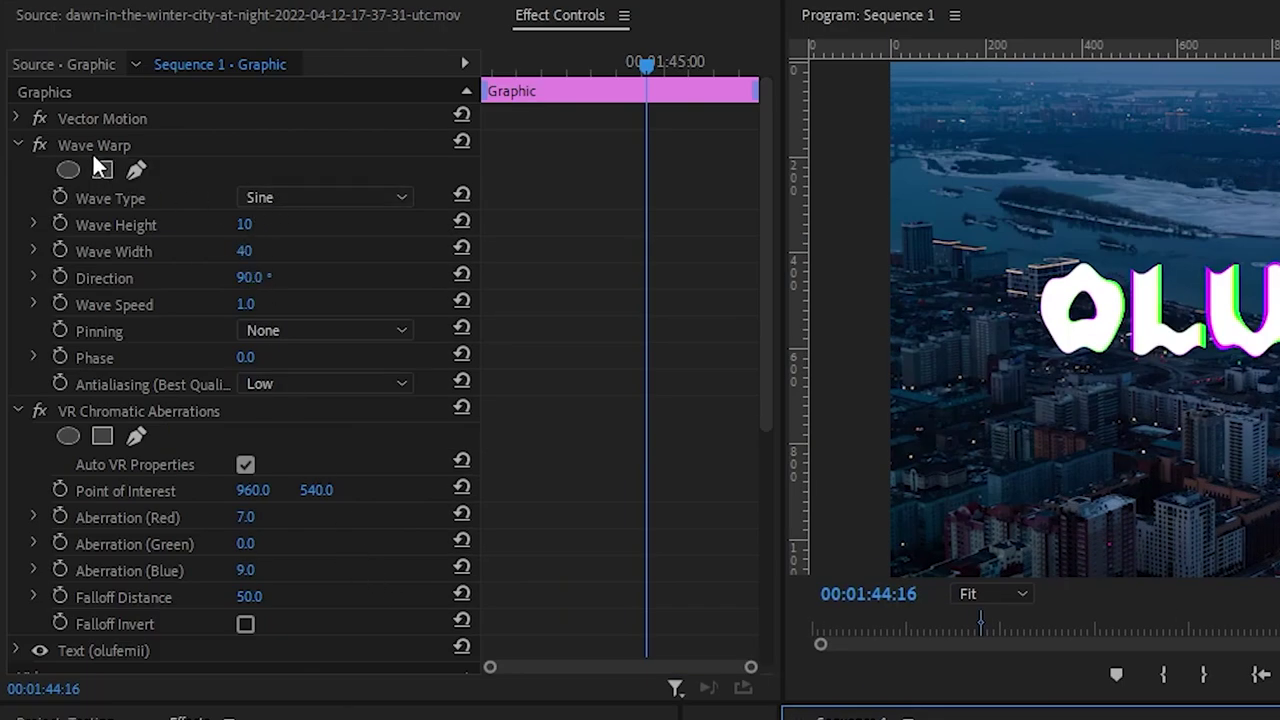
{"action": "left_click", "coordinate": [313, 196]}
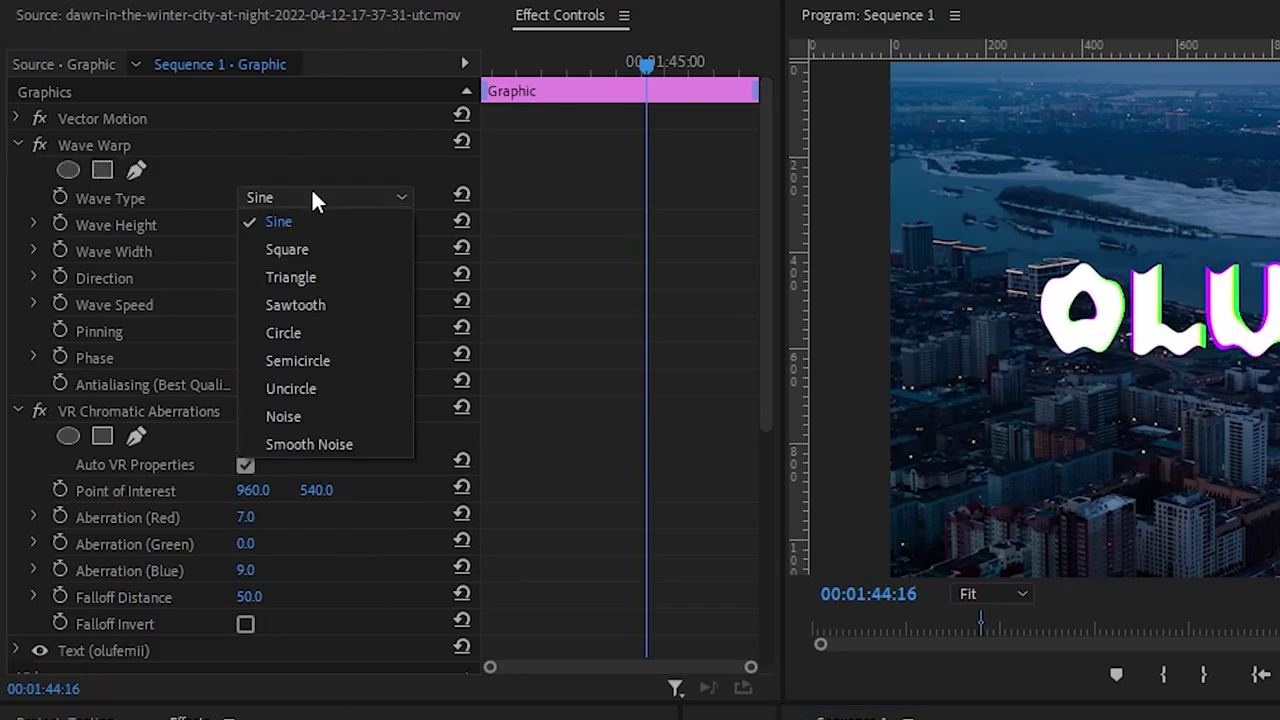
{"action": "left_click", "coordinate": [327, 250]}
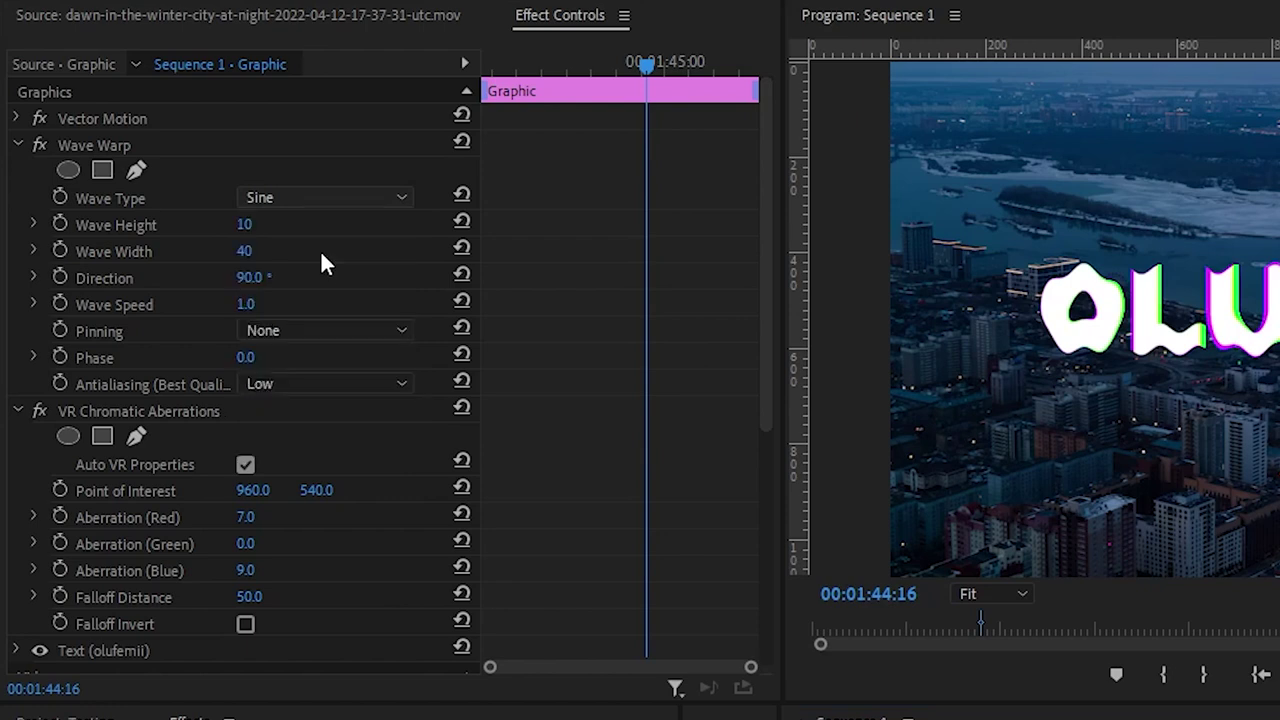
{"action": "left_click", "coordinate": [243, 226]}
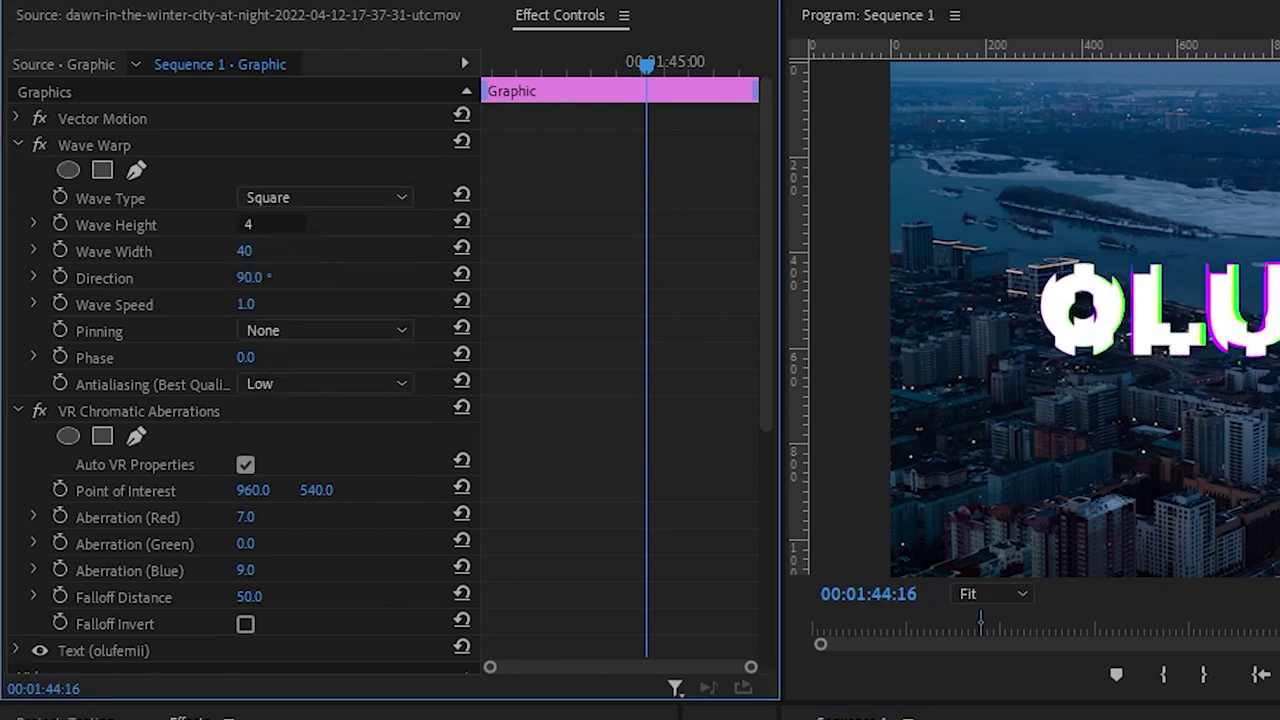
{"action": "left_click", "coordinate": [256, 250]}
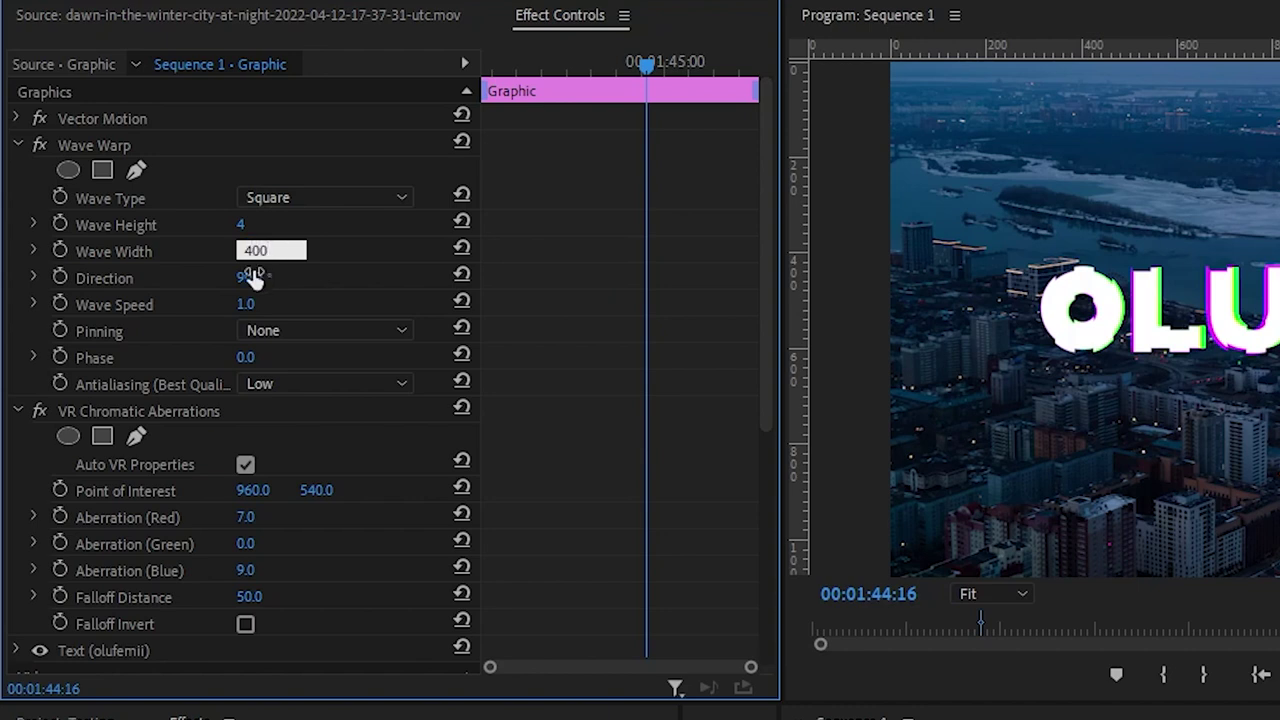
{"action": "type", "text": "400"}
{"action": "left_click", "coordinate": [252, 277]}
{"action": "type", "text": "0"}
{"action": "key", "text": "Return"}
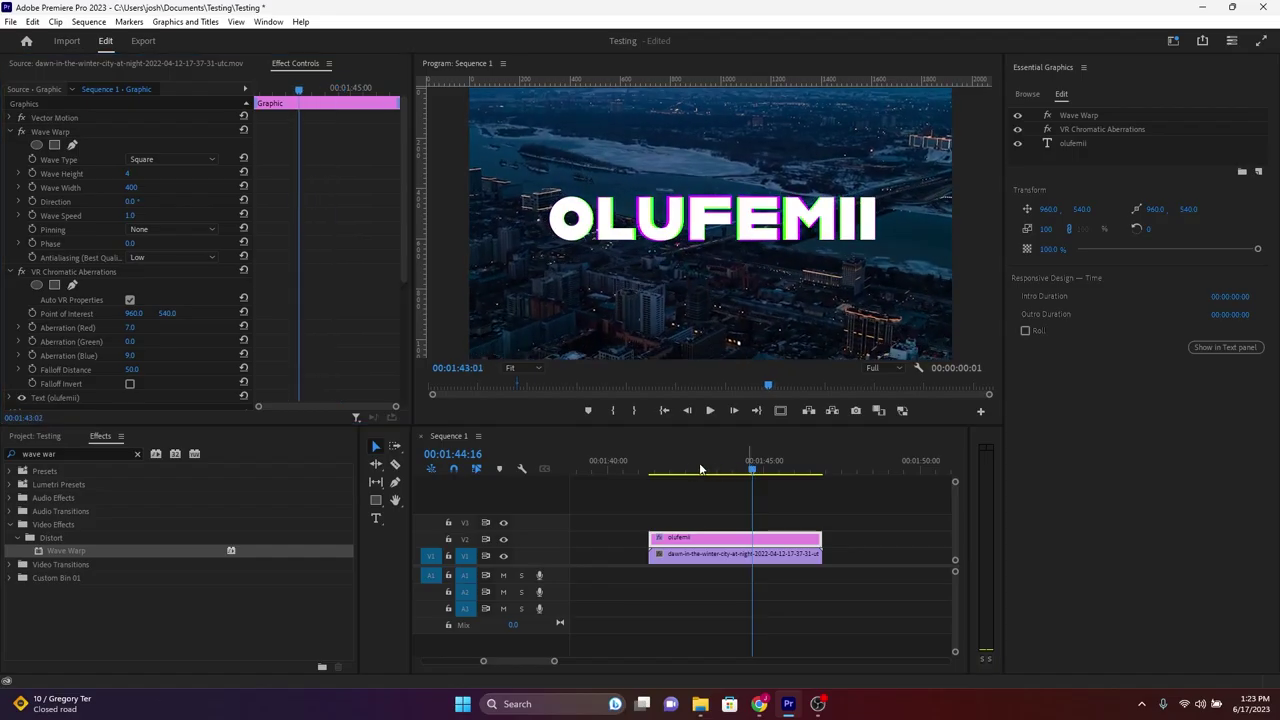
Play back the warped title from around 01:41:22.
{"action": "left_click", "coordinate": [667, 472]}
{"action": "left_click_drag", "start_coordinate": [667, 472], "coordinate": [737, 472]}
{"action": "key", "text": "space"}
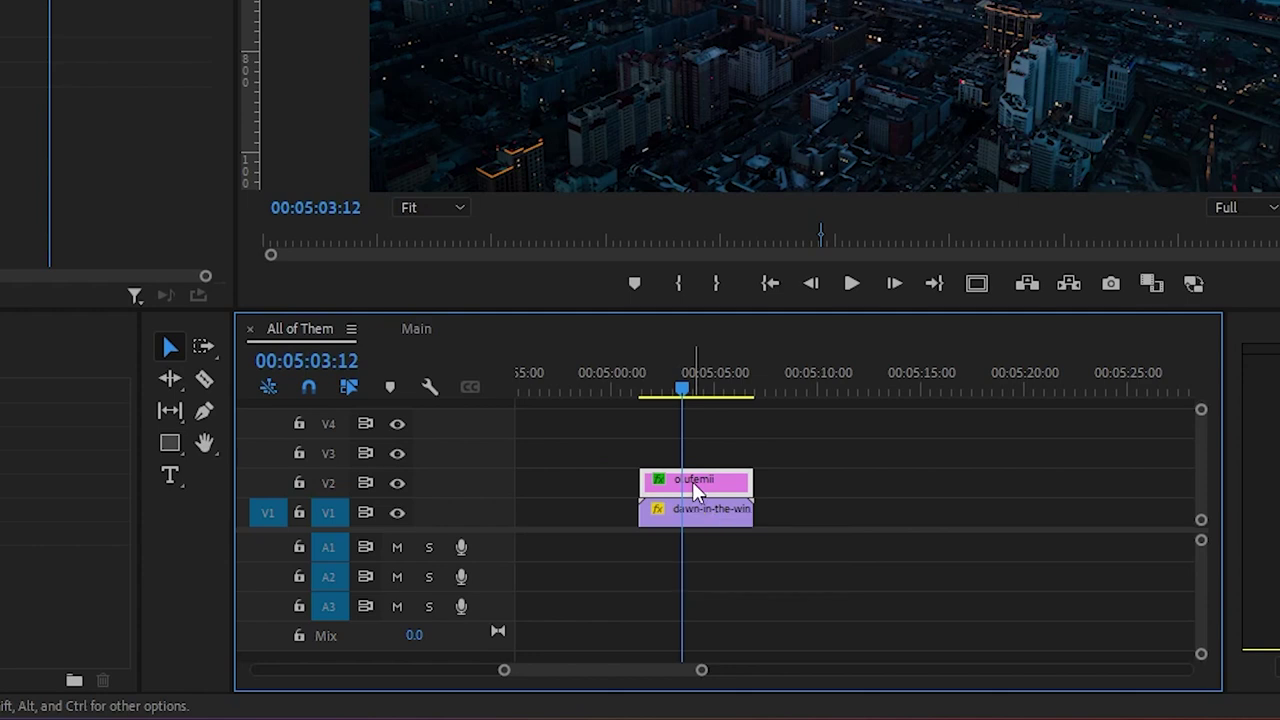
Duplicate the olufemii title onto V3 and apply VR Chromatic Aberrations to the copy.
{"action": "left_click_drag", "start_coordinate": [695, 490], "coordinate": [686, 454]}
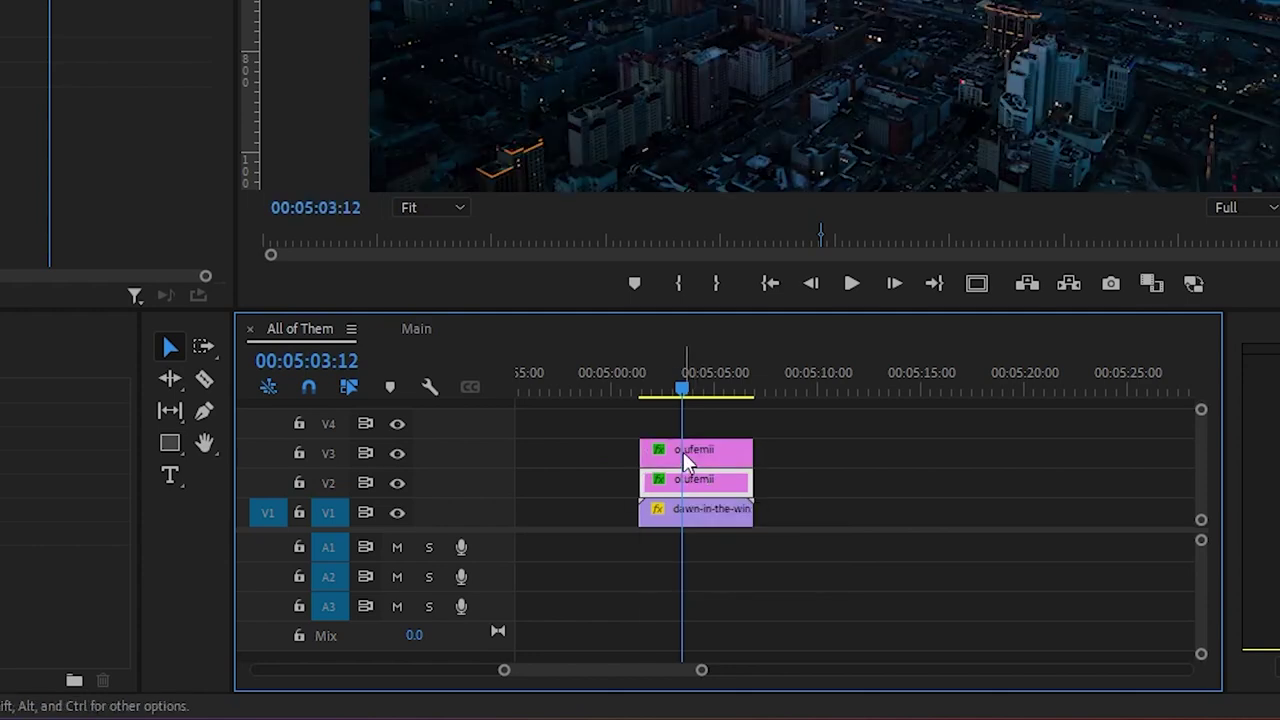
{"action": "left_click", "coordinate": [143, 358]}
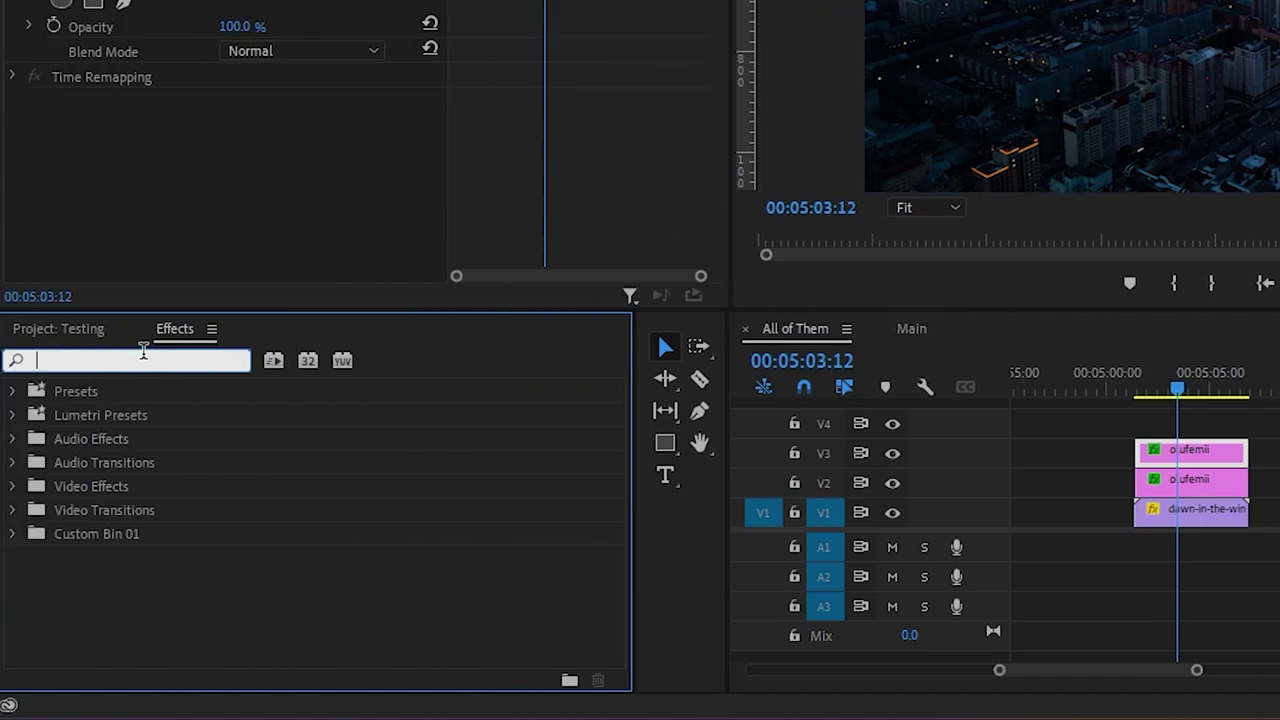
{"action": "type", "text": "vr ch"}
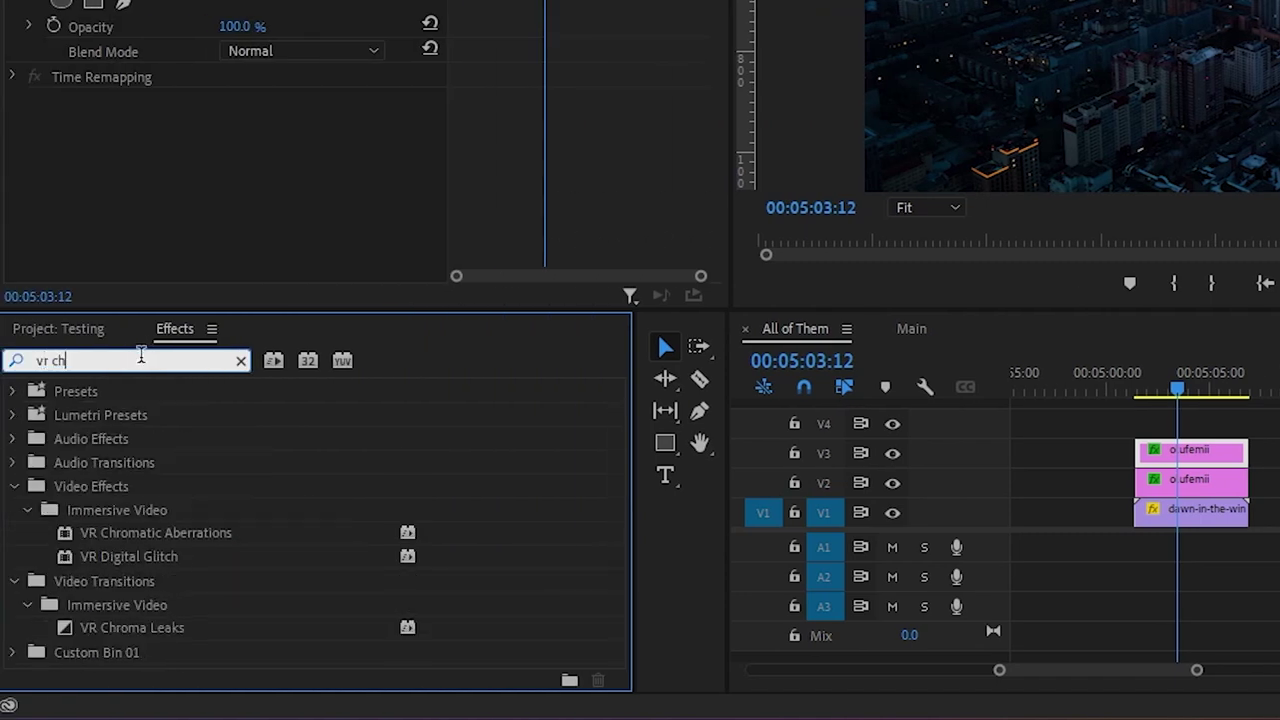
{"action": "left_click_drag", "start_coordinate": [135, 535], "coordinate": [1173, 455]}
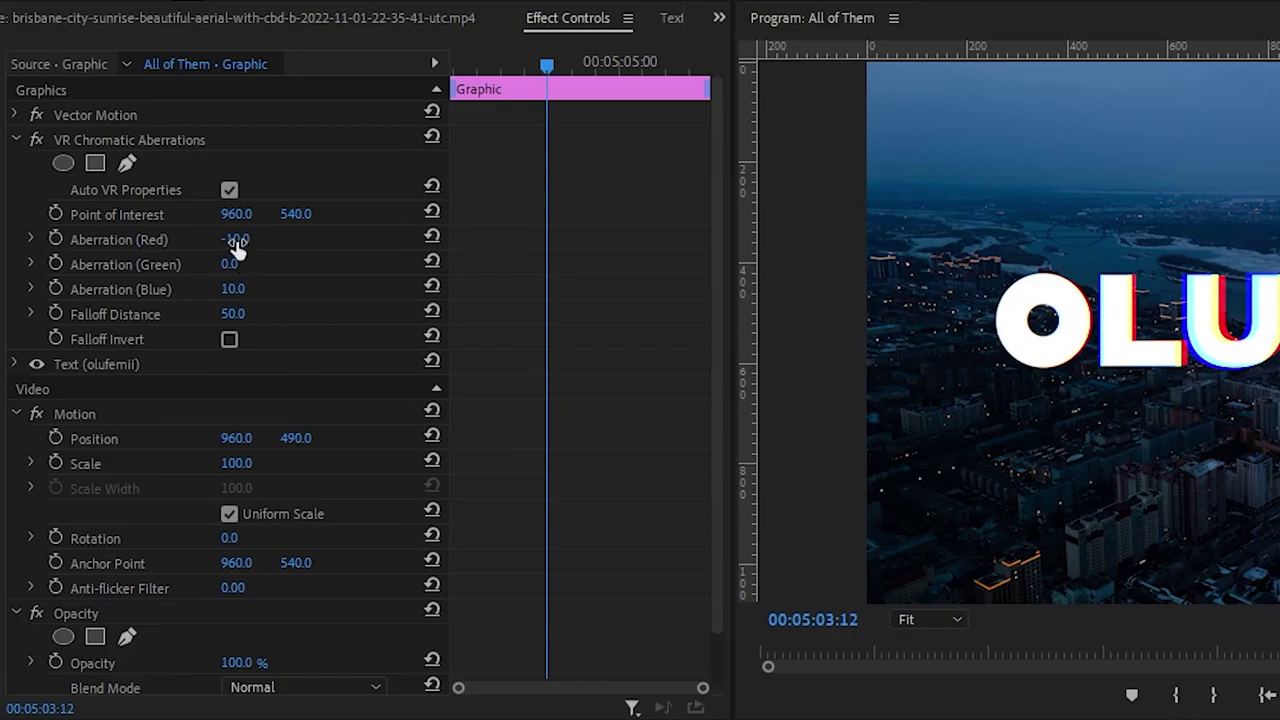
Set the copy's aberrations to red -3, blue 5 and falloff distance 99.
{"action": "left_click", "coordinate": [235, 241]}
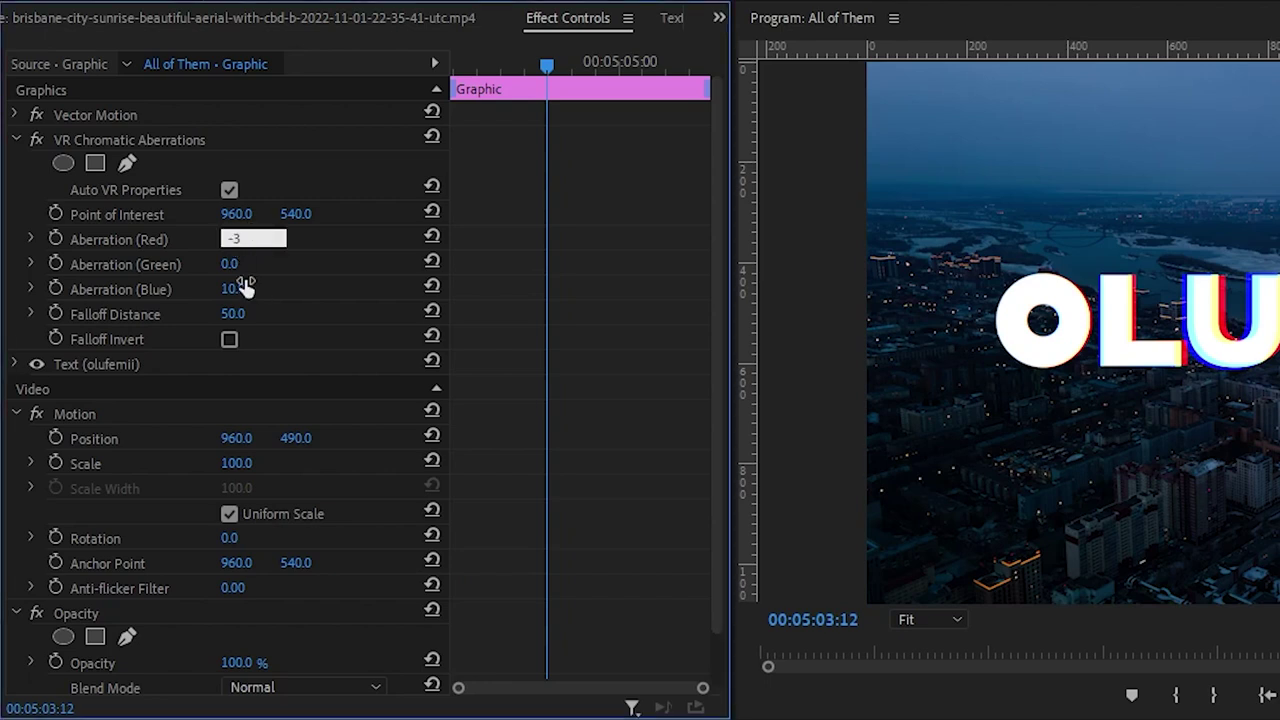
{"action": "key", "text": "Return"}
{"action": "left_click", "coordinate": [240, 288]}
{"action": "type", "text": "5"}
{"action": "key", "text": "Return"}
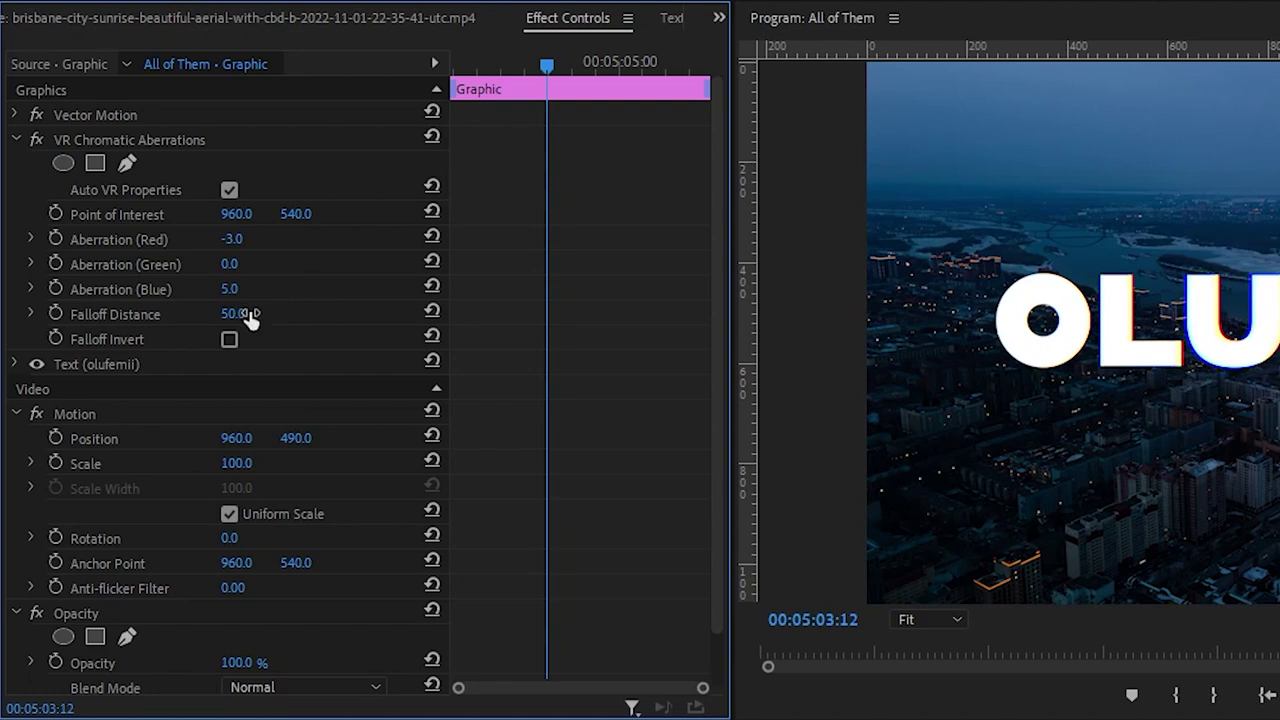
{"action": "left_click", "coordinate": [238, 314]}
{"action": "type", "text": "99"}
{"action": "key", "text": "Return"}
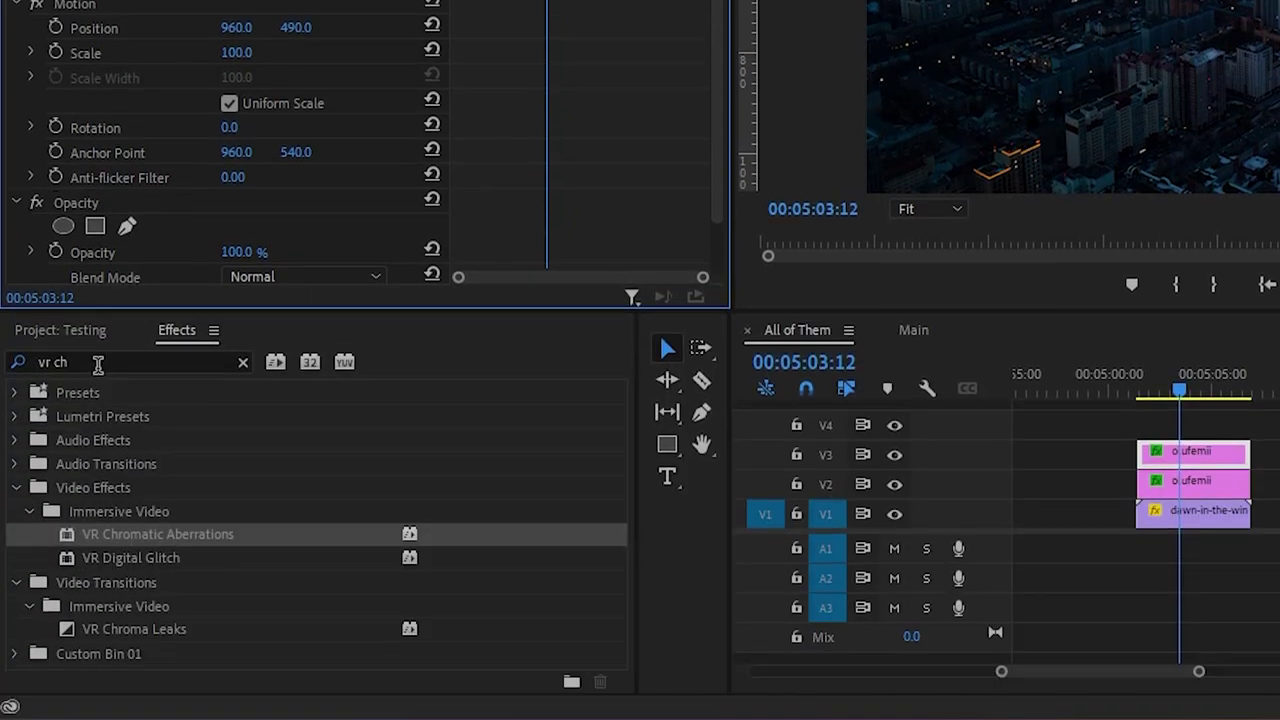
Apply Alpha Glow to the olufemii title with Glow 21 and brightness 200.
{"action": "left_click", "coordinate": [100, 362]}
{"action": "type", "text": "glow"}
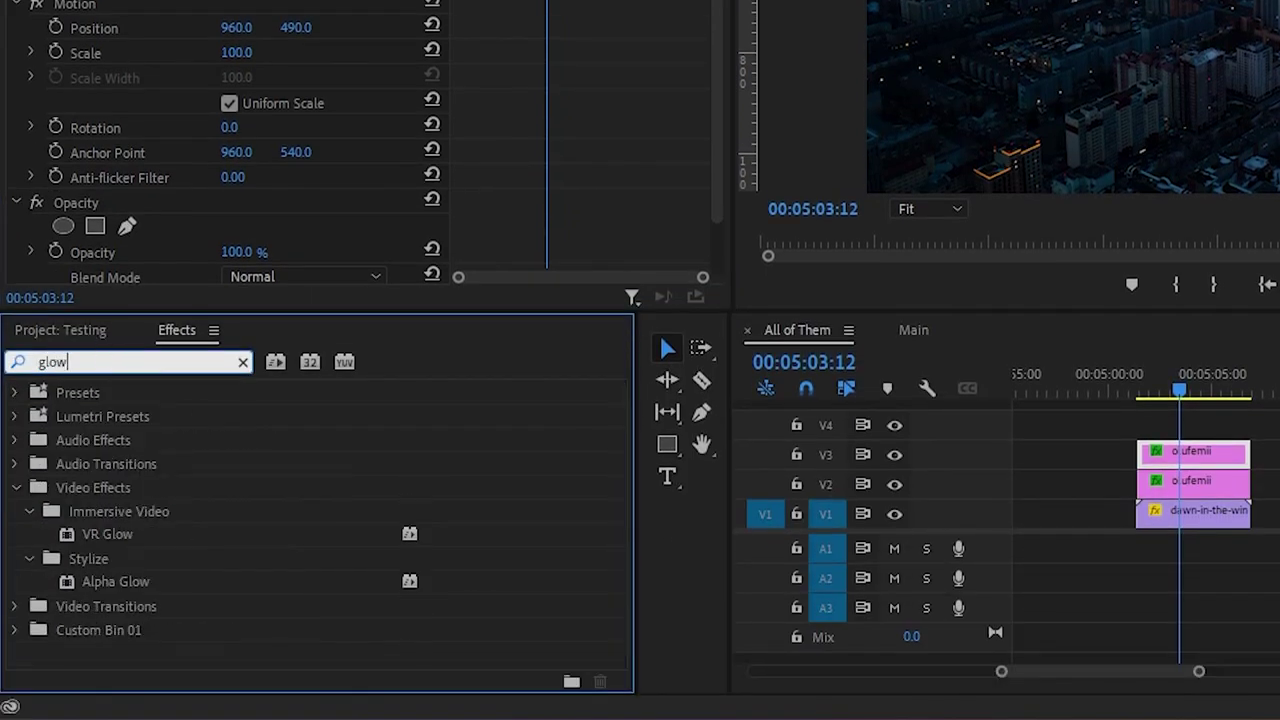
{"action": "left_click_drag", "start_coordinate": [115, 581], "coordinate": [1179, 477]}
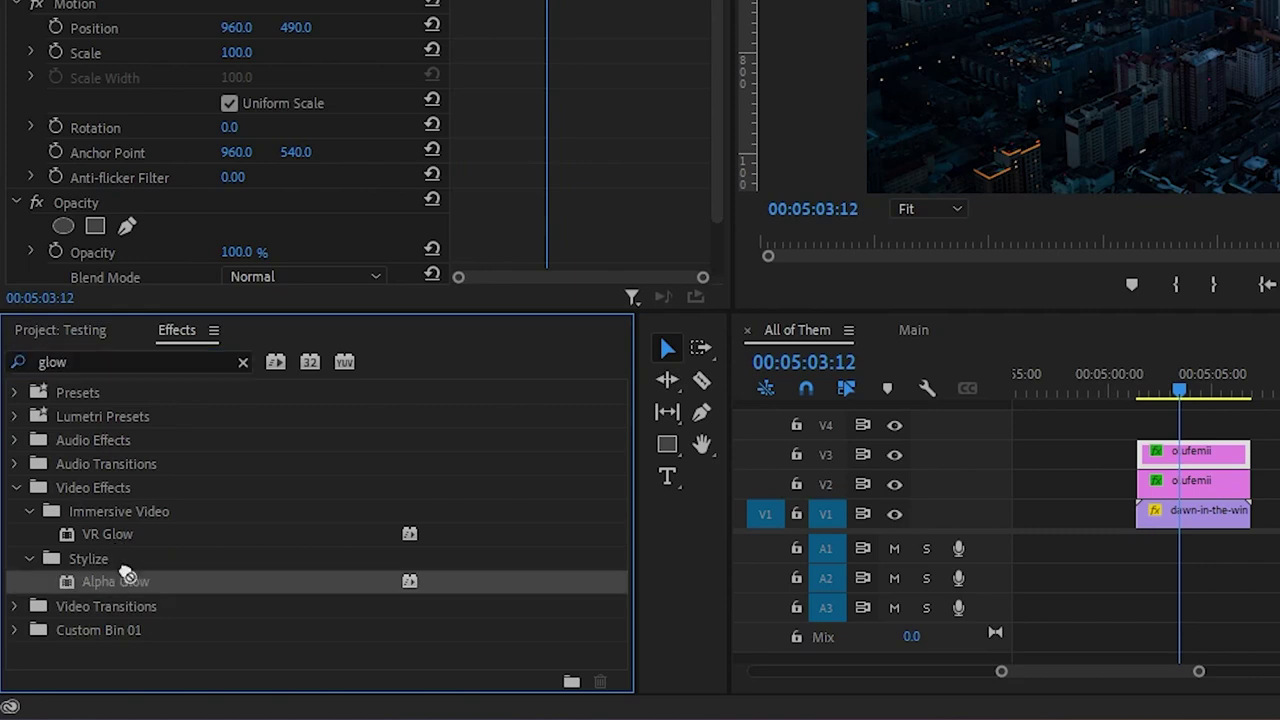
{"action": "left_click_drag", "start_coordinate": [787, 477], "coordinate": [785, 478]}
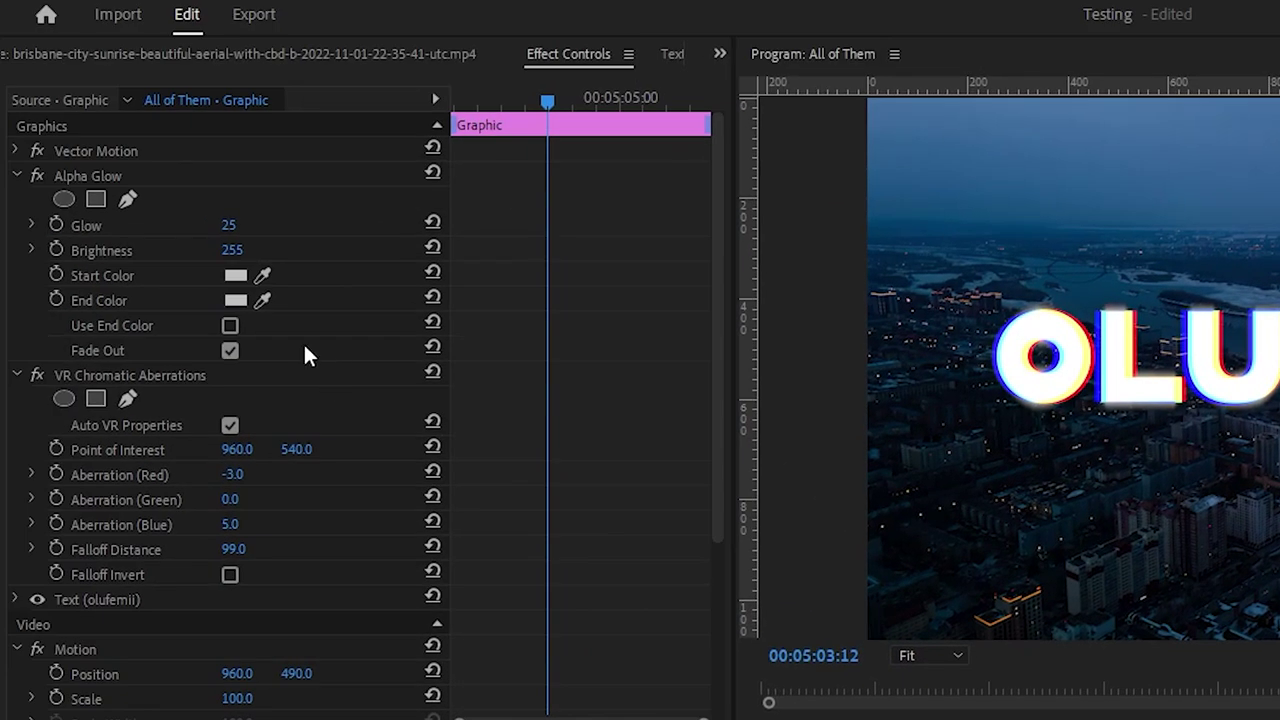
{"action": "left_click_drag", "start_coordinate": [232, 225], "coordinate": [226, 225]}
{"action": "left_click", "coordinate": [257, 251]}
{"action": "type", "text": "200"}
{"action": "key", "text": "Return"}
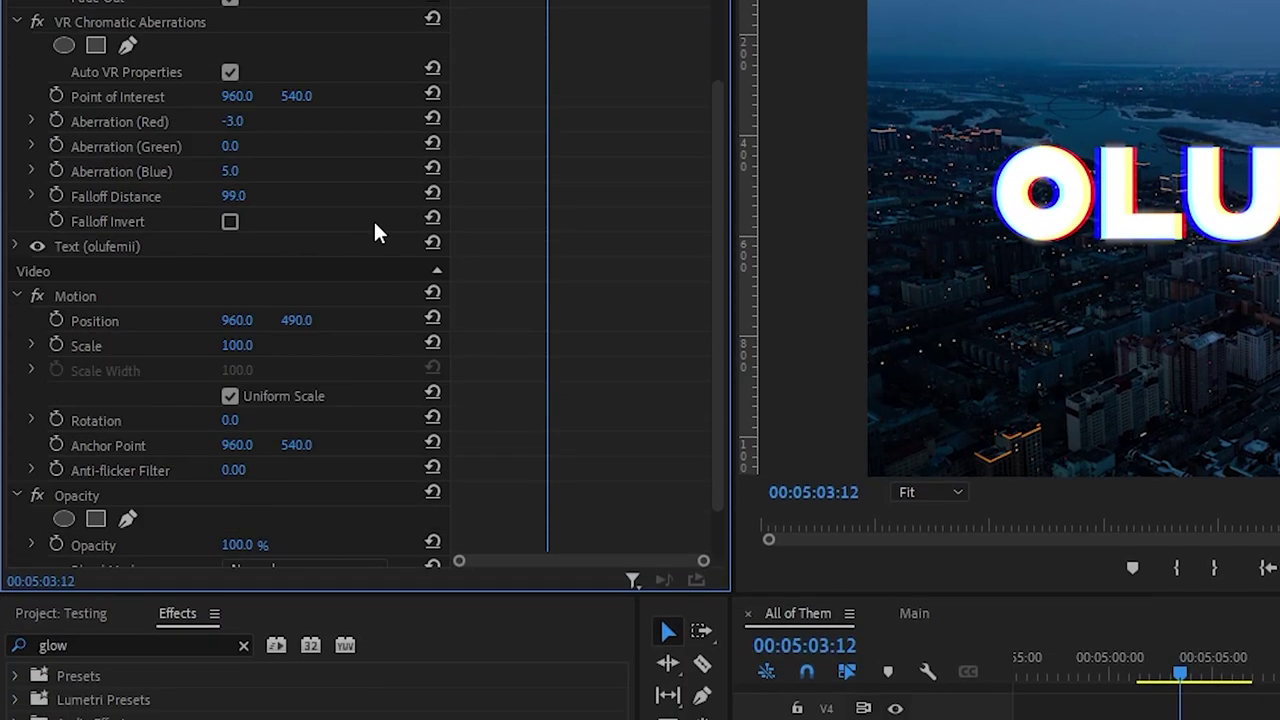
{"action": "scroll", "coordinate": [375, 232], "scroll_direction": "down", "scroll_amount": 2}
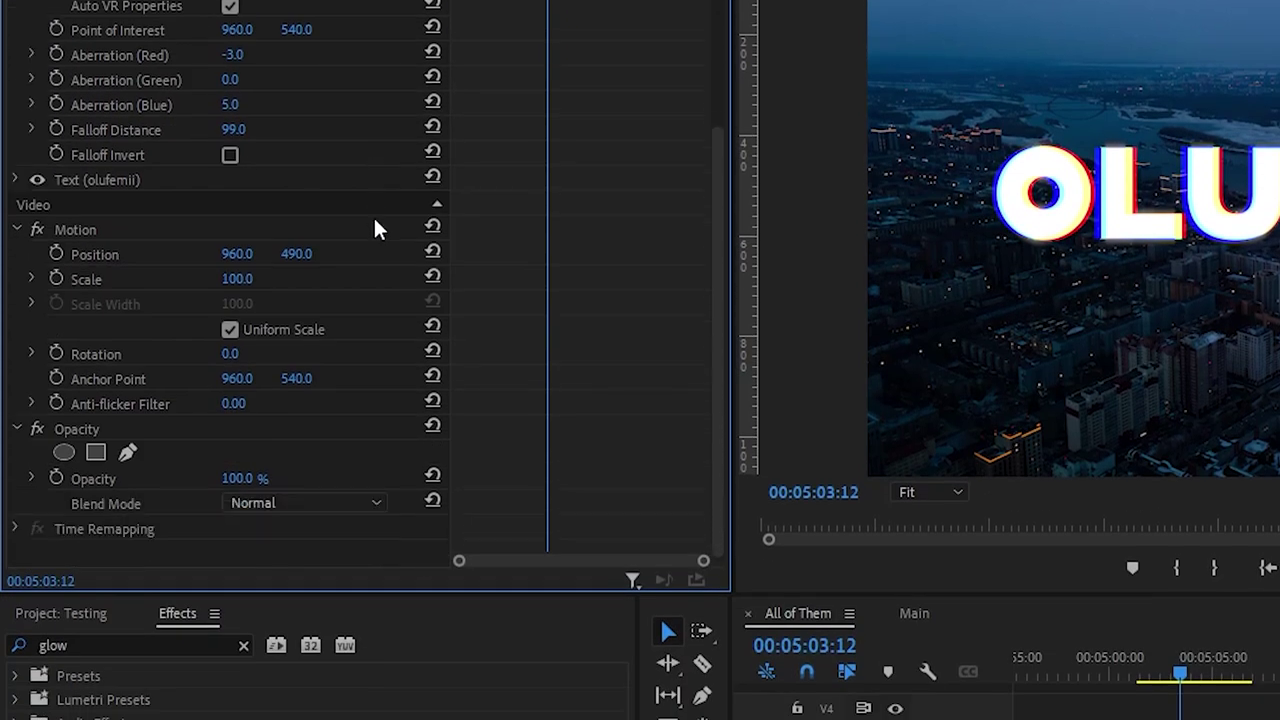
Add a rectangular opacity mask to the title copy, shaped into a tall narrow strip.
{"action": "left_click", "coordinate": [95, 453]}
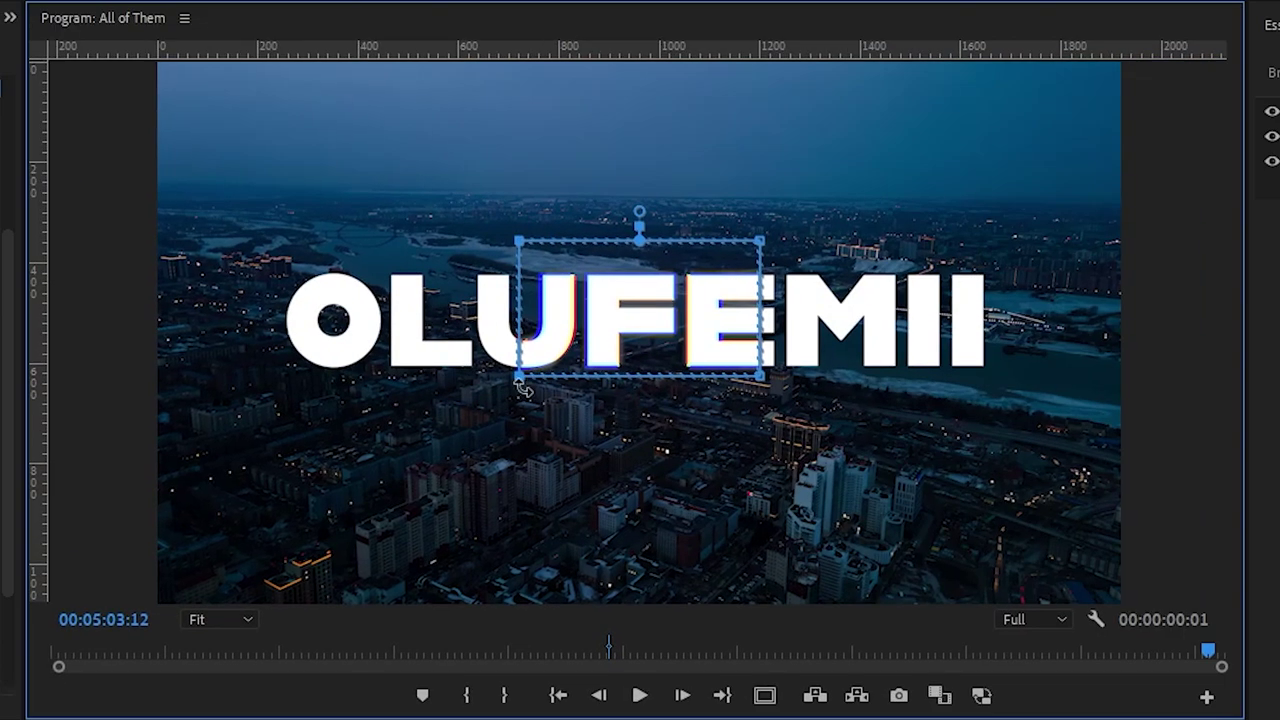
{"action": "left_click_drag", "start_coordinate": [514, 375], "coordinate": [672, 378]}
{"action": "left_click_drag", "start_coordinate": [760, 375], "coordinate": [771, 520]}
{"action": "left_click_drag", "start_coordinate": [720, 455], "coordinate": [677, 409]}
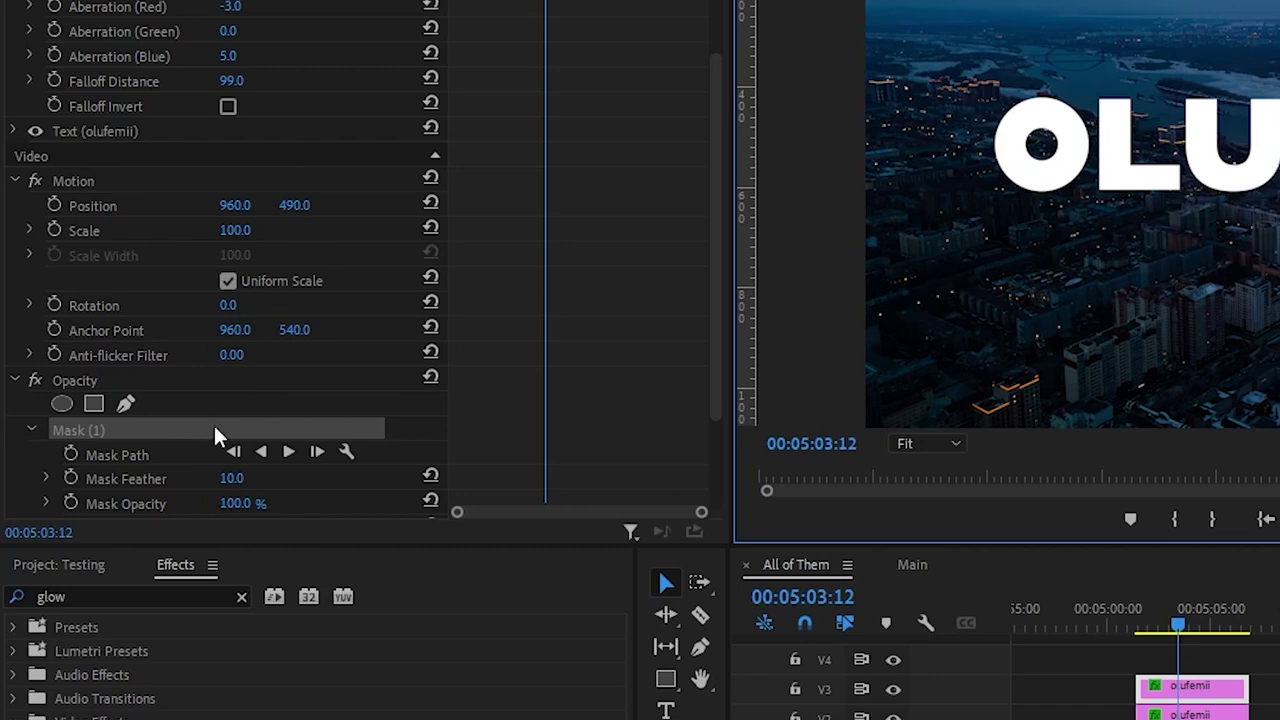
{"action": "left_click", "coordinate": [214, 429]}
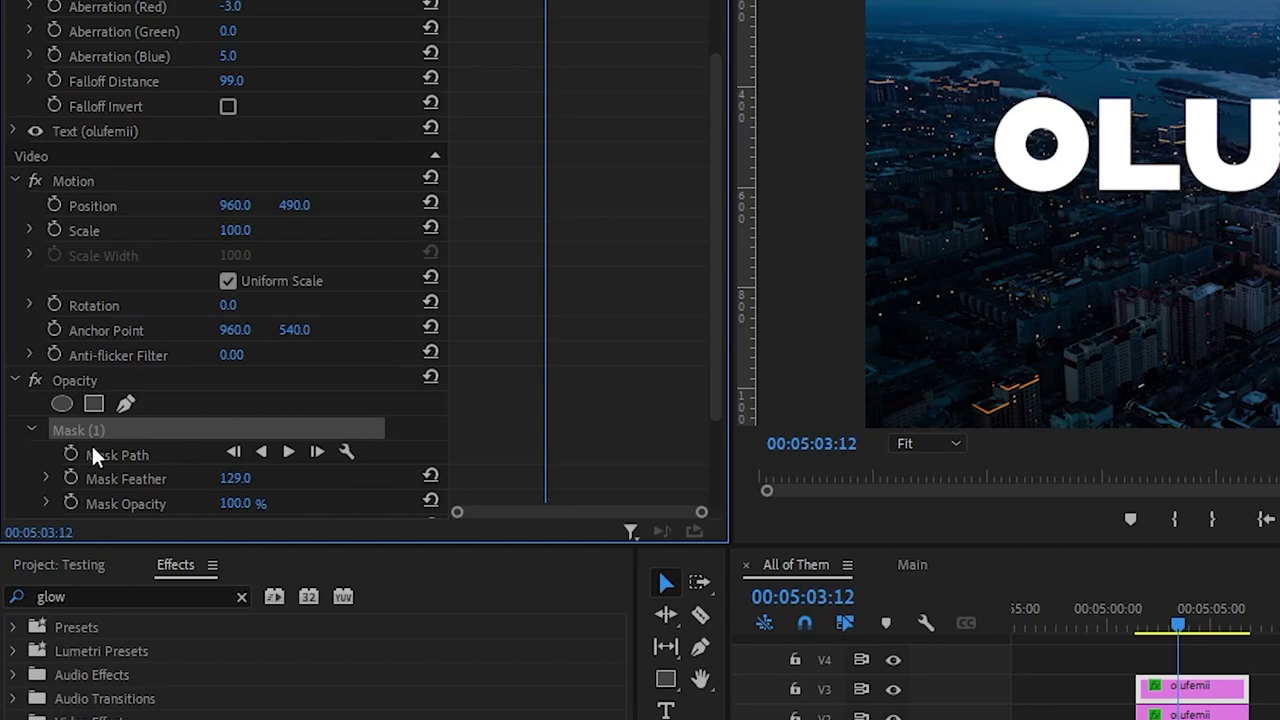
Keyframe the mask path so the strip sweeps from left of OLUFEMII past the final I.
{"action": "left_click", "coordinate": [71, 453]}
{"action": "left_click_drag", "start_coordinate": [880, 240], "coordinate": [571, 250]}
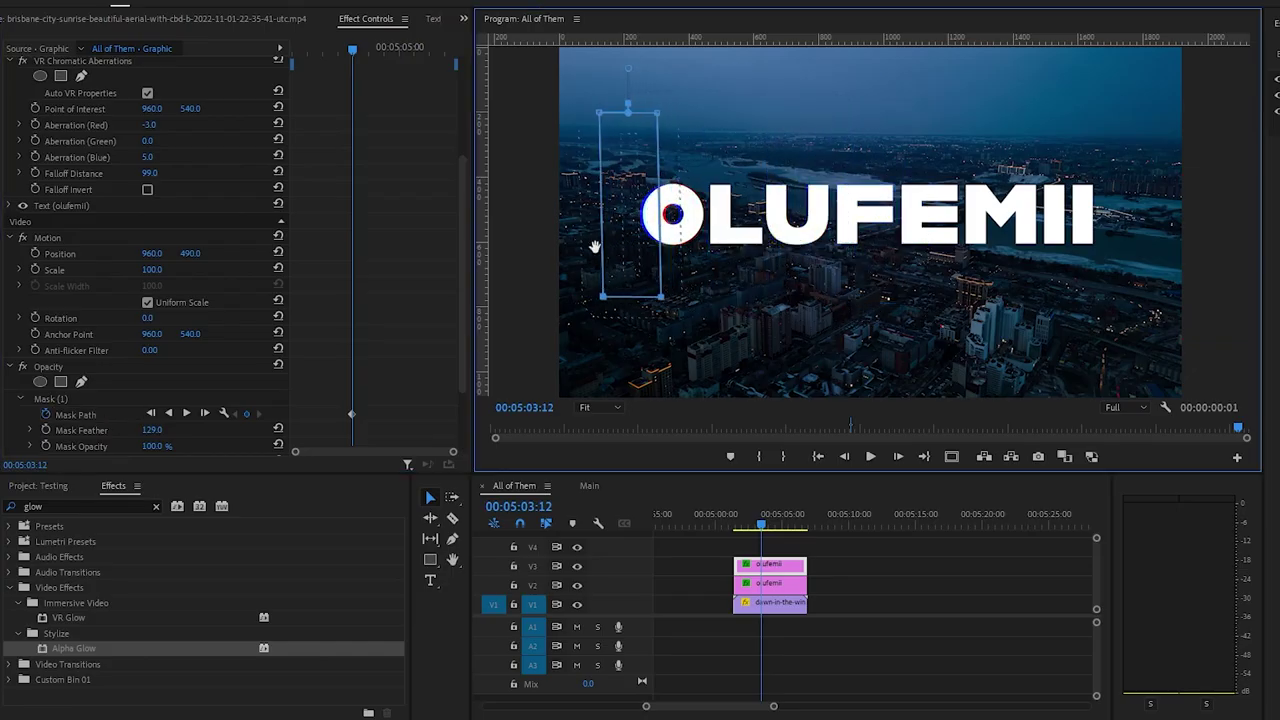
{"action": "left_click_drag", "start_coordinate": [352, 48], "coordinate": [383, 48]}
{"action": "left_click_drag", "start_coordinate": [594, 240], "coordinate": [680, 237]}
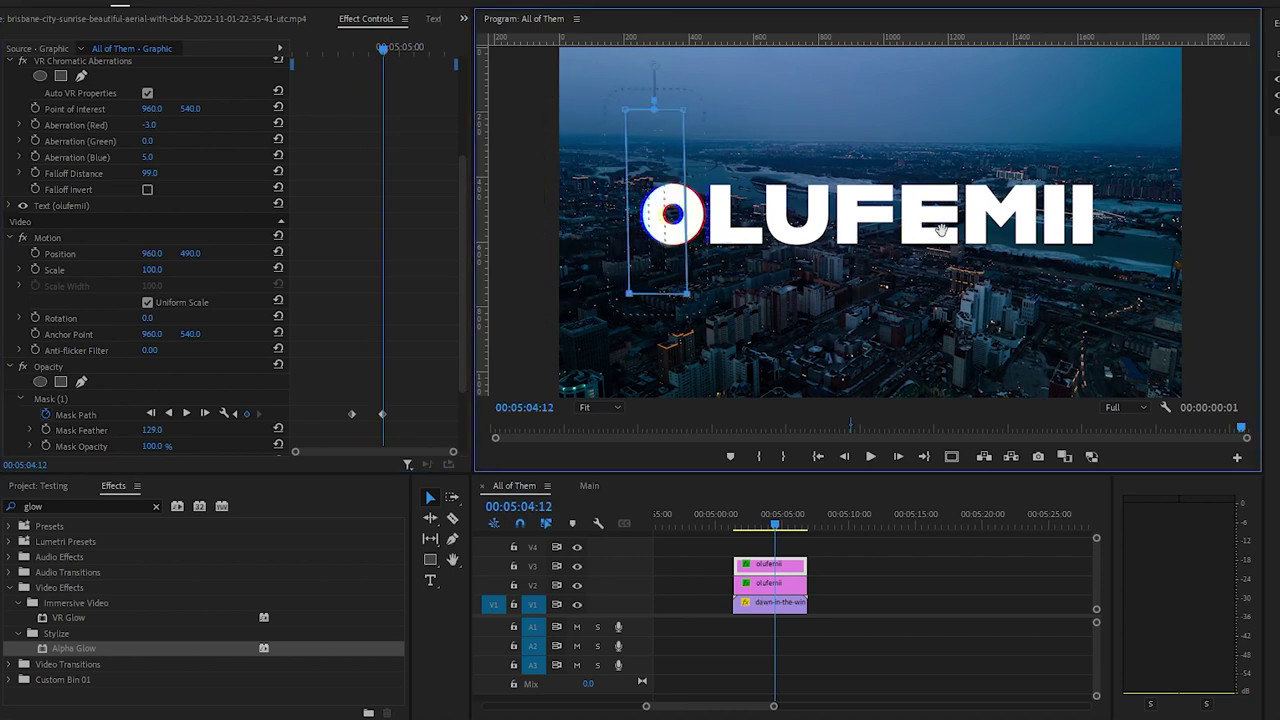
{"action": "left_click_drag", "start_coordinate": [1077, 237], "coordinate": [1138, 238]}
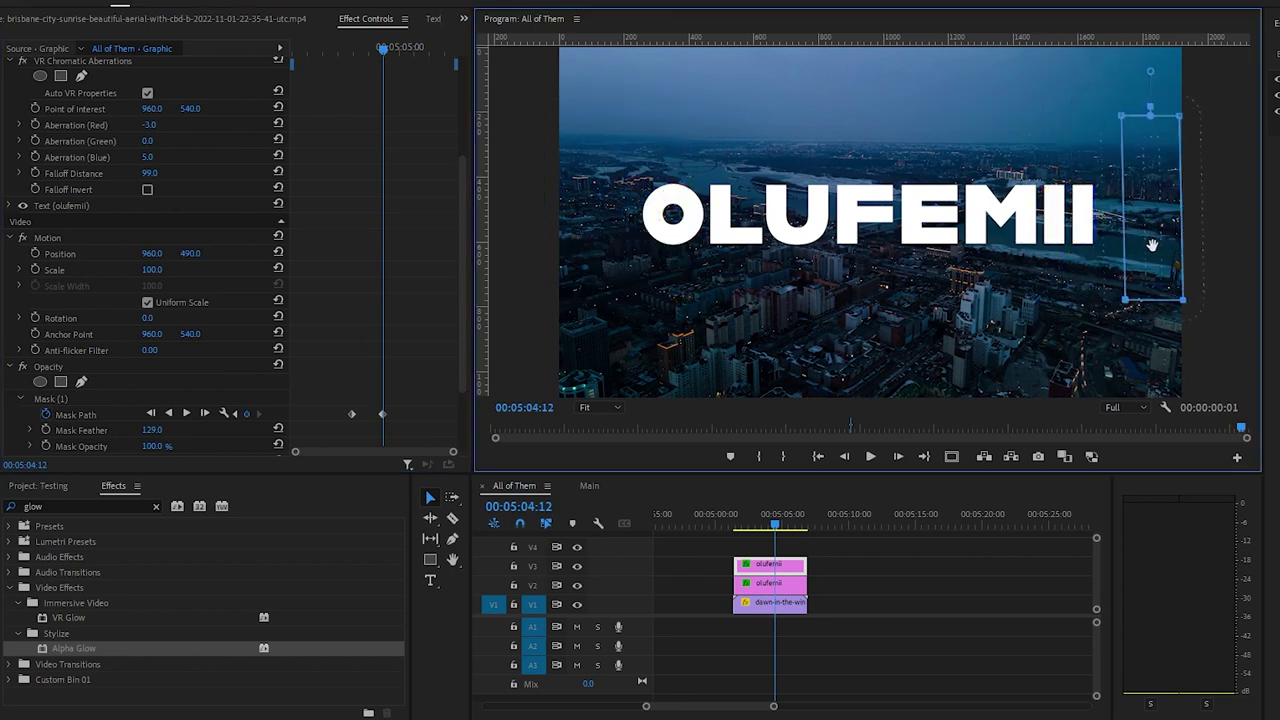
{"action": "left_click_drag", "start_coordinate": [336, 144], "coordinate": [305, 121]}
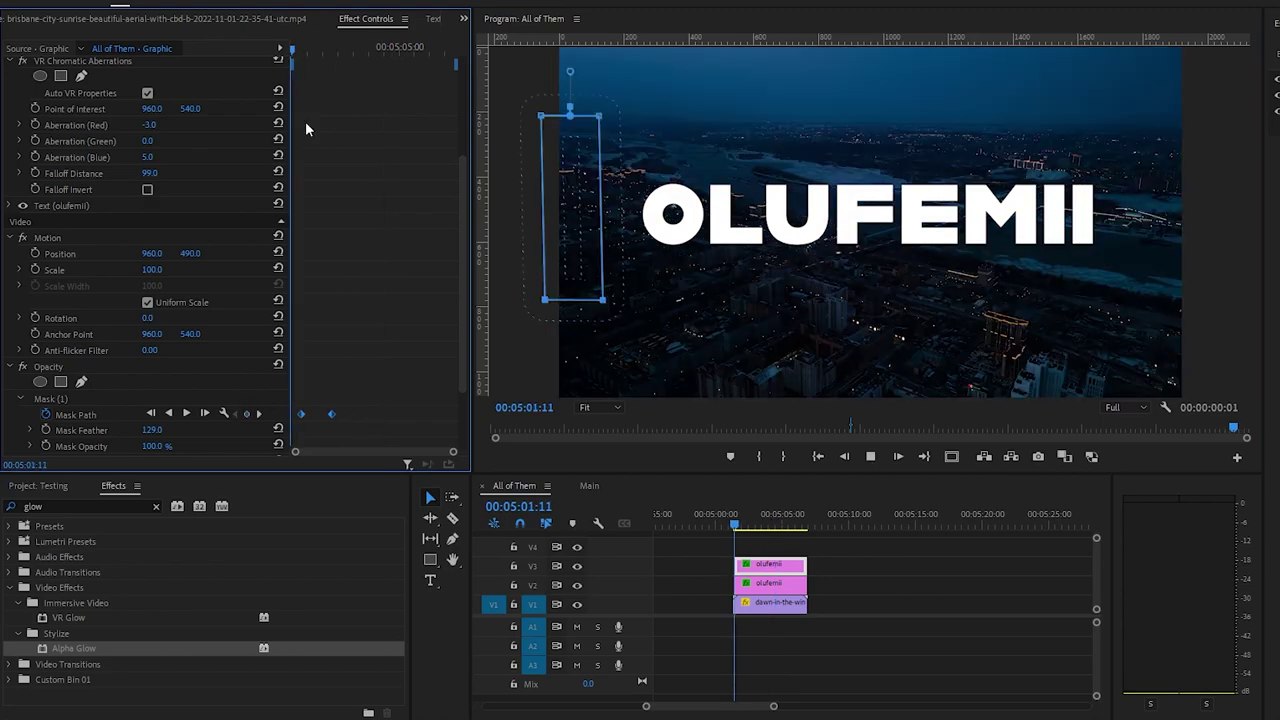